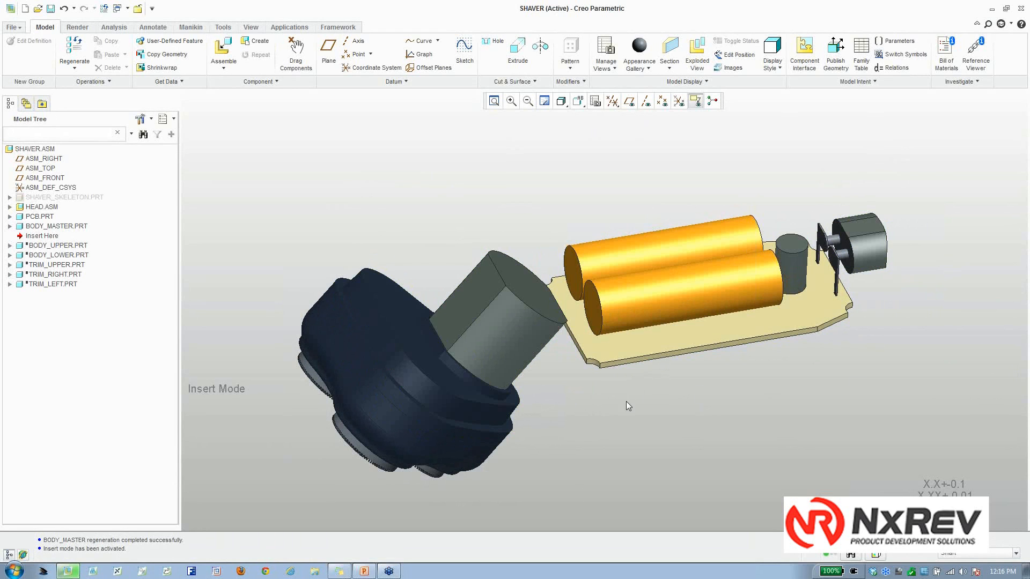
# Highlight SHAVER_SKELETON.PRT, HEAD.ASM, PCB.PRT and BODY_MASTER.PRT one after another to examine their geometry in the shaver assembly.
pyautogui.moveTo(561, 350)
pyautogui.mouseDown(button='middle')
pyautogui.moveTo(542, 302)
pyautogui.moveTo(579, 371)
pyautogui.moveTo(556, 349)
pyautogui.moveTo(570, 391)
pyautogui.mouseUp(button='middle')
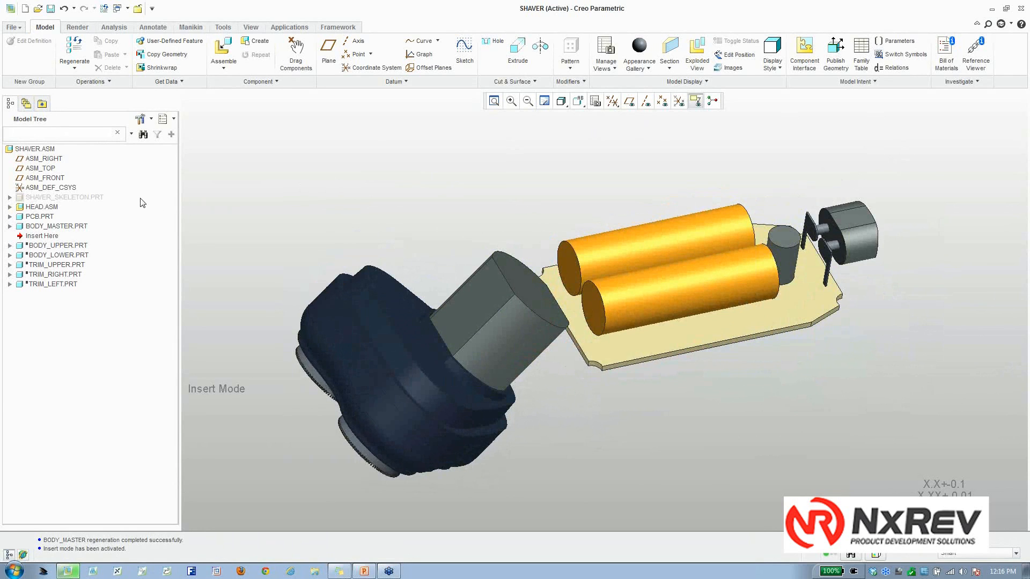
pyautogui.click(101, 198)
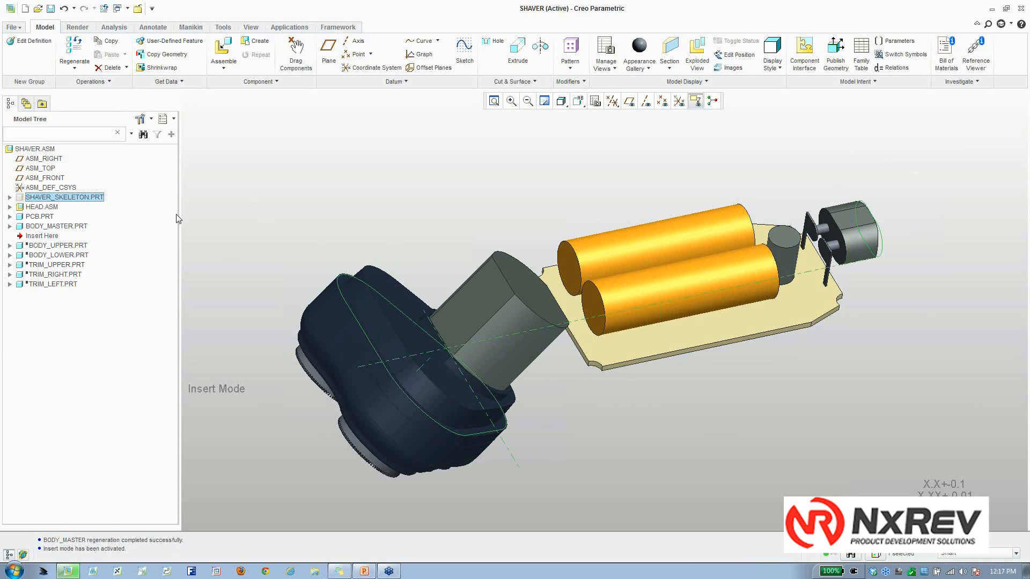
pyautogui.click(46, 208)
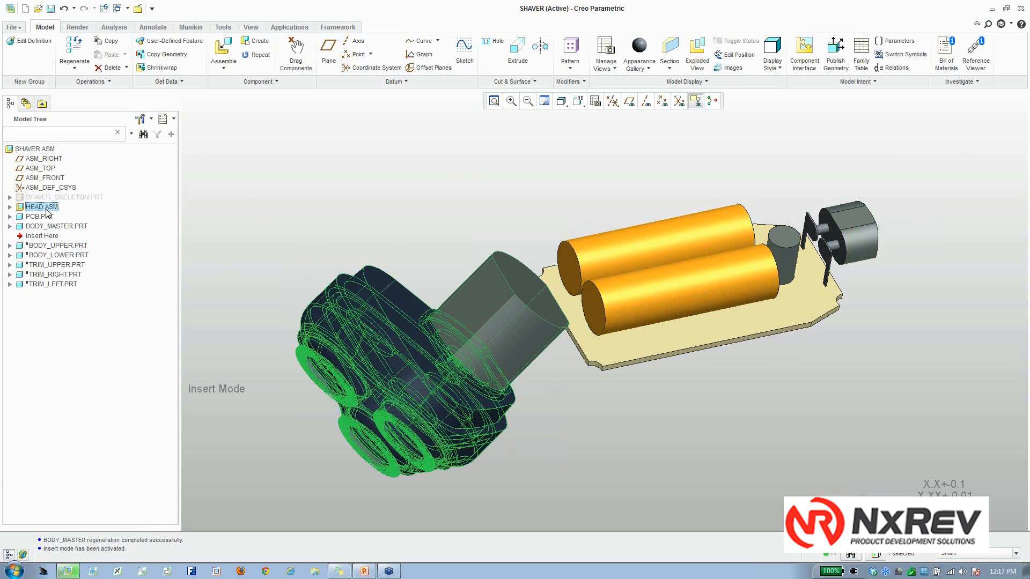
pyautogui.keyDown('ctrl'); pyautogui.click(40, 217); pyautogui.keyUp('ctrl')
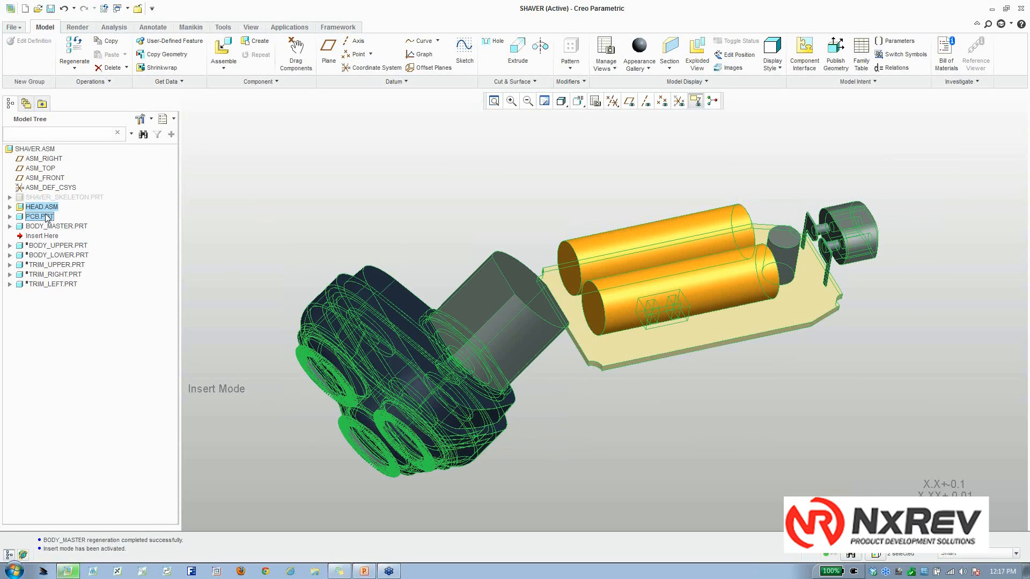
pyautogui.click(43, 217)
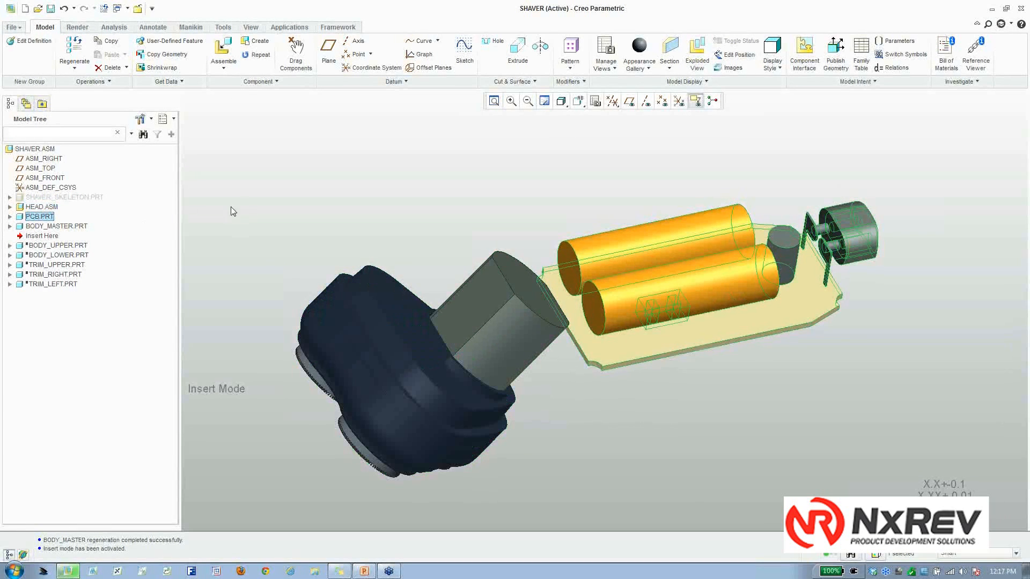
pyautogui.click(80, 227)
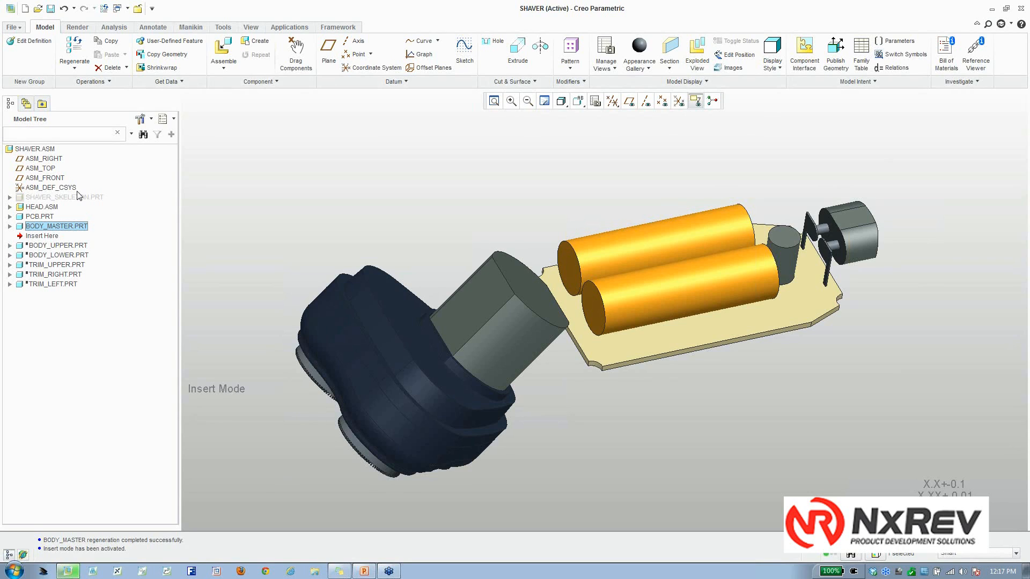
# Examine the placement definition of BODY_MASTER.PRT and its Default constraint, leaving it without changes.
pyautogui.click(9, 226)
pyautogui.click(9, 226)
pyautogui.rightClick(65, 227)
pyautogui.click(97, 319)
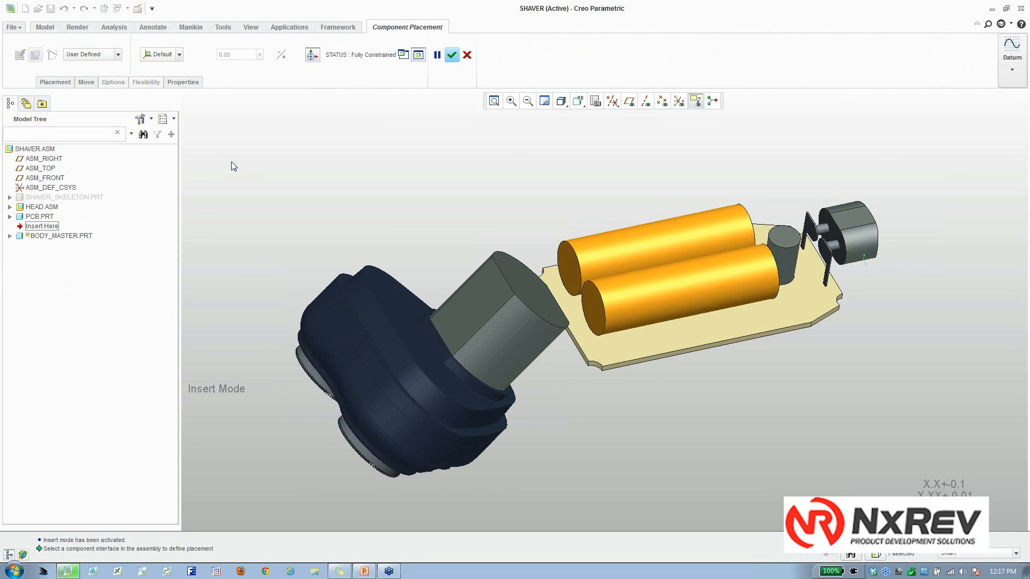
pyautogui.click(180, 57)
pyautogui.click(174, 69)
pyautogui.click(468, 55)
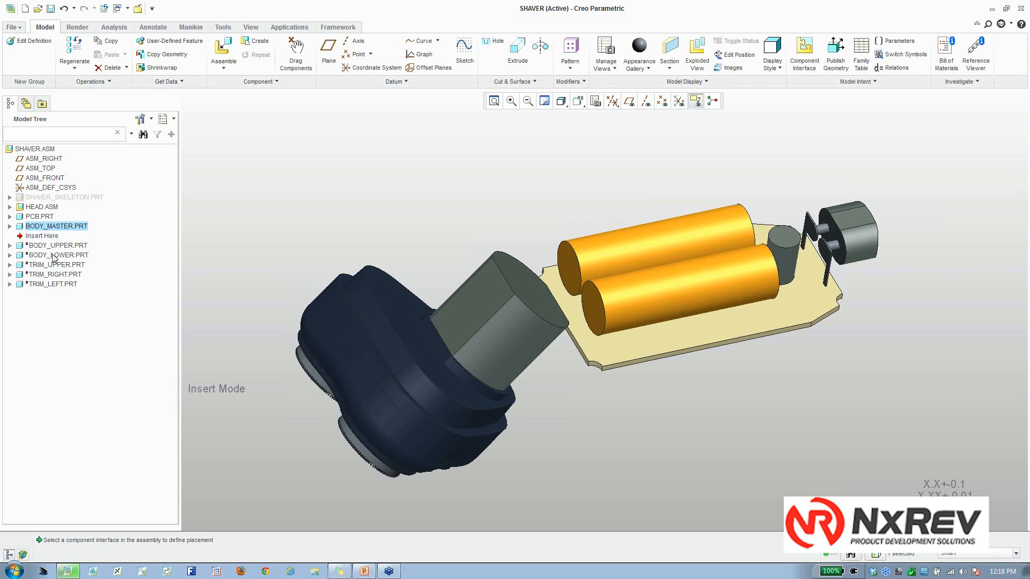
# Expand the features of BODY_MASTER.PRT and move its insertion marker below Copy Geometry id 68.
pyautogui.click(10, 226)
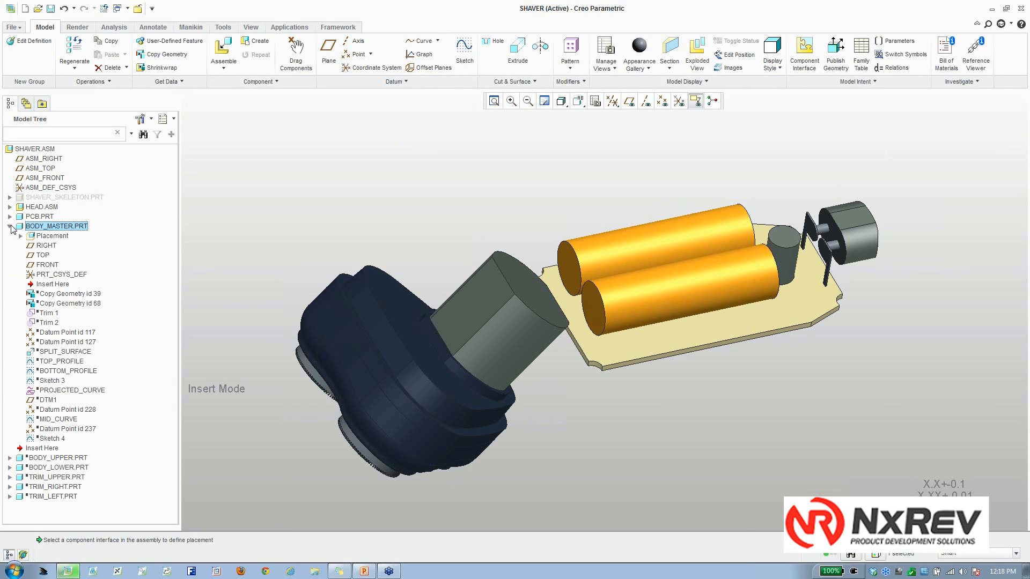
pyautogui.click(67, 284)
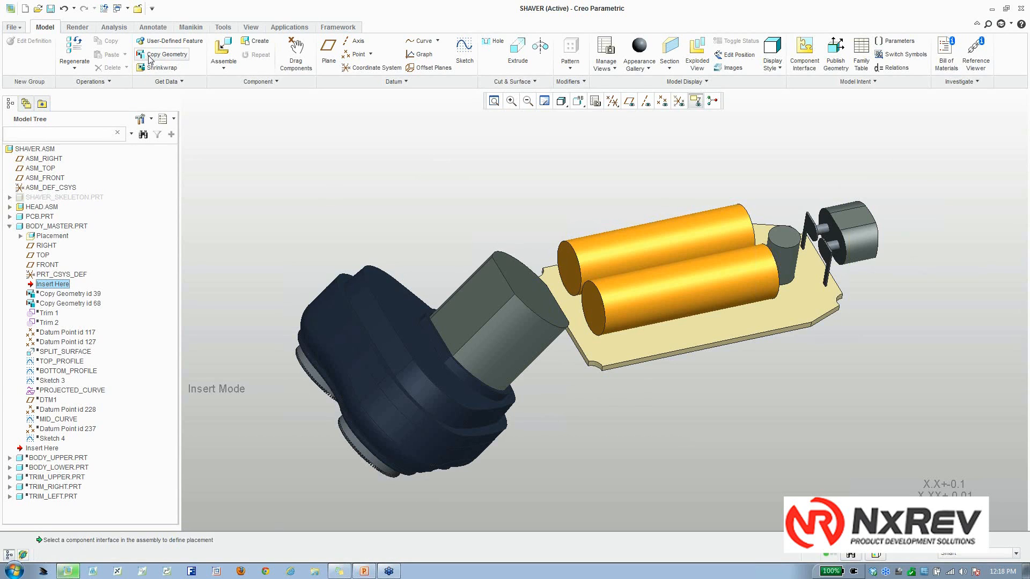
pyautogui.moveTo(63, 285); pyautogui.dragTo(68, 311)
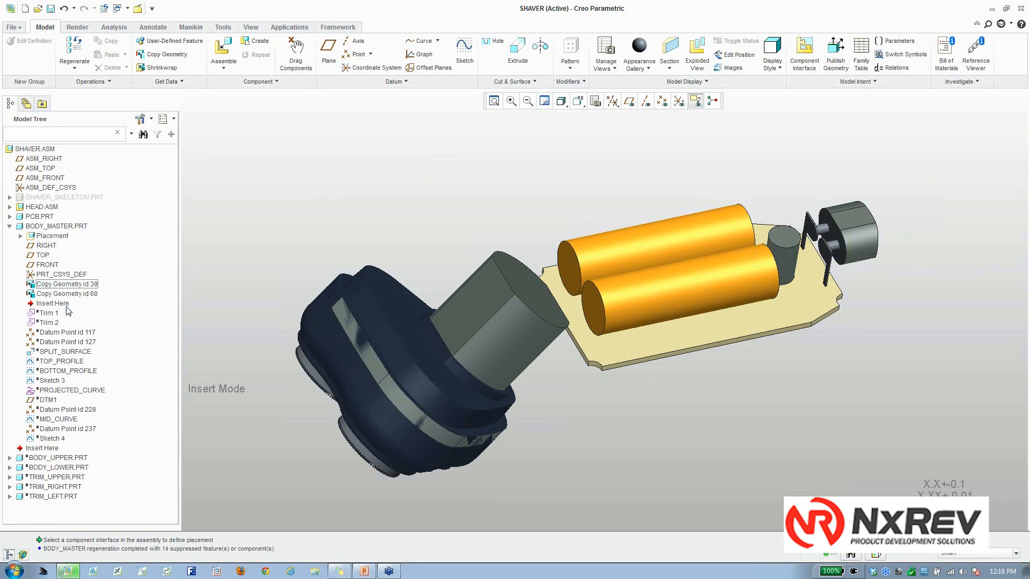
# Examine the definition of Copy Geometry id 39, its references and the HEAD.ASM components, and leave it without changes.
pyautogui.click(75, 284)
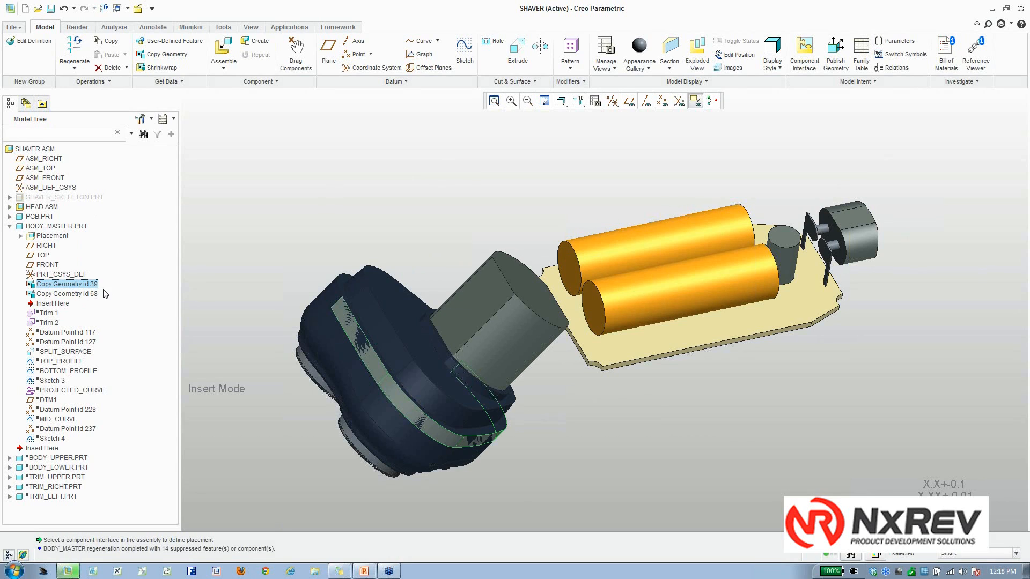
pyautogui.rightClick(86, 285)
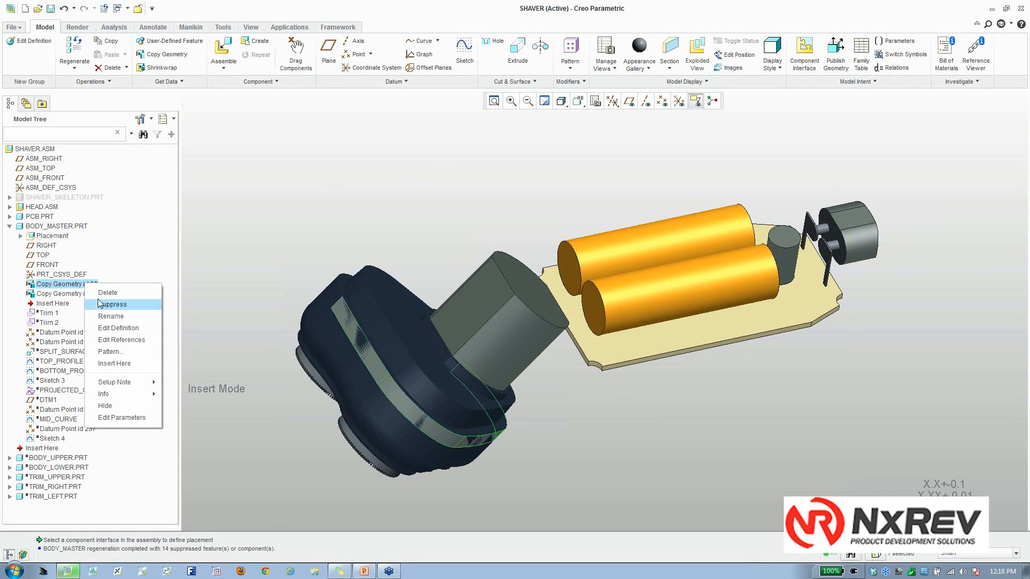
pyautogui.click(113, 328)
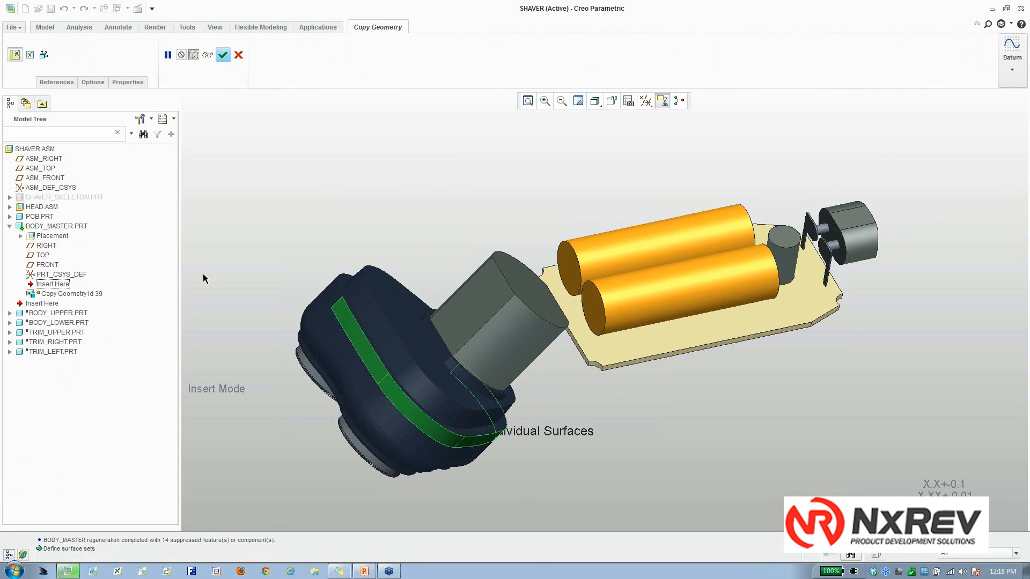
pyautogui.click(66, 83)
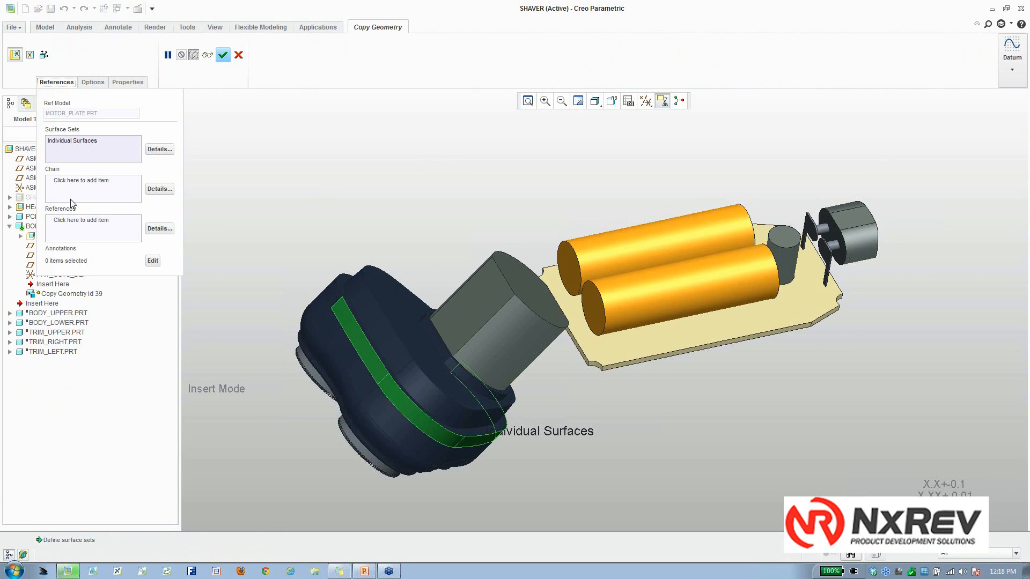
pyautogui.click(67, 82)
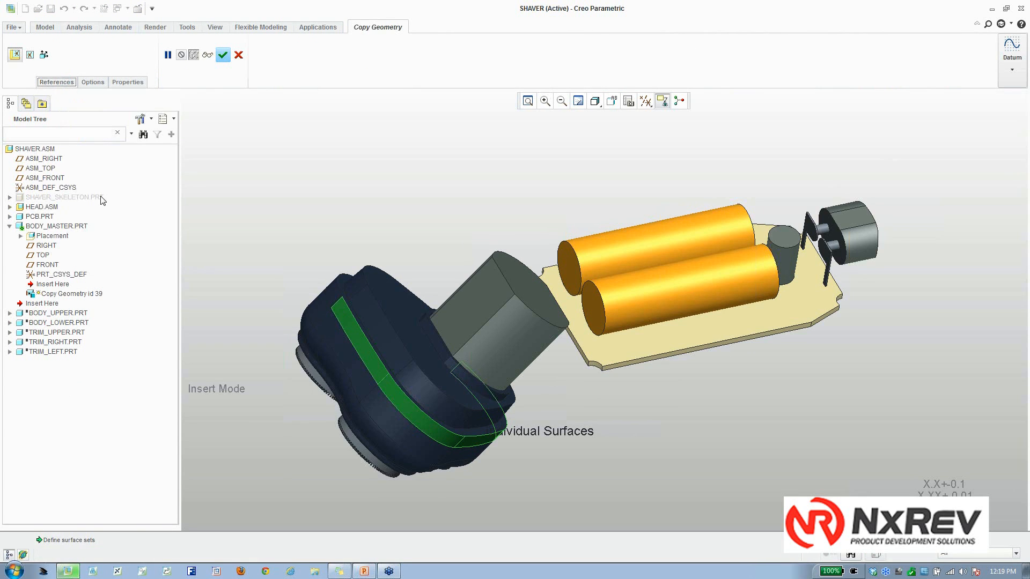
pyautogui.click(9, 207)
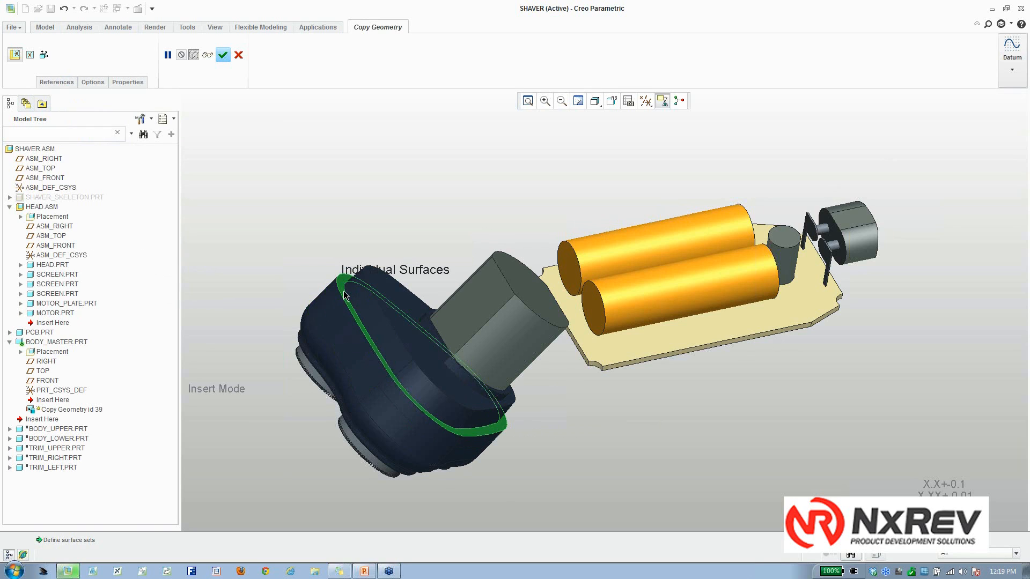
pyautogui.click(345, 296)
pyautogui.click(239, 55)
pyautogui.click(492, 299)
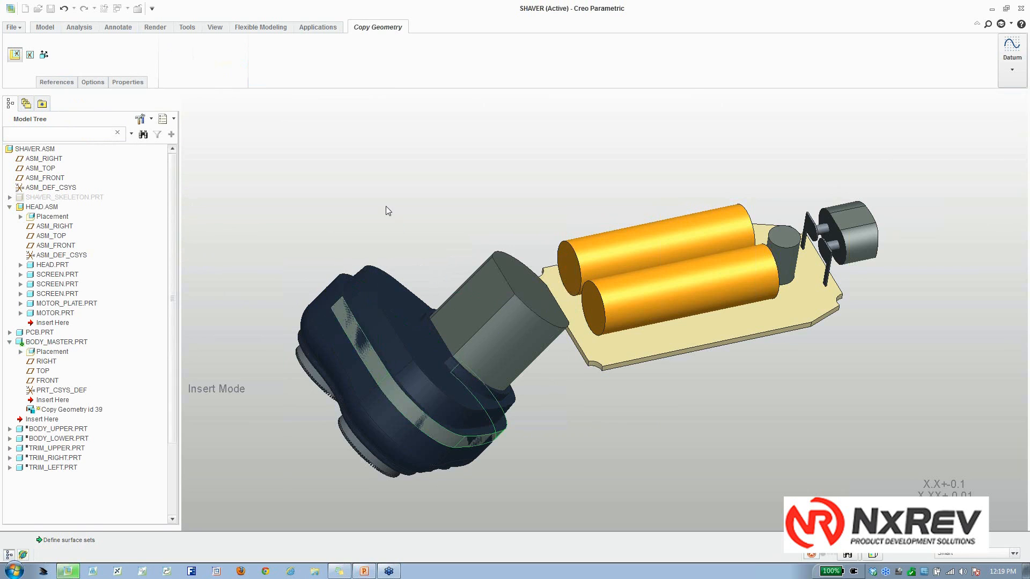
# Open BODY_MASTER.PRT in its own window and look over the two copied surface strips.
pyautogui.click(58, 342)
pyautogui.rightClick(60, 345)
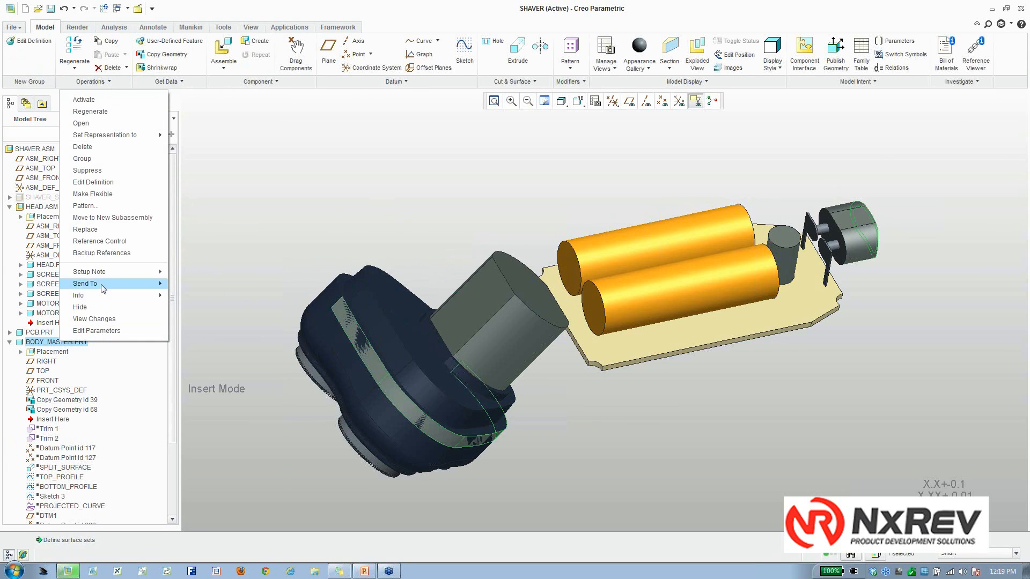
pyautogui.click(99, 129)
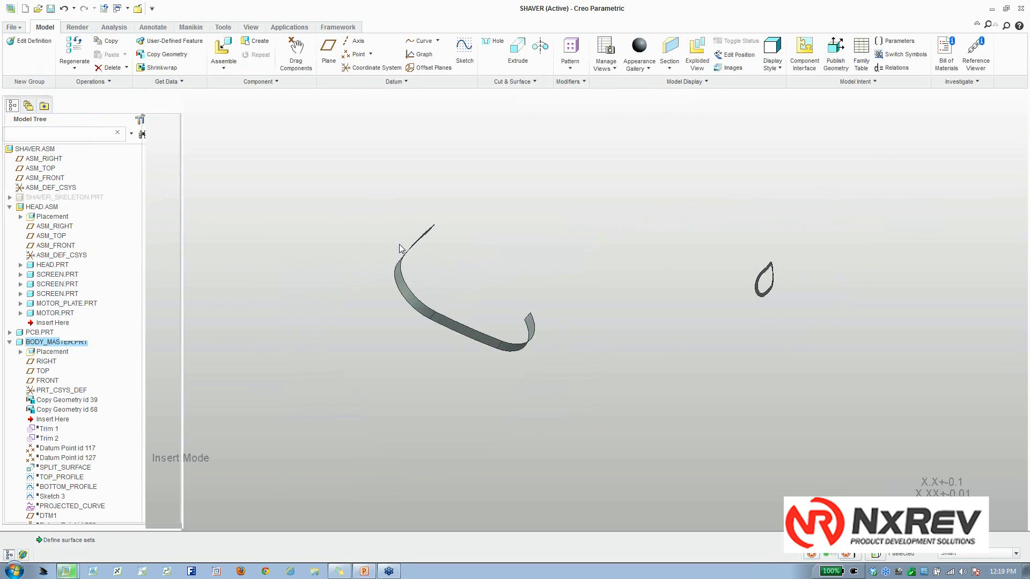
pyautogui.moveTo(560, 263)
pyautogui.mouseDown(button='middle')
pyautogui.moveTo(527, 288)
pyautogui.moveTo(586, 271)
pyautogui.moveTo(570, 265)
pyautogui.moveTo(581, 267)
pyautogui.moveTo(579, 257)
pyautogui.mouseUp(button='middle')
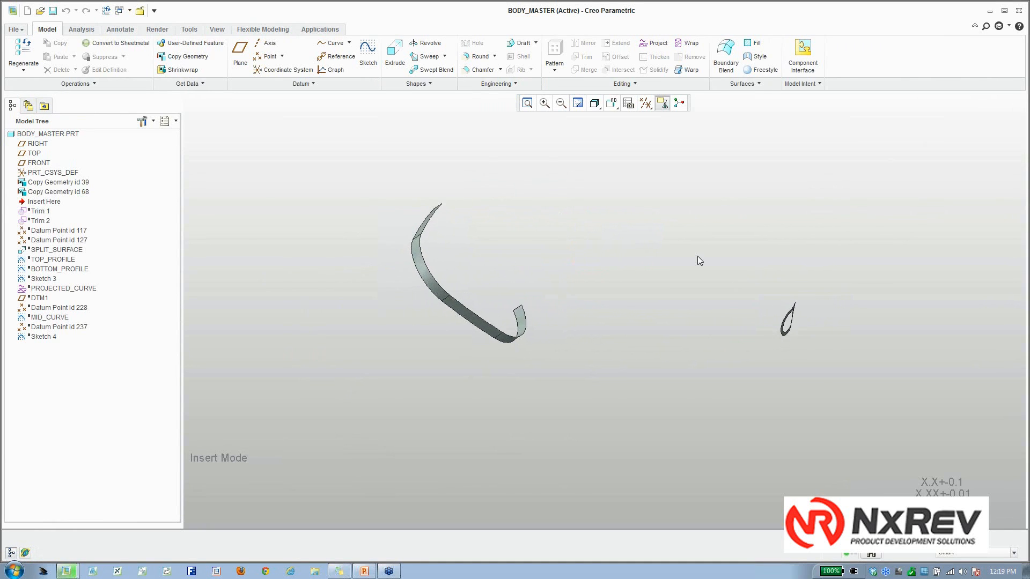
pyautogui.scroll(-2, 709, 249)
pyautogui.scroll(1, 709, 249)
pyautogui.moveTo(406, 254); pyautogui.dragTo(524, 181, button='middle')
# Show the datum planes and examine how the FRONT plane lies relative to the copied surfaces.
pyautogui.click(646, 103)
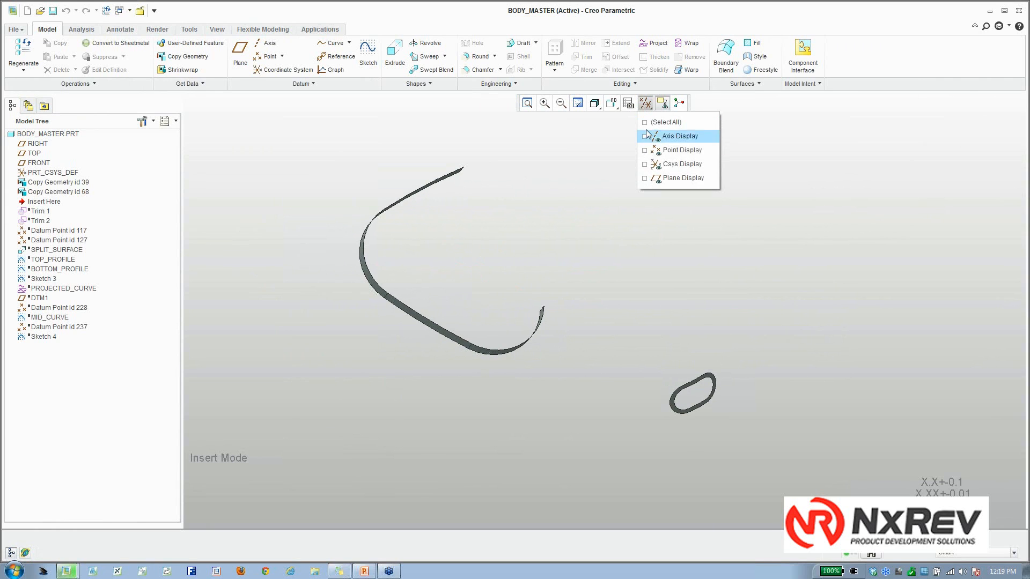
pyautogui.click(665, 178)
pyautogui.moveTo(561, 172); pyautogui.dragTo(500, 176, button='middle')
pyautogui.click(496, 176)
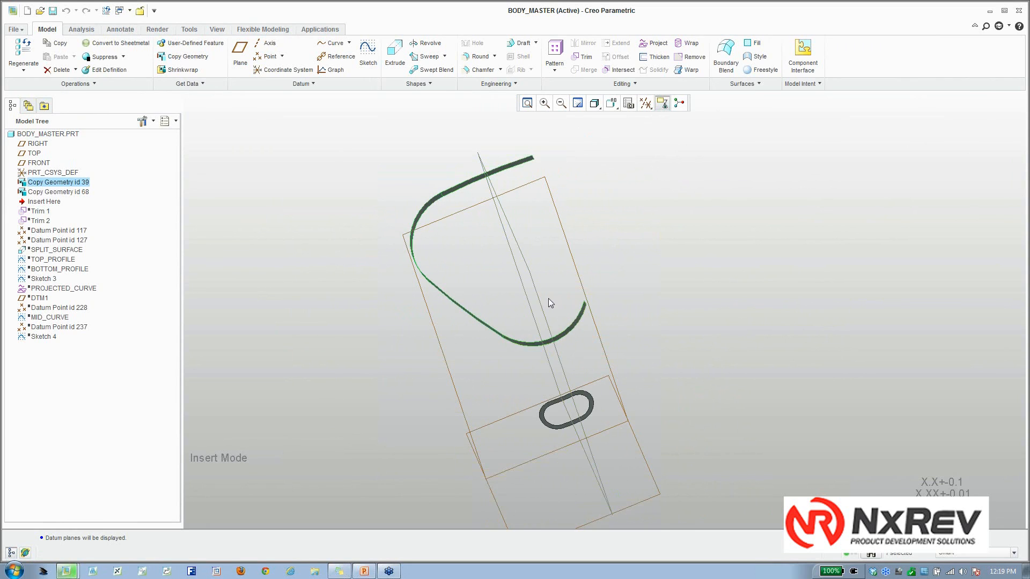
pyautogui.moveTo(548, 299); pyautogui.dragTo(547, 258, button='middle')
pyautogui.click(523, 259)
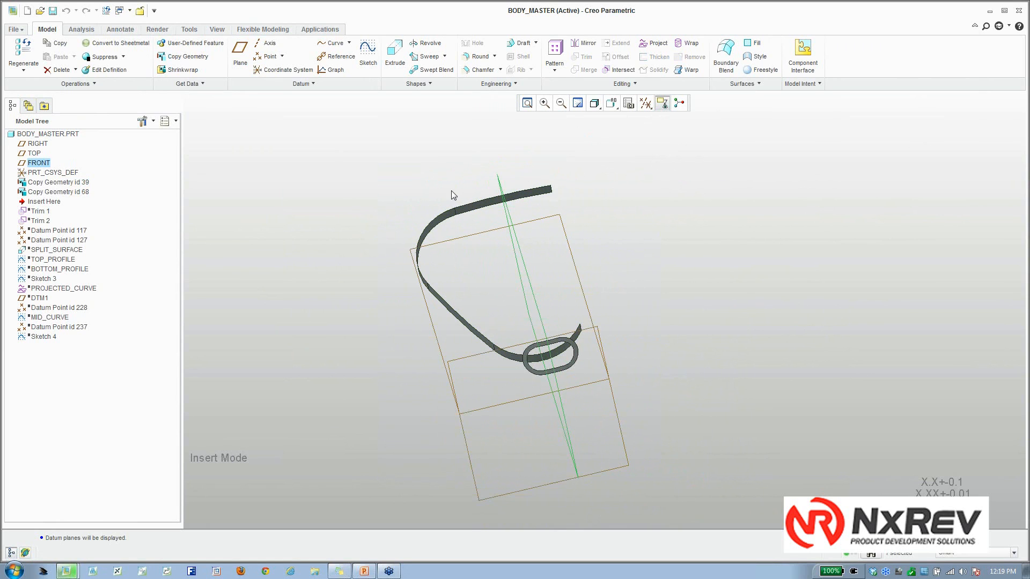
pyautogui.moveTo(496, 282); pyautogui.dragTo(477, 257, button='middle')
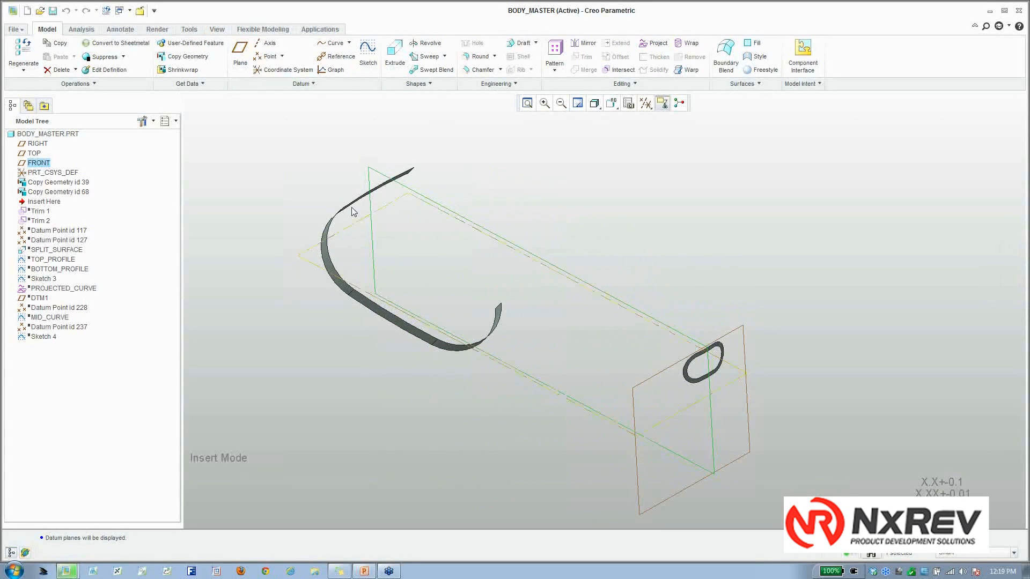
# Roll the insertion marker forward past Trim 1 and Trim 2, checking the trimmed surface at the FRONT plane.
pyautogui.click(51, 202)
pyautogui.moveTo(51, 202); pyautogui.dragTo(51, 211)
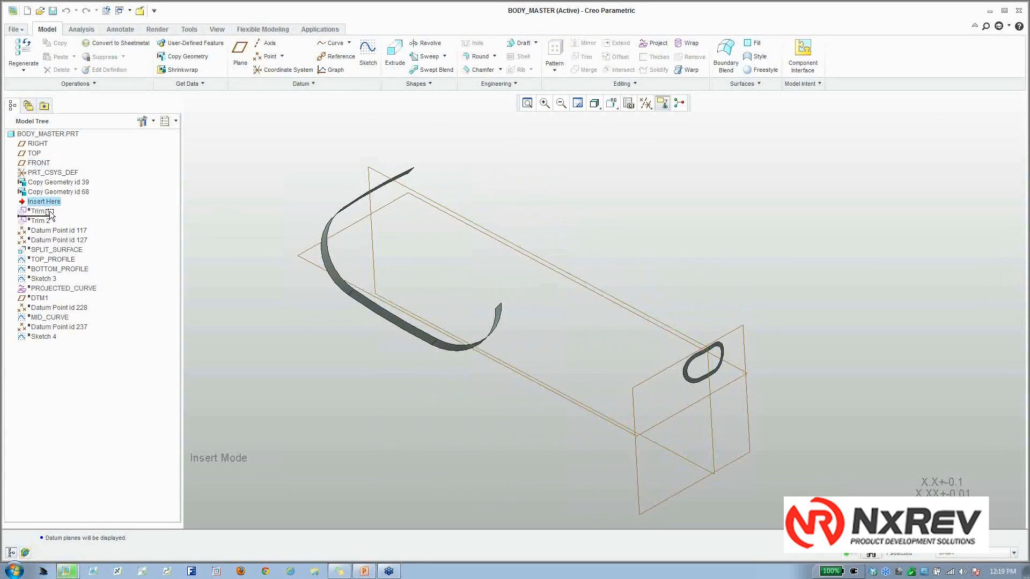
pyautogui.moveTo(522, 258); pyautogui.dragTo(426, 183, button='middle')
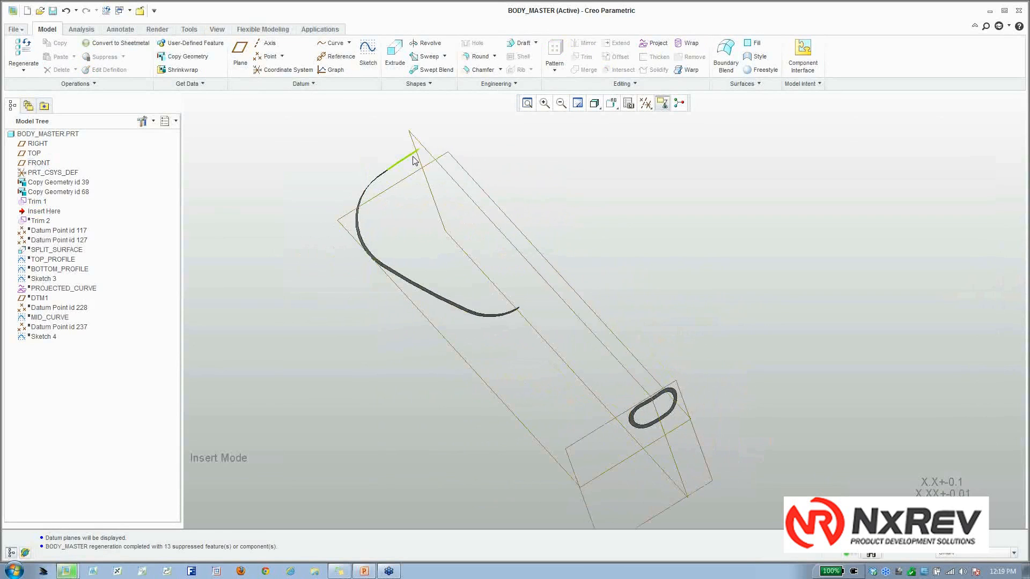
pyautogui.click(414, 140)
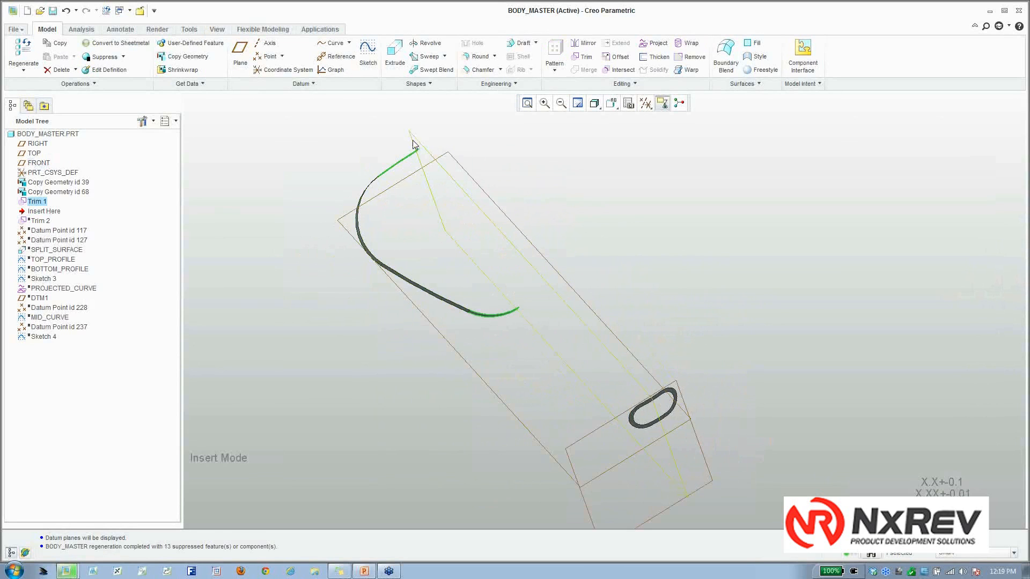
pyautogui.moveTo(52, 215); pyautogui.dragTo(52, 225)
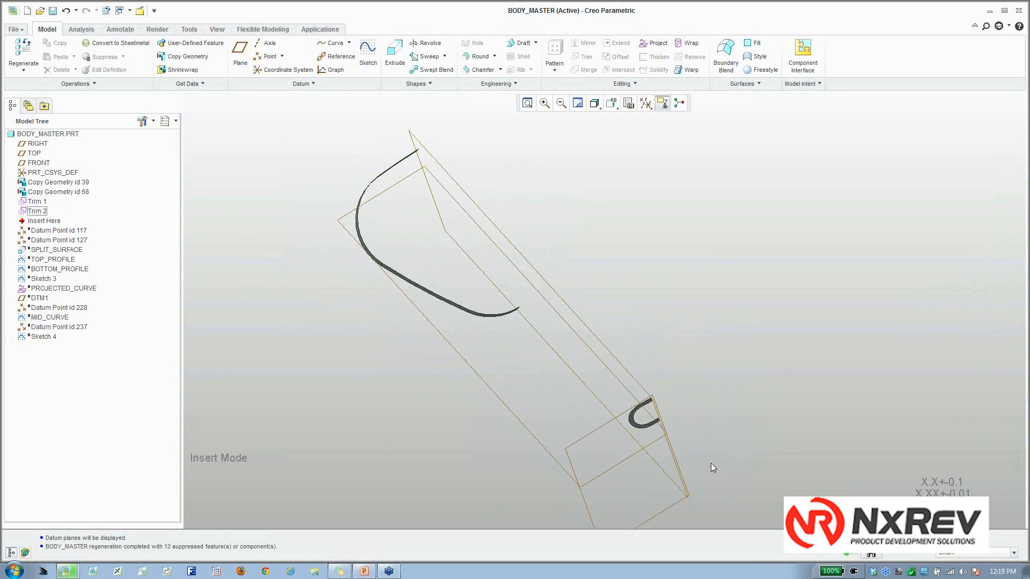
# Show the datum points and move the insertion marker below Datum Point id 127.
pyautogui.hotkey('ctrl', 'd')
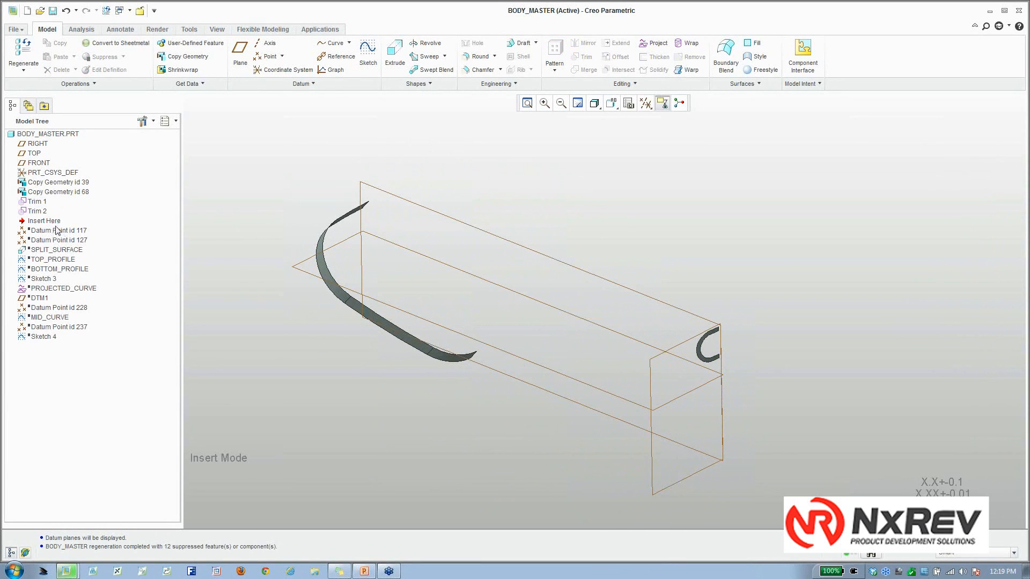
pyautogui.click(645, 103)
pyautogui.click(642, 151)
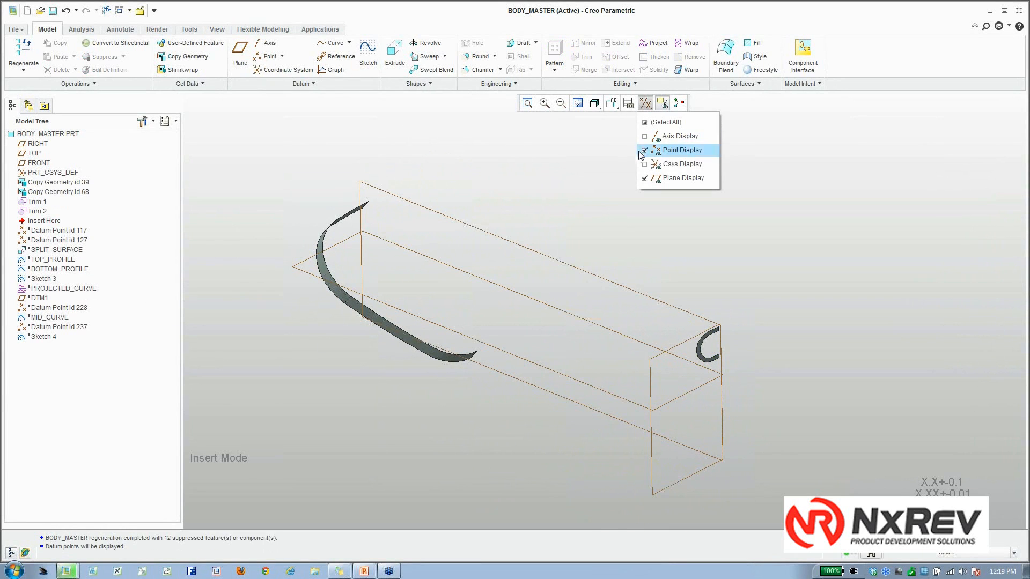
pyautogui.moveTo(48, 224); pyautogui.dragTo(48, 245)
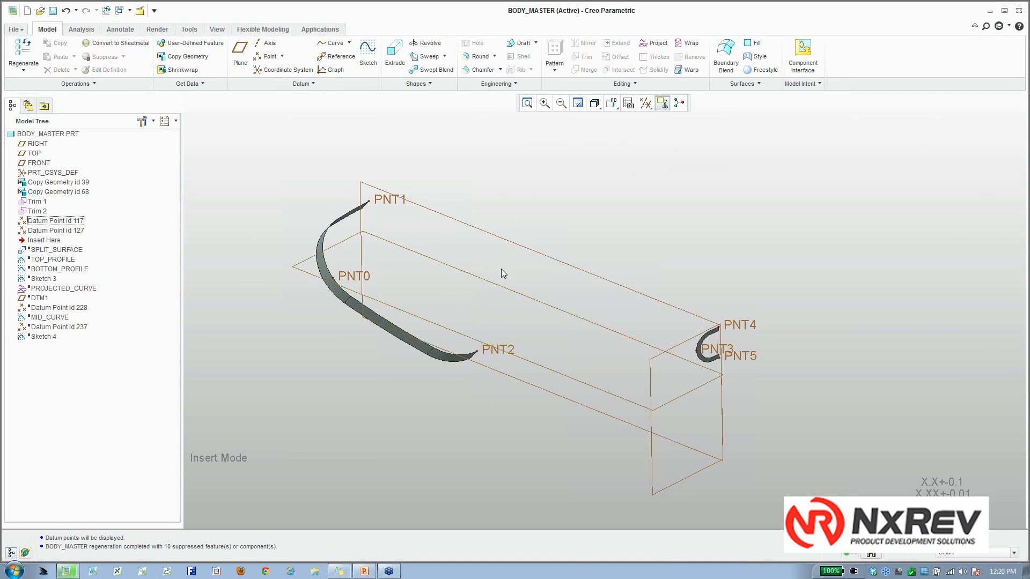
# Examine where the datum points PNT0 to PNT5 sit on the edges of the two trimmed surfaces.
pyautogui.moveTo(500, 271); pyautogui.dragTo(413, 240, button='middle')
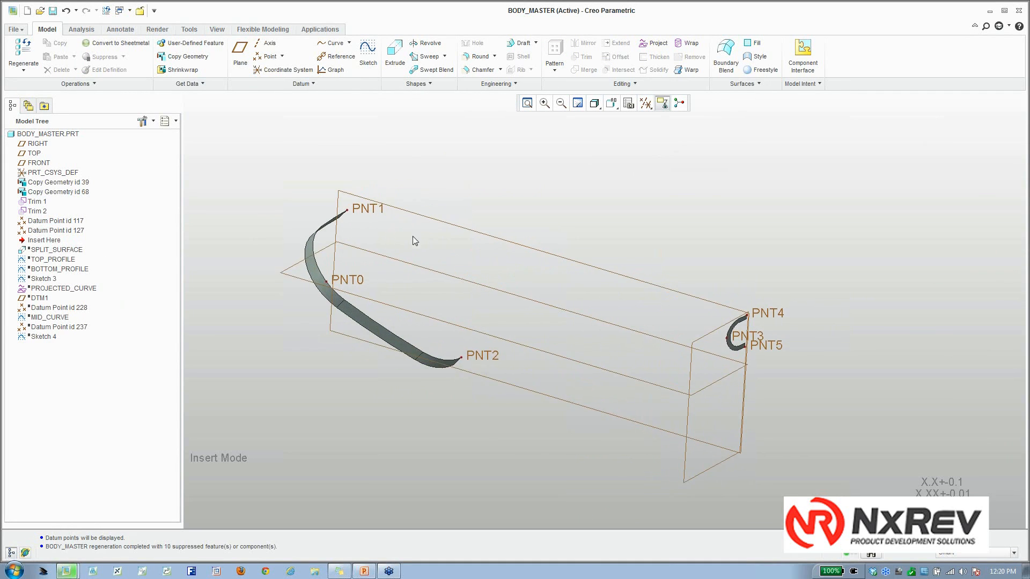
pyautogui.click(374, 208)
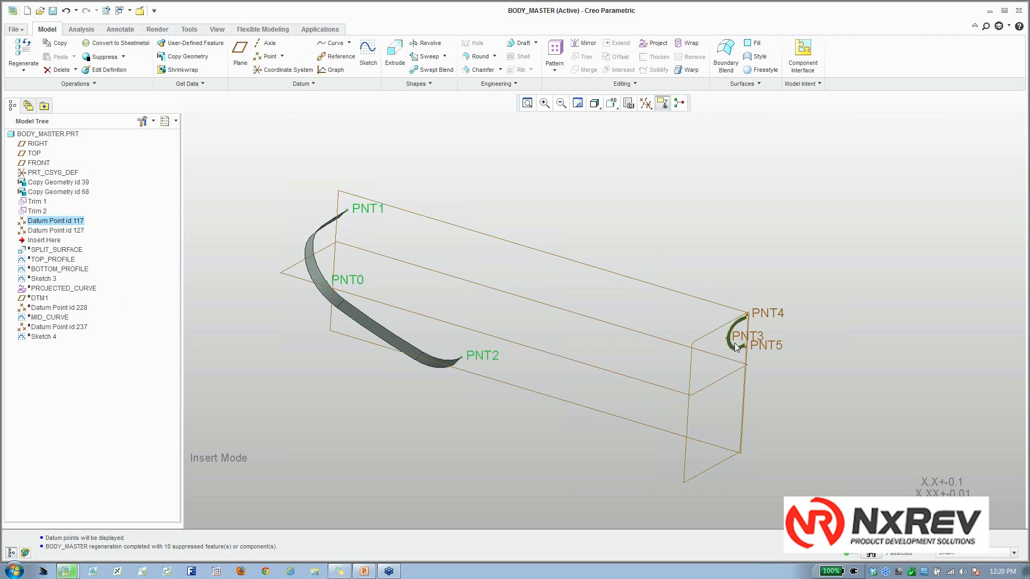
pyautogui.scroll(5, 736, 325)
pyautogui.click(696, 302)
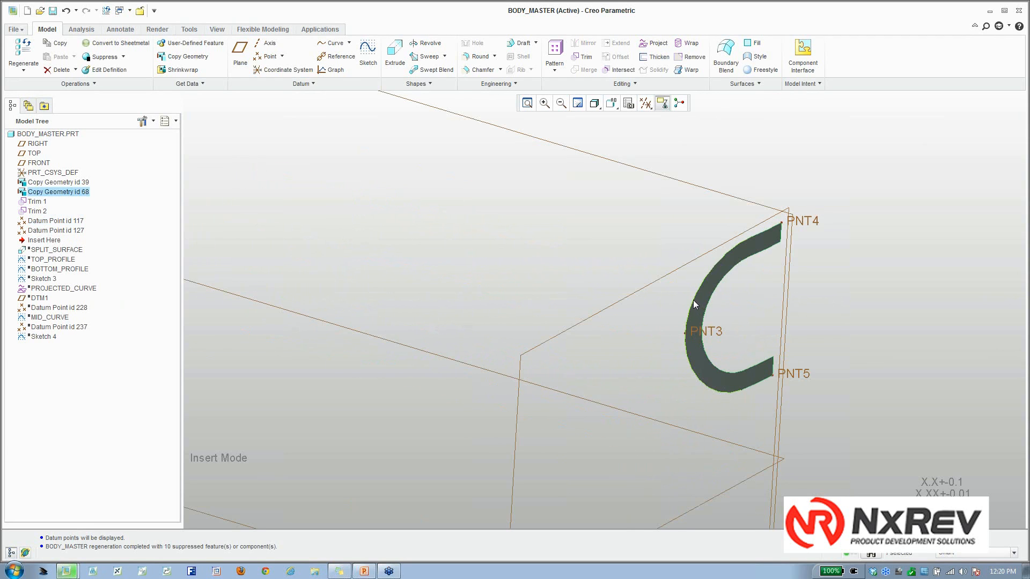
# Roll the insertion marker below SPLIT_SURFACE and examine the surface spanning between the two trimmed end surfaces.
pyautogui.click(692, 300)
pyautogui.scroll(-5, 701, 300)
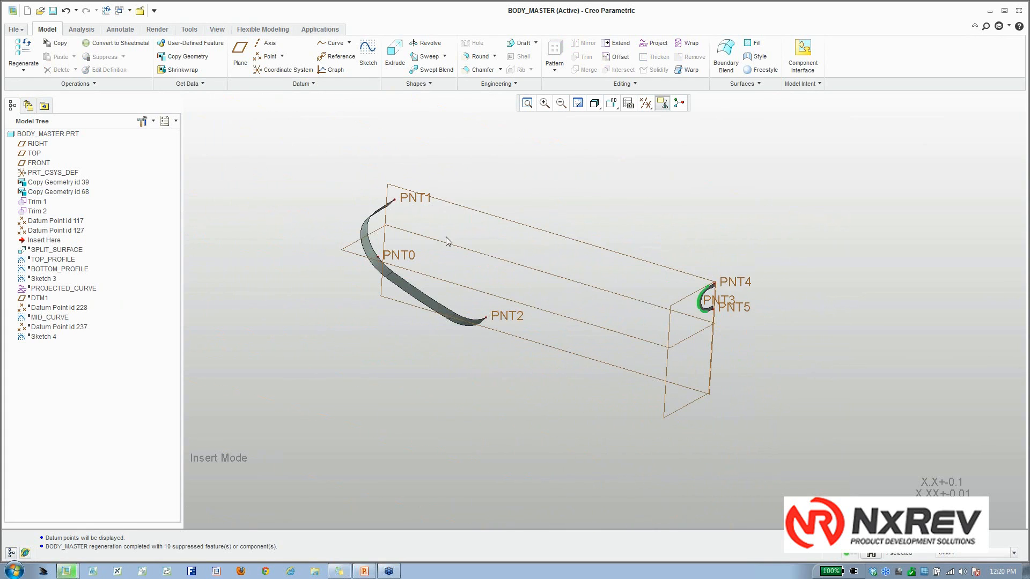
pyautogui.click(446, 236)
pyautogui.moveTo(40, 244); pyautogui.dragTo(42, 255)
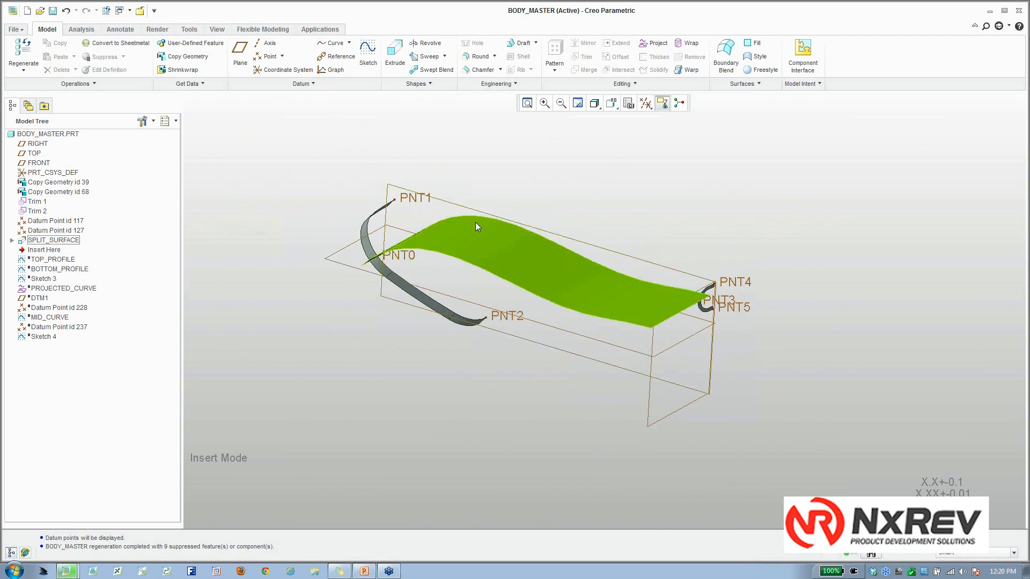
pyautogui.moveTo(485, 225)
pyautogui.mouseDown(button='middle')
pyautogui.moveTo(488, 190)
pyautogui.moveTo(488, 232)
pyautogui.moveTo(482, 222)
pyautogui.moveTo(528, 203)
pyautogui.moveTo(469, 226)
pyautogui.mouseUp(button='middle')
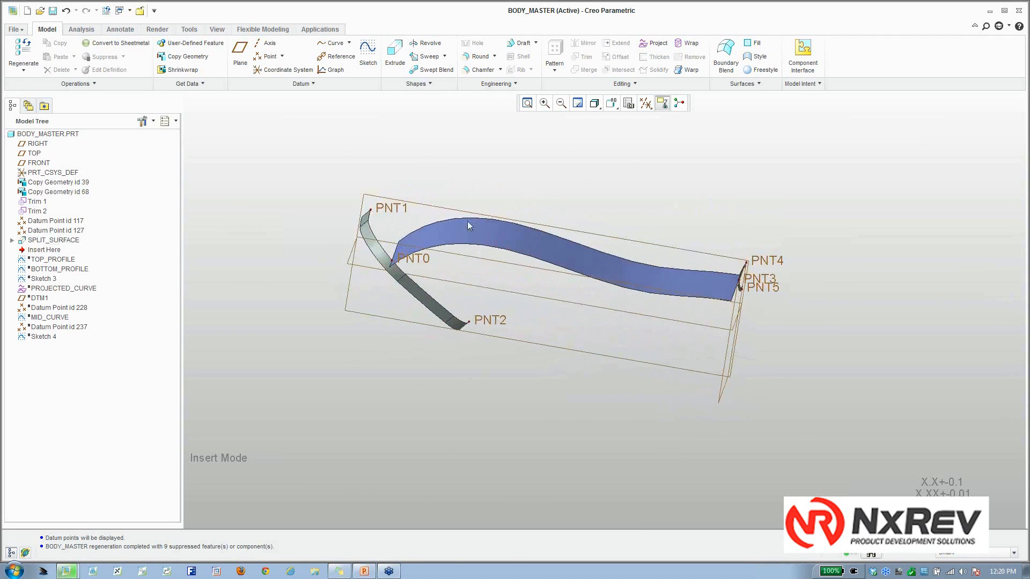
# Open the internal section of the SPLIT_SURFACE extrude for editing and orient the sketch to 2D.
pyautogui.click(46, 243)
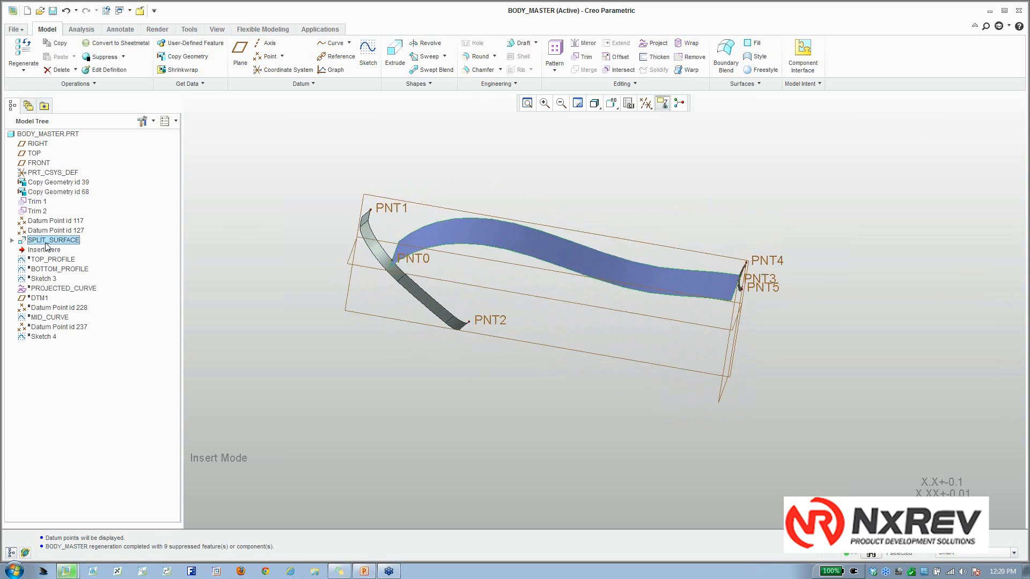
pyautogui.rightClick(46, 243)
pyautogui.click(69, 312)
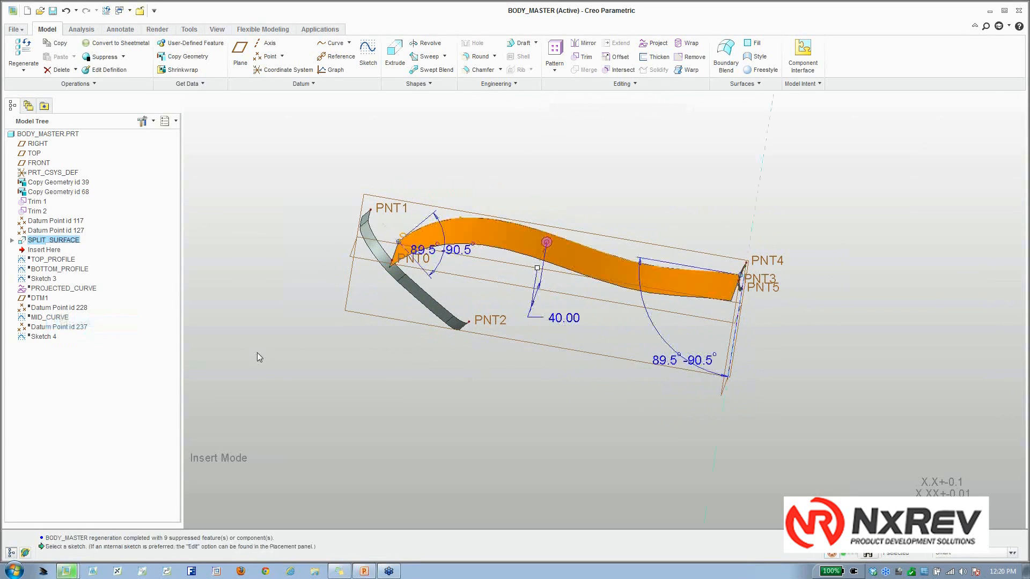
pyautogui.click(58, 85)
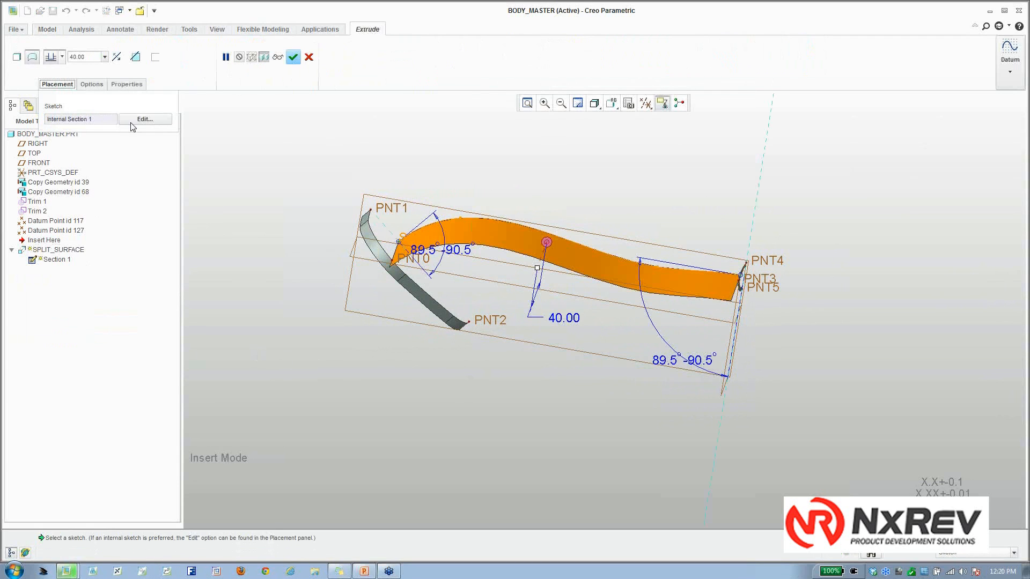
pyautogui.click(149, 122)
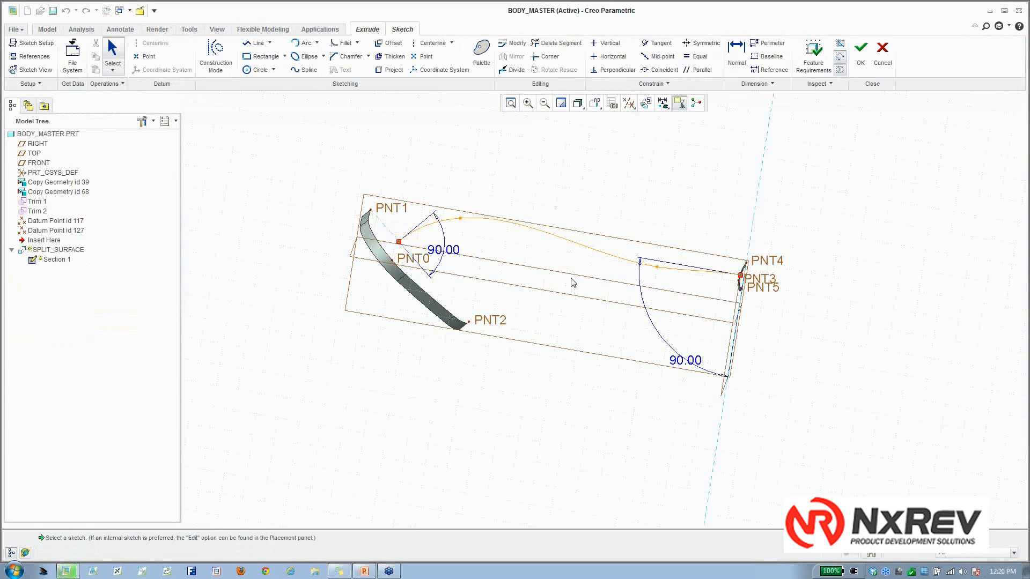
pyautogui.click(646, 103)
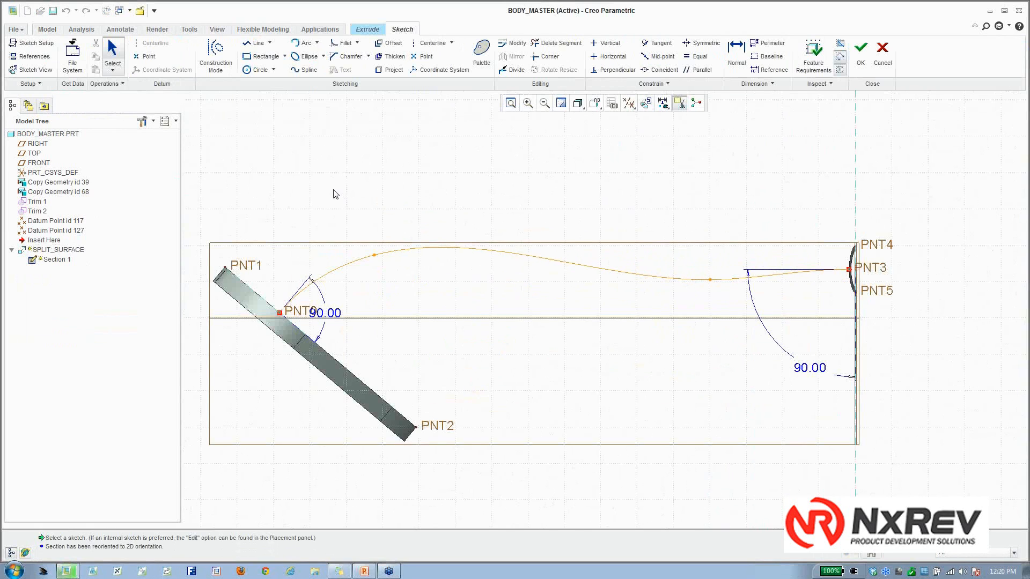
# Sketch a trial four-point spline from PNT0 to PNT3 above the existing curve and delete it.
pyautogui.click(306, 70)
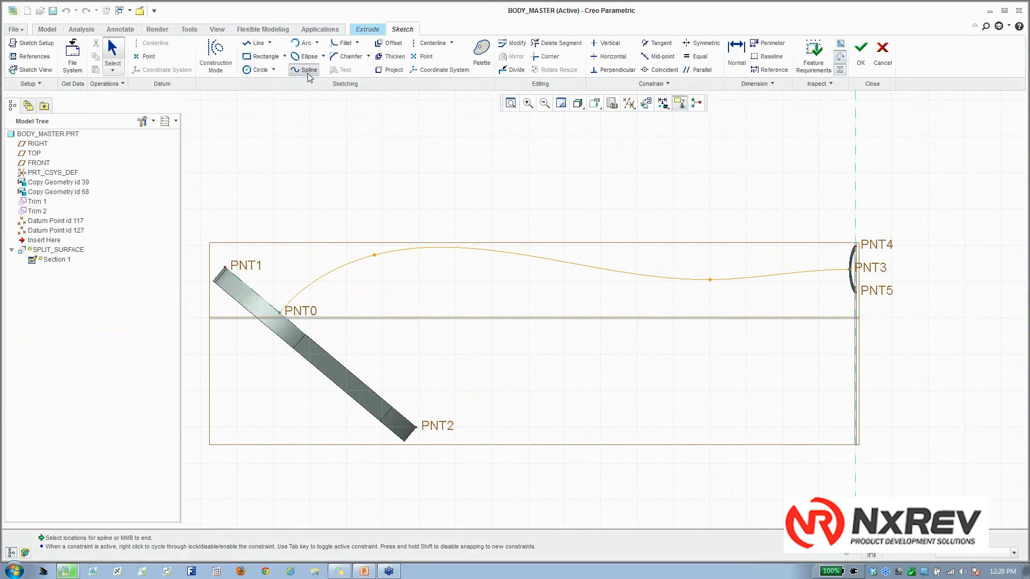
pyautogui.click(280, 313)
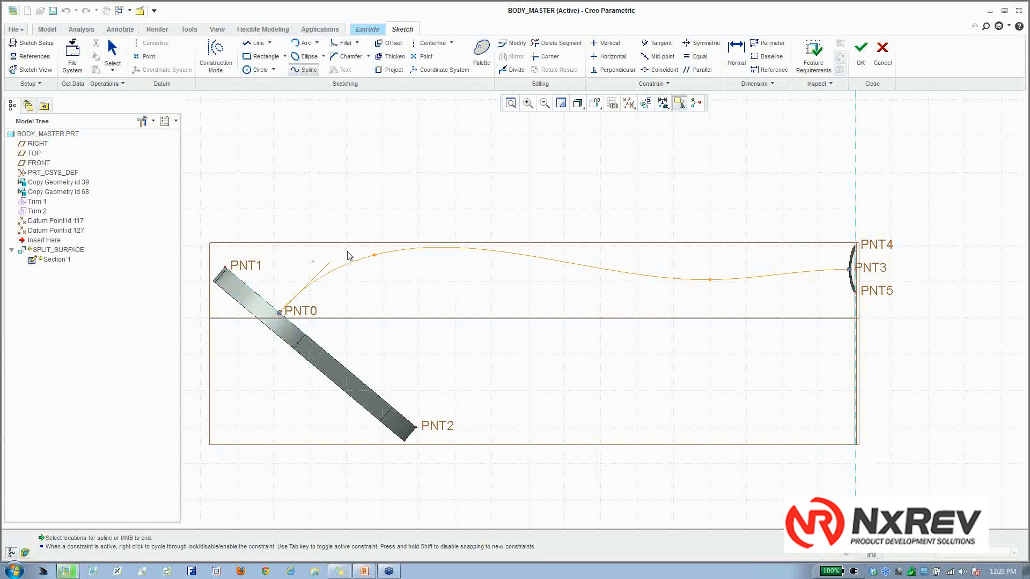
pyautogui.click(375, 240)
pyautogui.click(694, 256)
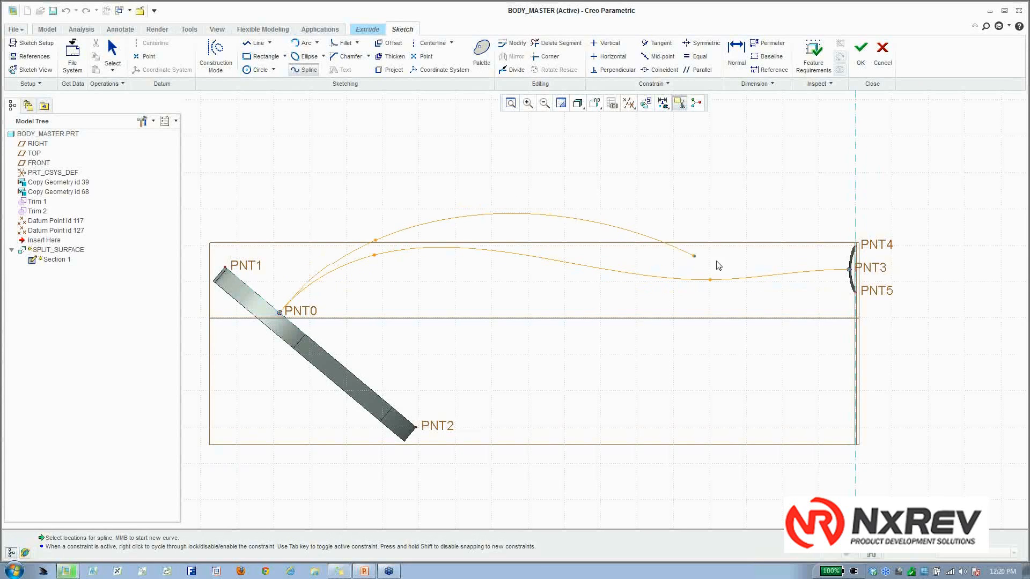
pyautogui.click(820, 263)
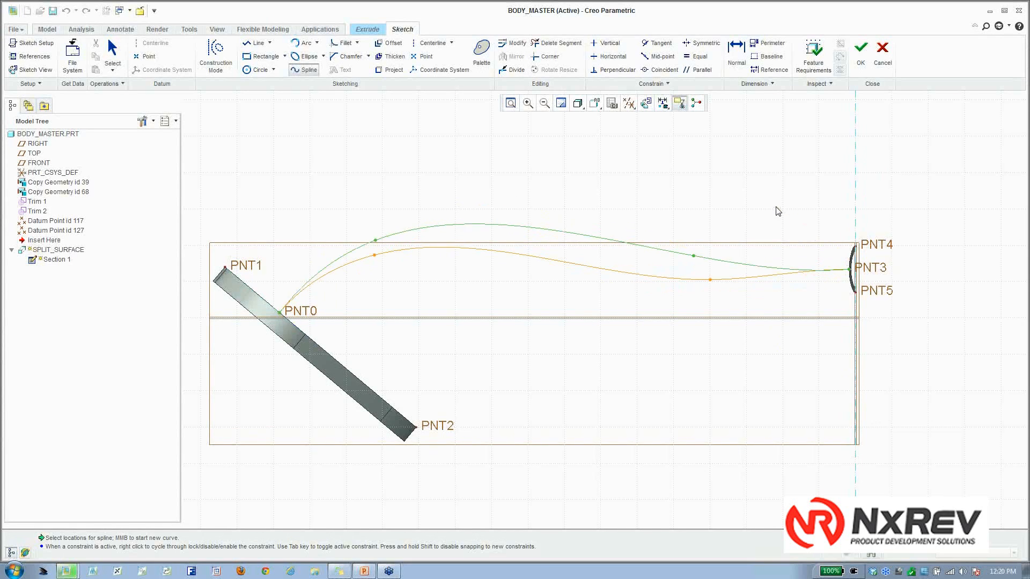
pyautogui.middleClick(779, 210)
pyautogui.press('Delete')
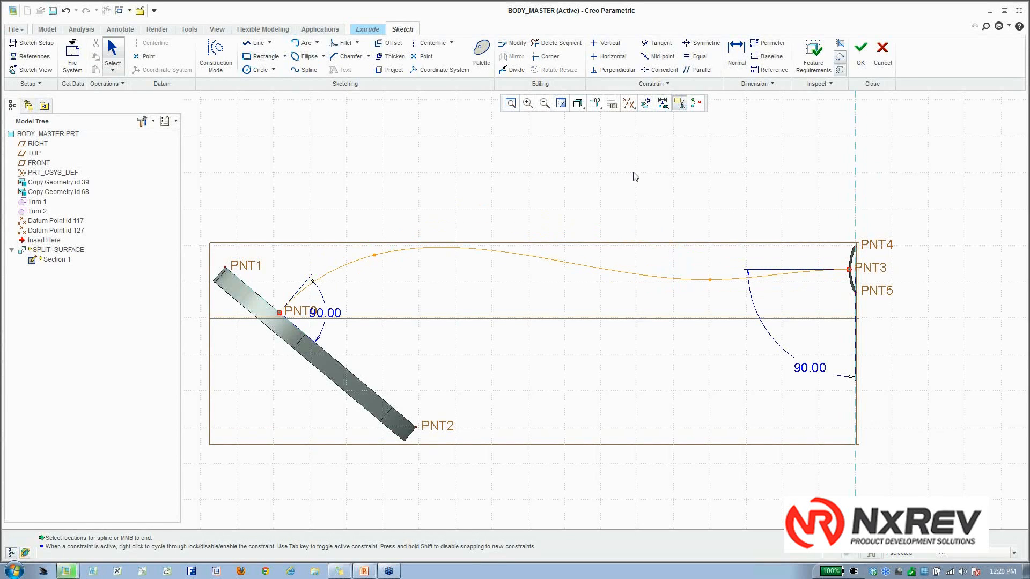
# Nudge the existing spline's interior point nearest PNT3 and accept both the section and the redefined extrude.
pyautogui.click(546, 263)
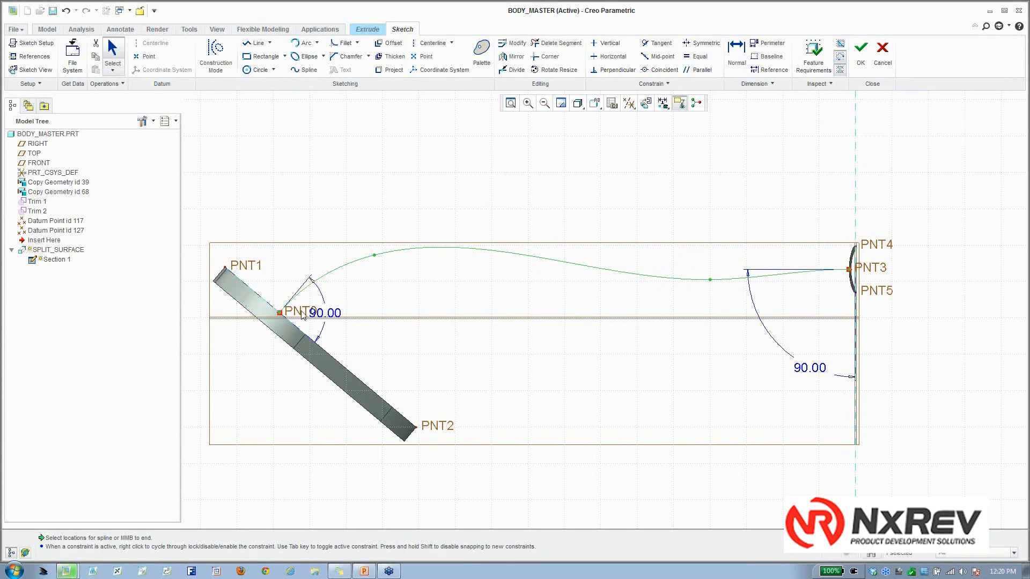
pyautogui.click(710, 280)
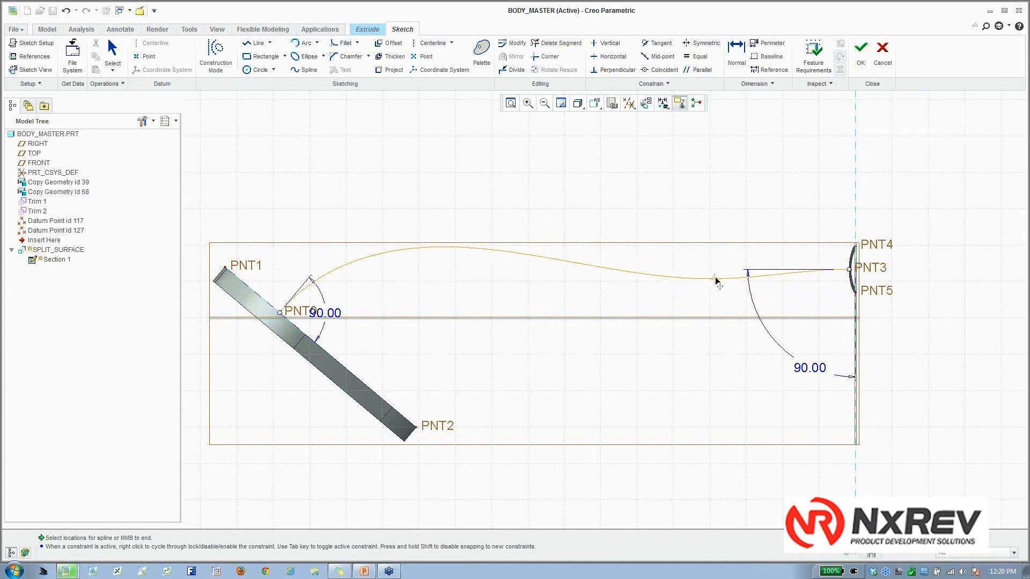
pyautogui.middleClick(713, 284)
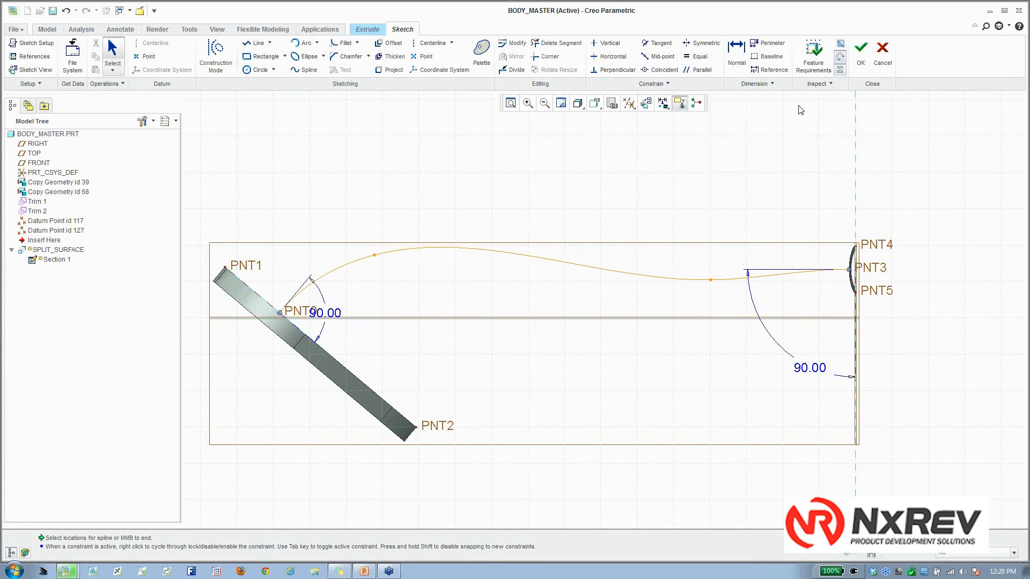
pyautogui.click(861, 52)
pyautogui.click(292, 57)
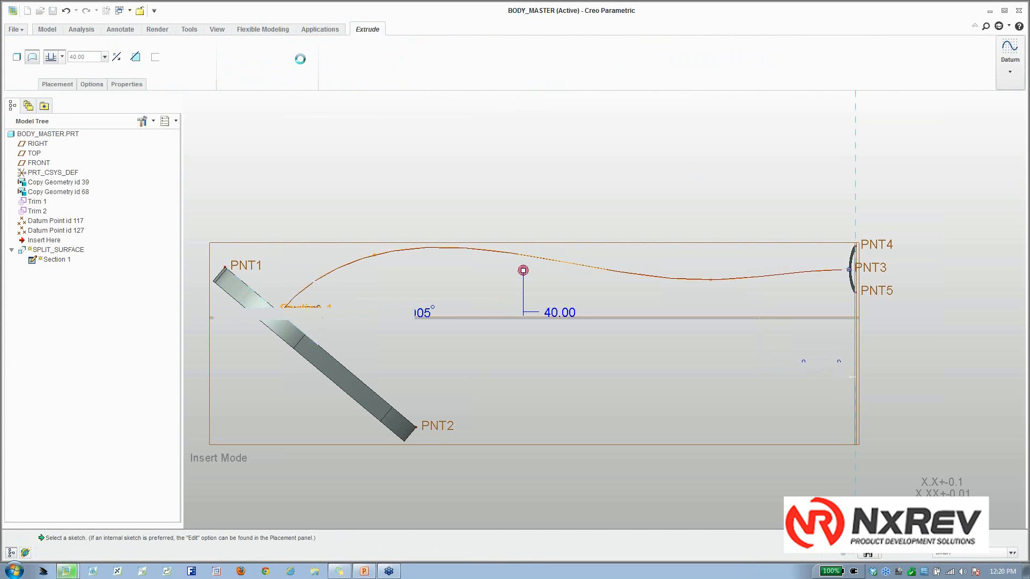
# Roll the insertion marker below BOTTOM_PROFILE and examine the TOP_PROFILE curve relative to the split surface.
pyautogui.hotkey('ctrl', 'd')
pyautogui.moveTo(474, 206); pyautogui.dragTo(453, 230, button='middle')
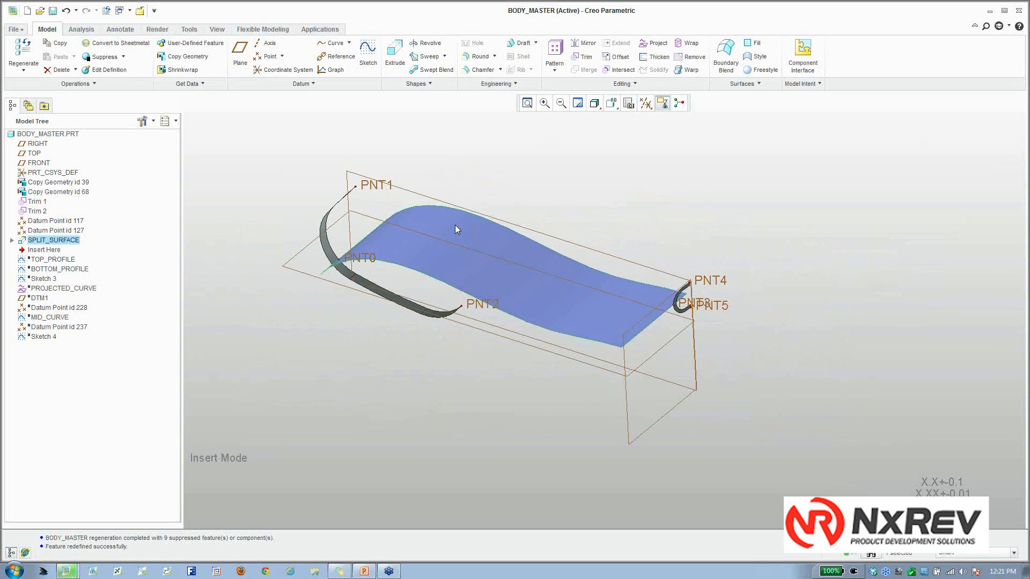
pyautogui.moveTo(453, 236); pyautogui.dragTo(447, 221, button='middle')
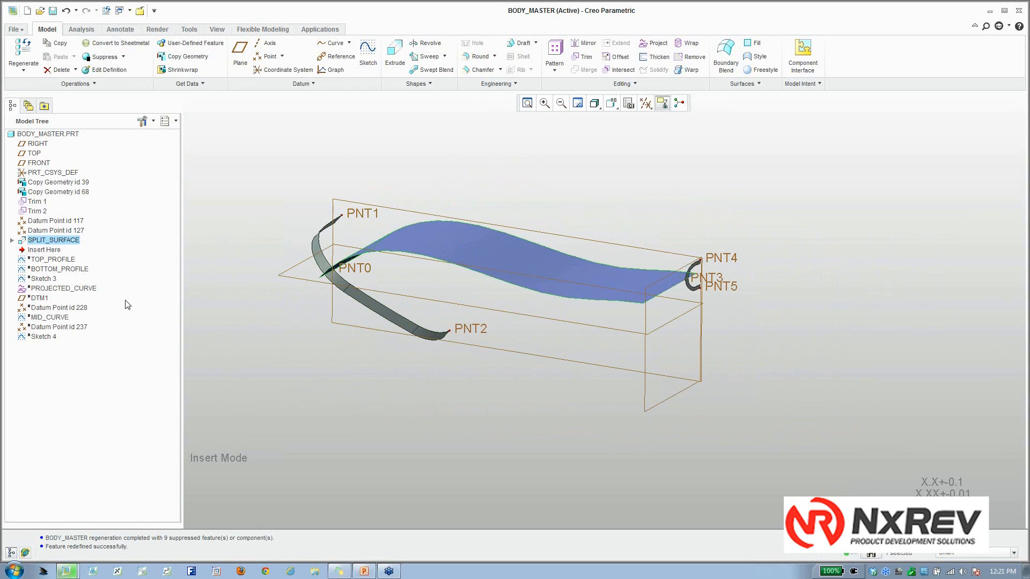
pyautogui.moveTo(53, 251); pyautogui.dragTo(57, 279)
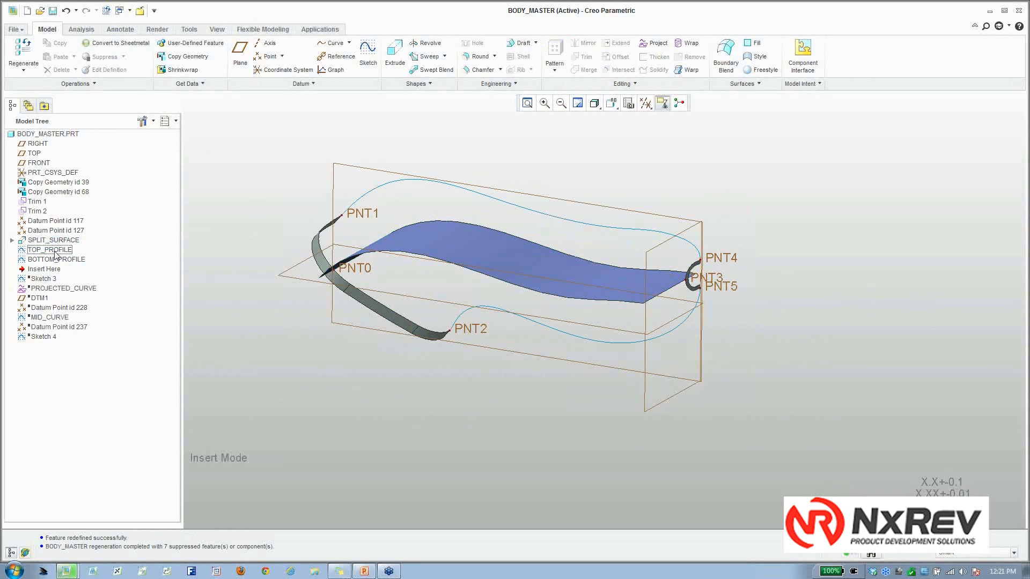
pyautogui.click(54, 251)
pyautogui.moveTo(420, 200)
pyautogui.mouseDown(button='middle')
pyautogui.moveTo(425, 253)
pyautogui.moveTo(447, 257)
pyautogui.moveTo(493, 209)
pyautogui.moveTo(510, 223)
pyautogui.moveTo(478, 204)
pyautogui.moveTo(439, 204)
pyautogui.mouseUp(button='middle')
pyautogui.scroll(-2, 426, 205)
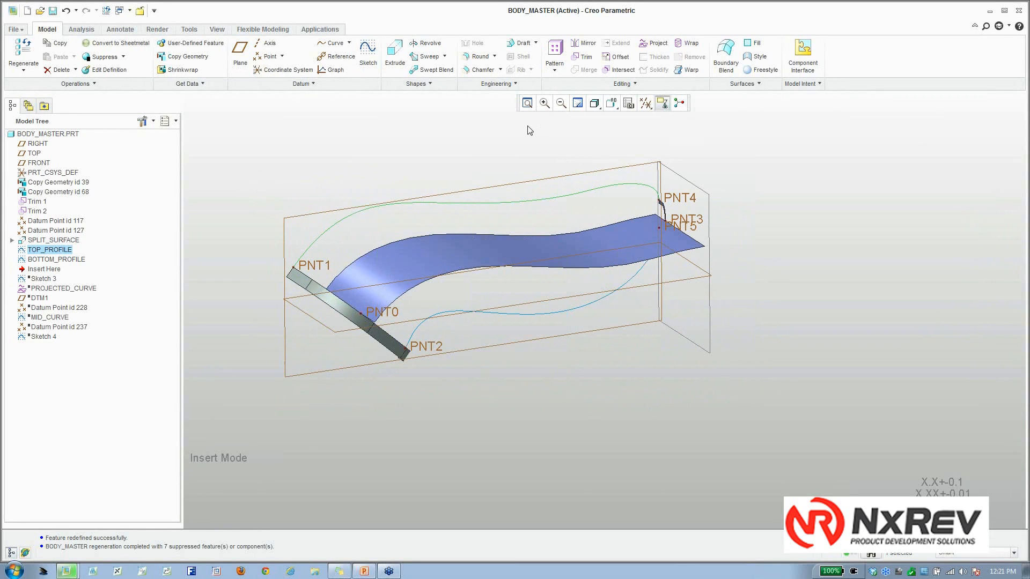
# Hide the datum points and datum planes and clear the selection.
pyautogui.click(645, 103)
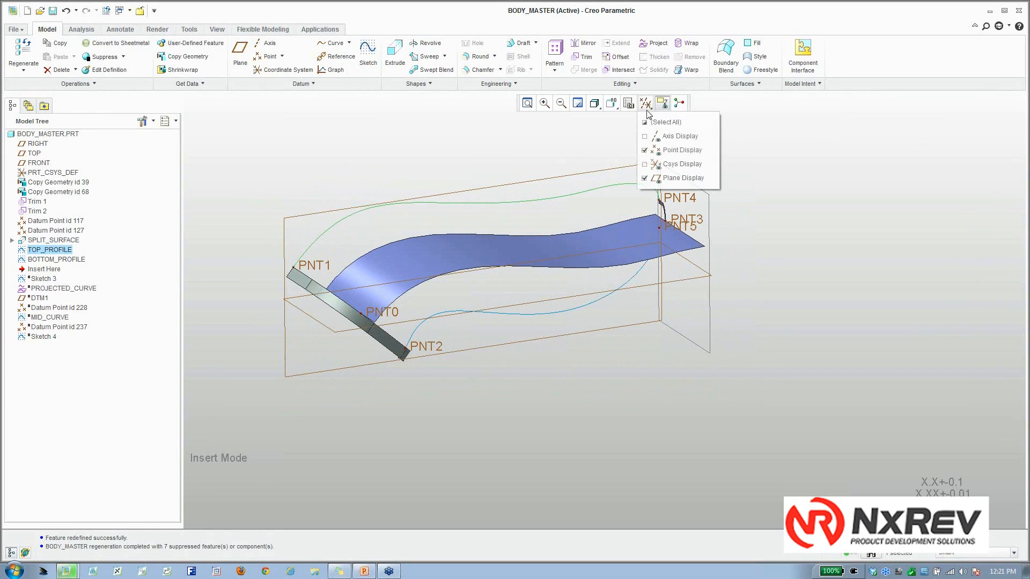
pyautogui.click(646, 151)
pyautogui.click(645, 179)
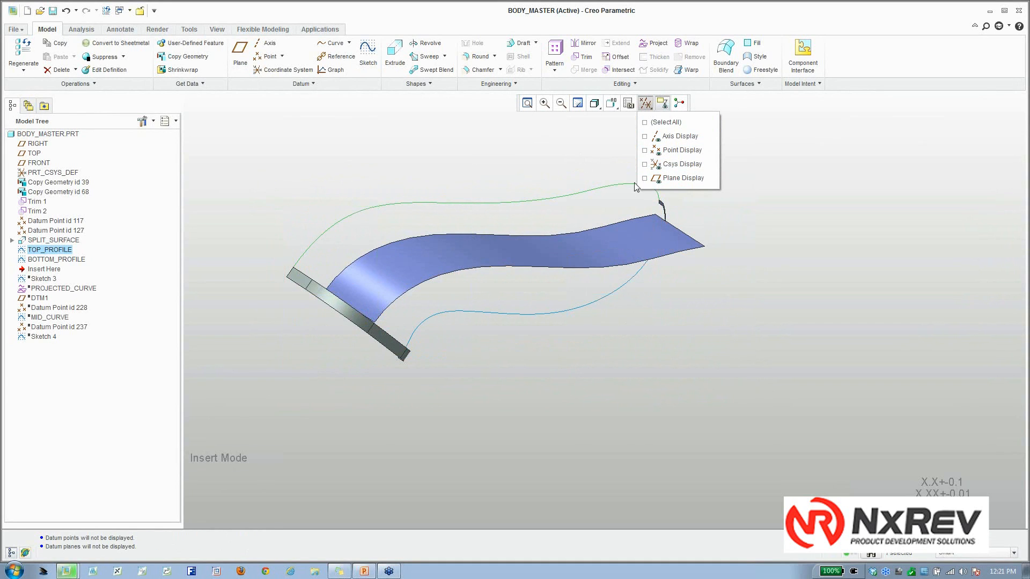
pyautogui.click(553, 158)
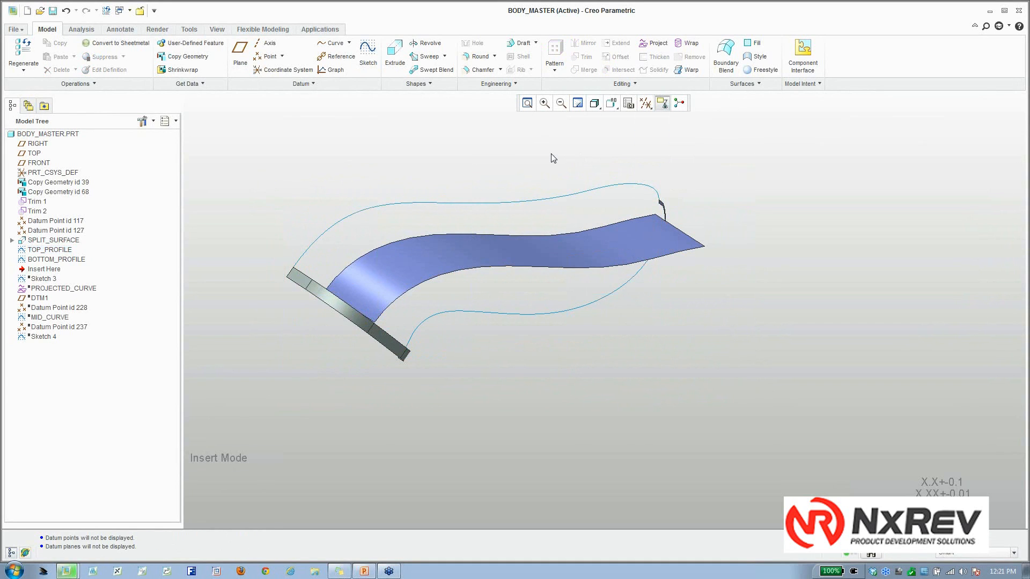
# Open the TOP_PROFILE sketch for editing and orient it to 2D.
pyautogui.click(72, 251)
pyautogui.click(71, 259)
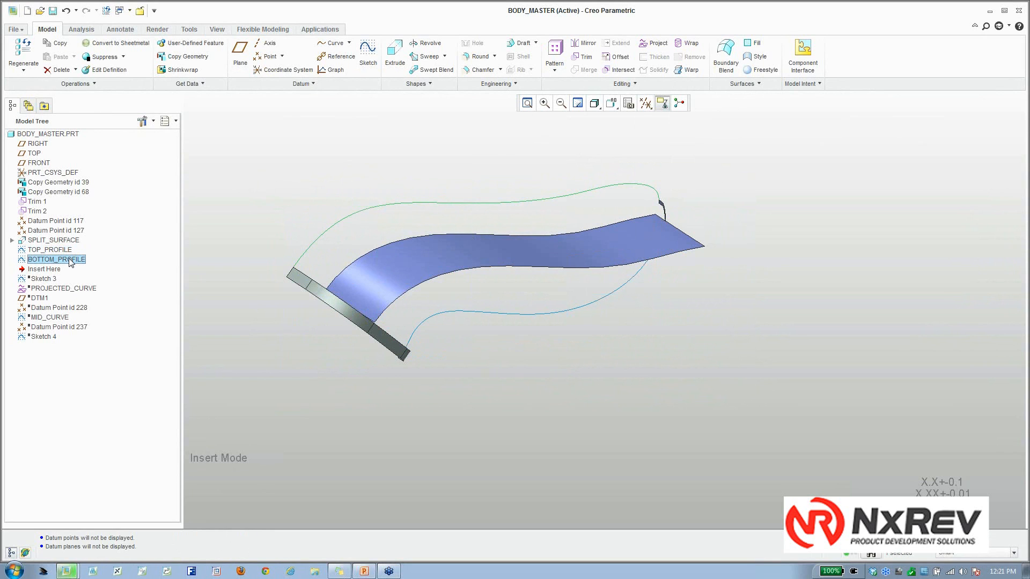
pyautogui.rightClick(64, 254)
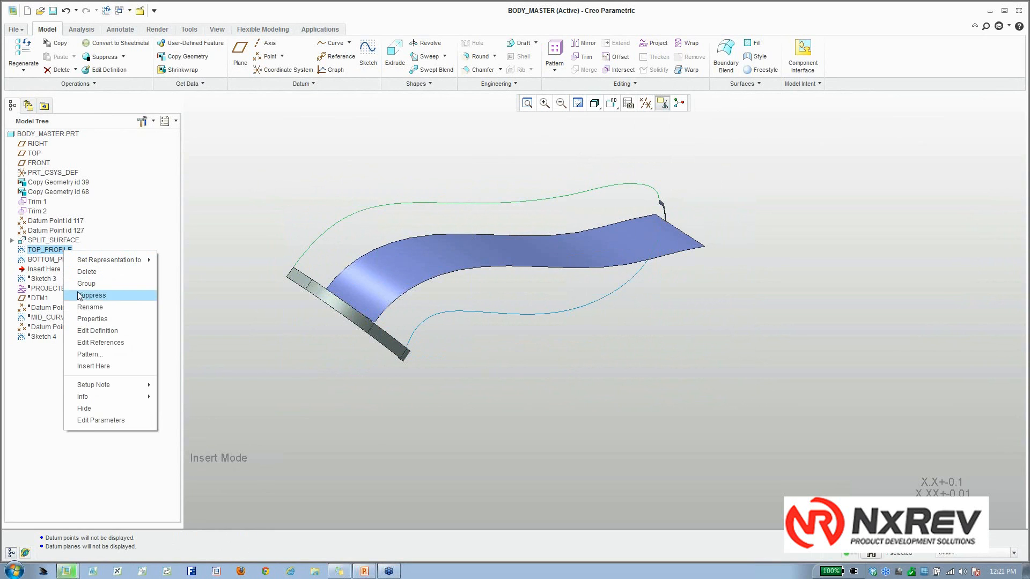
pyautogui.click(91, 330)
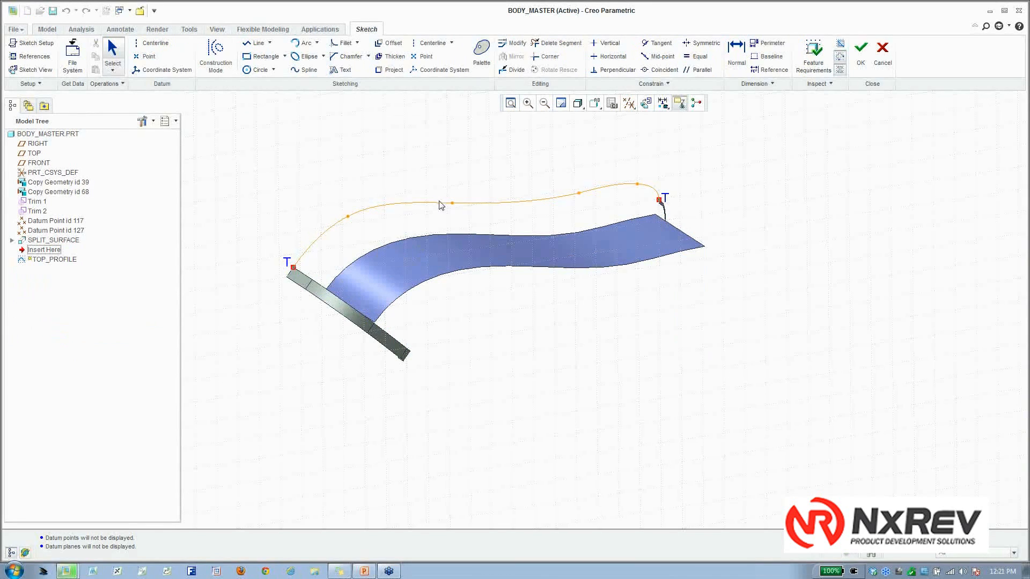
pyautogui.click(662, 103)
pyautogui.click(651, 103)
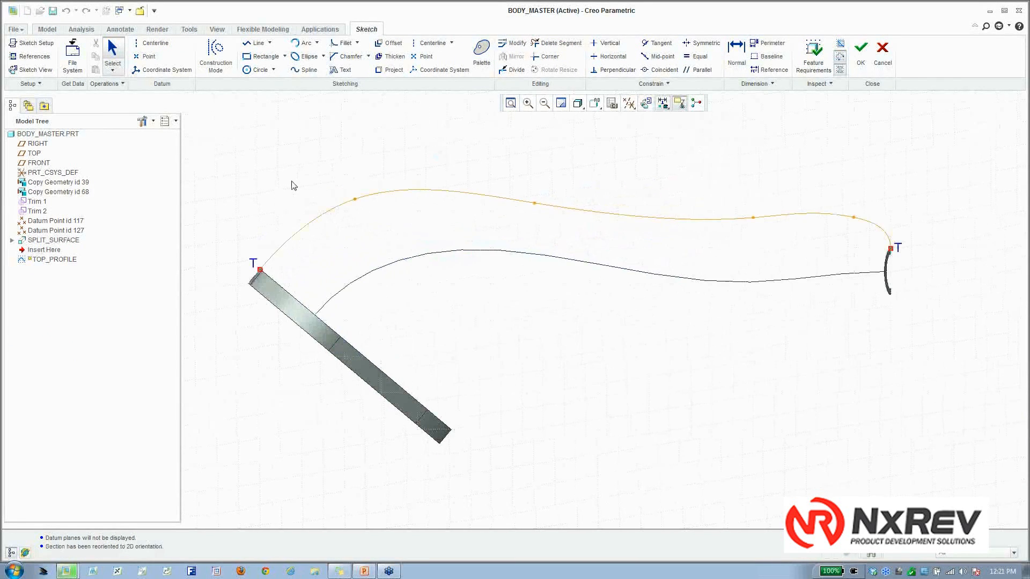
# Sketch a six-point spline just above the existing top profile, sharing its endpoints on the two trimmed end surfaces.
pyautogui.click(304, 70)
pyautogui.click(261, 269)
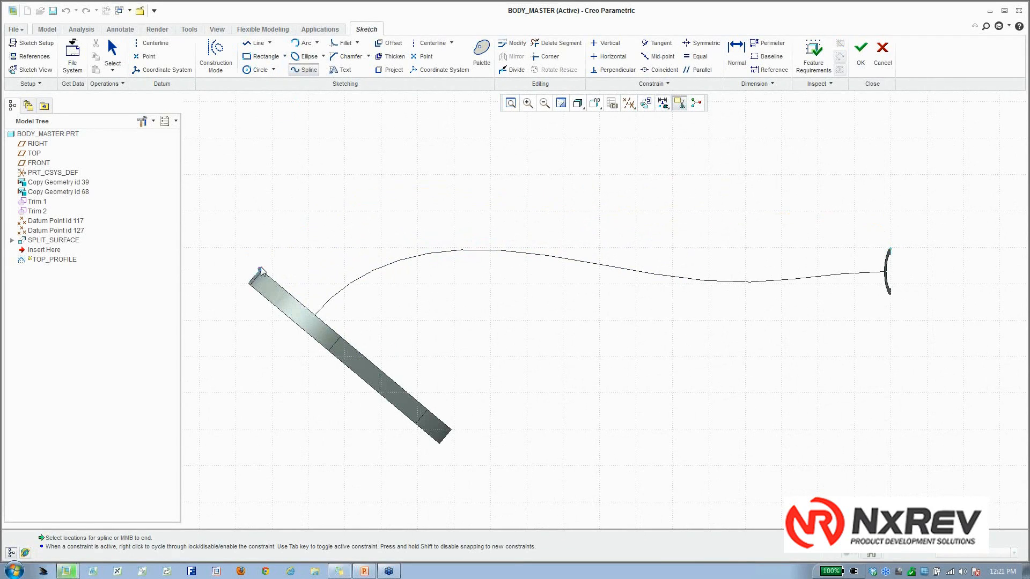
pyautogui.click(351, 186)
pyautogui.click(543, 187)
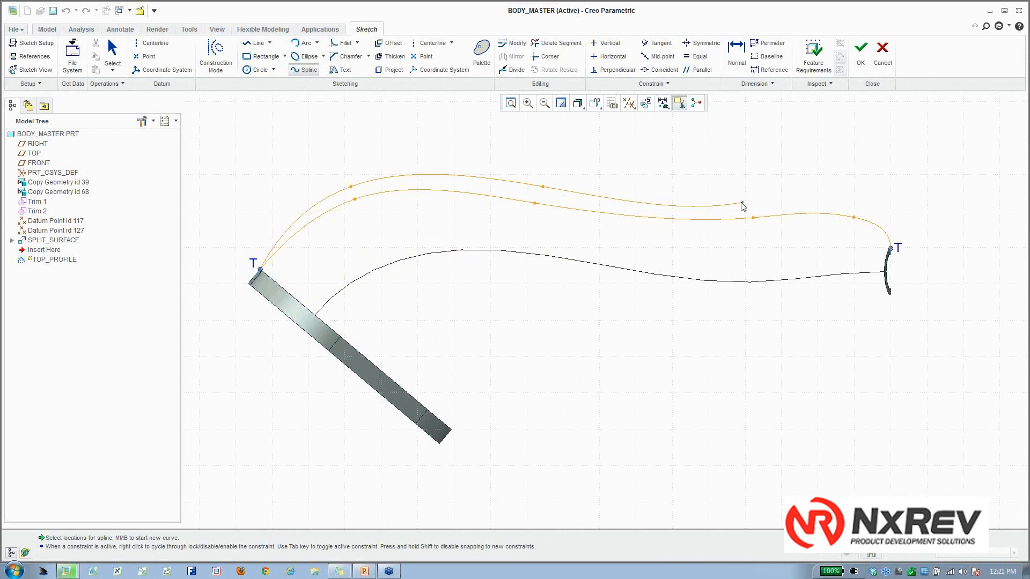
pyautogui.click(751, 204)
pyautogui.click(853, 205)
pyautogui.click(890, 248)
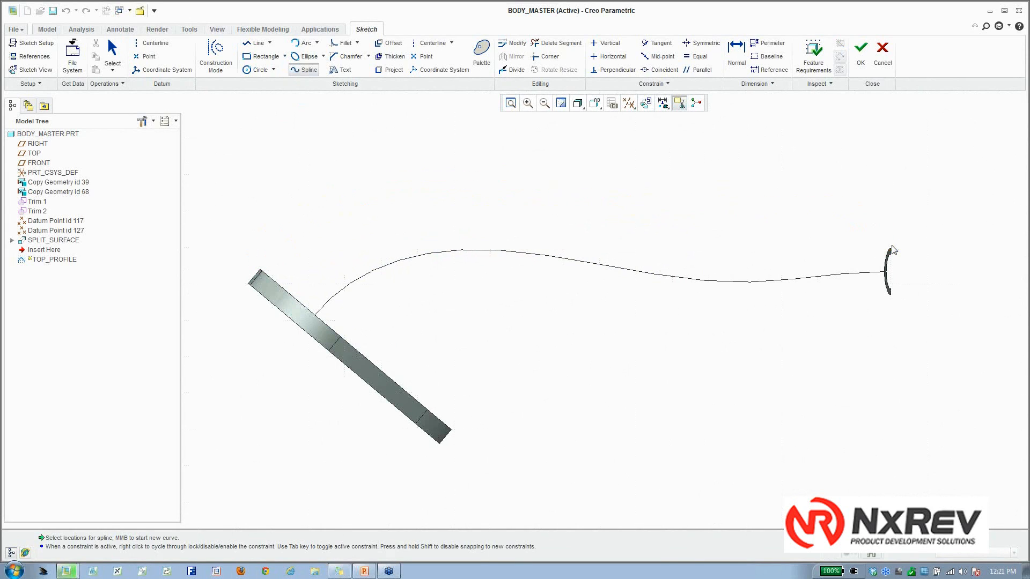
pyautogui.middleClick(889, 193)
pyautogui.middleClick(880, 191)
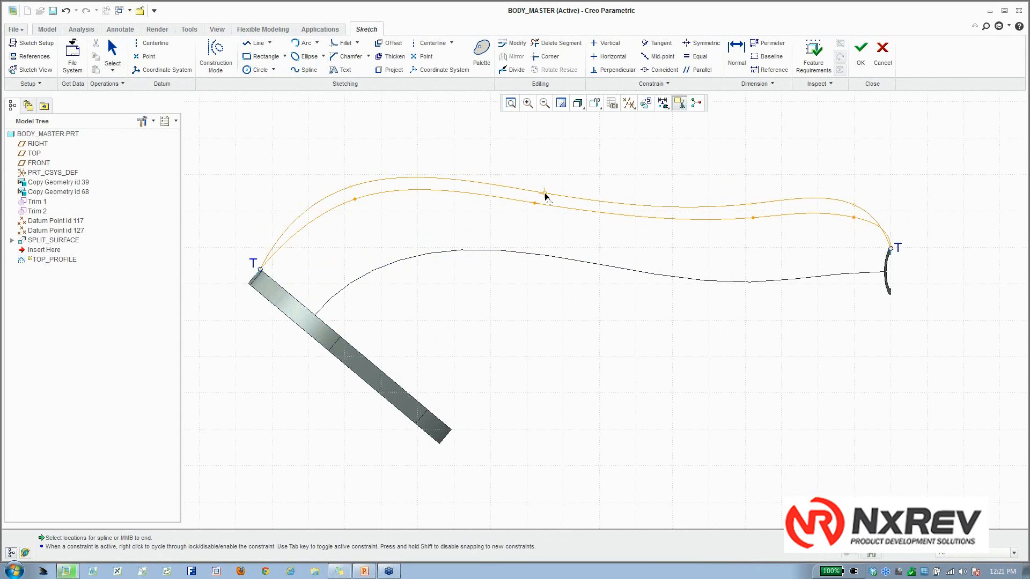
# Select the new spline and examine how it meets the slanted trimmed surface compared with the existing tangent profile.
pyautogui.click(311, 225)
pyautogui.click(266, 259)
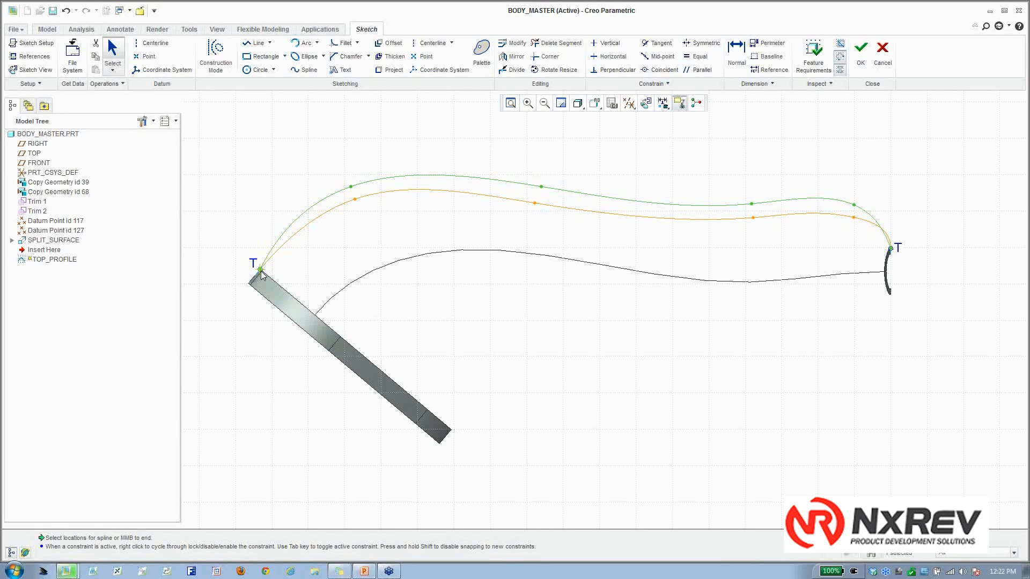
pyautogui.scroll(3, 246, 272)
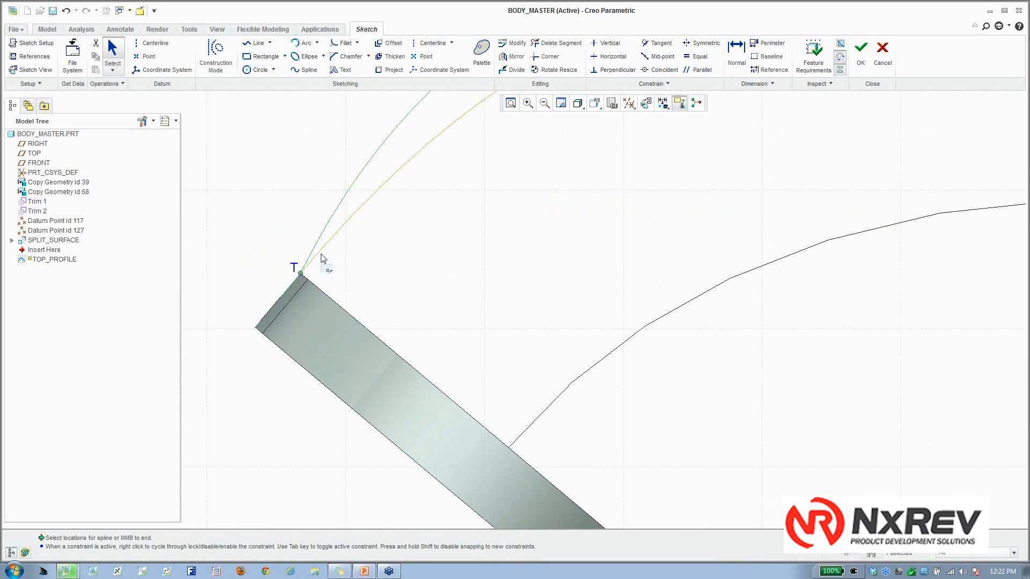
pyautogui.scroll(-3, 375, 289)
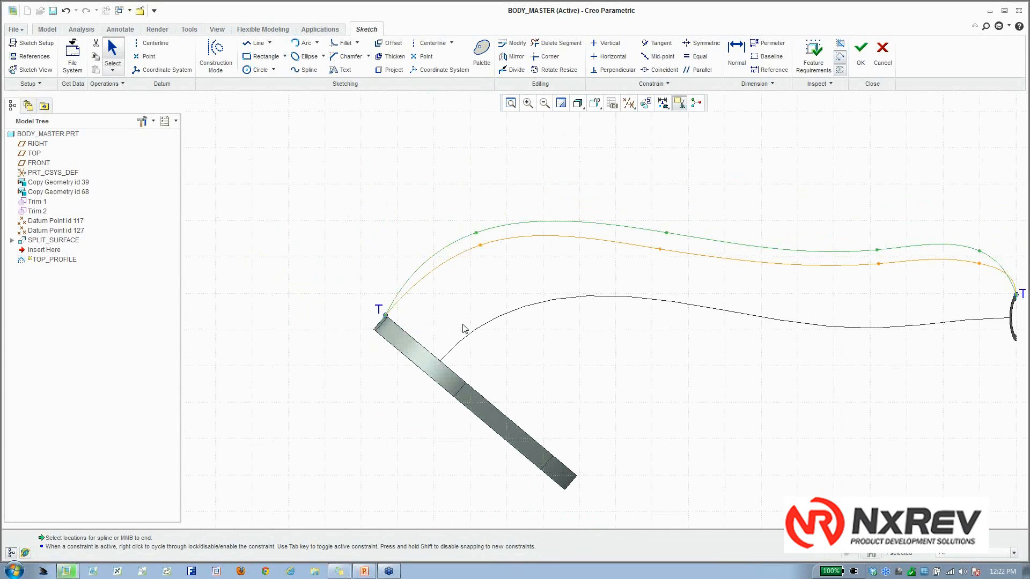
# Quit the TOP_PROFILE sketch without saving the added spline.
pyautogui.keyDown('shift'); pyautogui.moveTo(465, 328); pyautogui.dragTo(395, 311, button='middle'); pyautogui.keyUp('shift')
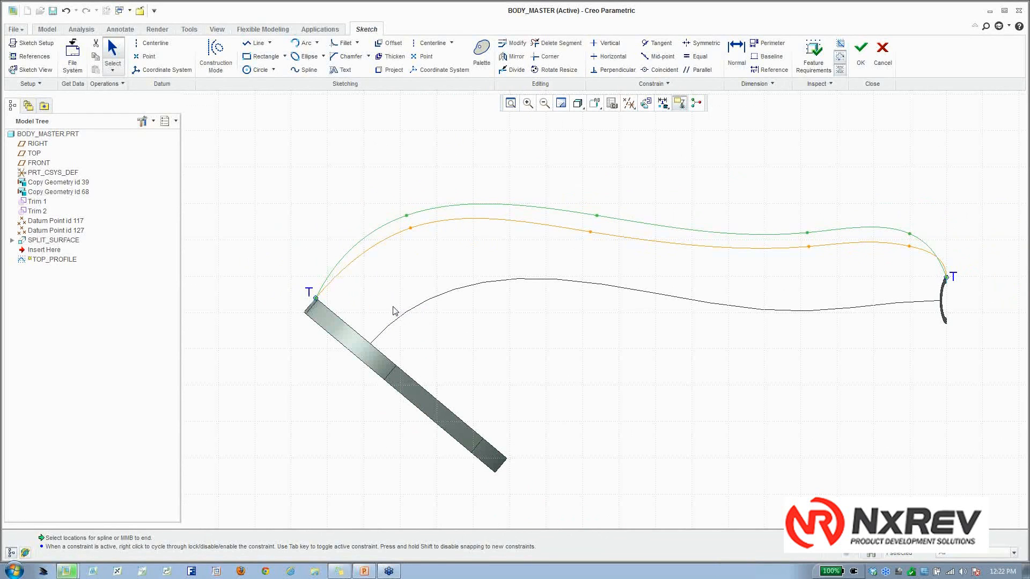
pyautogui.click(882, 54)
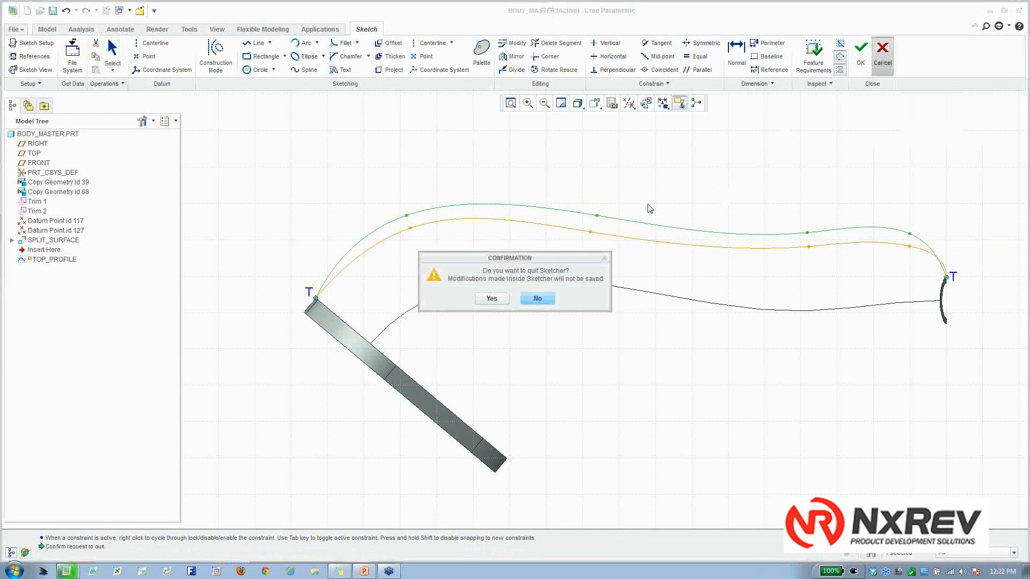
pyautogui.click(496, 301)
pyautogui.moveTo(504, 178)
pyautogui.mouseDown(button='middle')
pyautogui.moveTo(558, 187)
pyautogui.moveTo(509, 201)
pyautogui.mouseUp(button='middle')
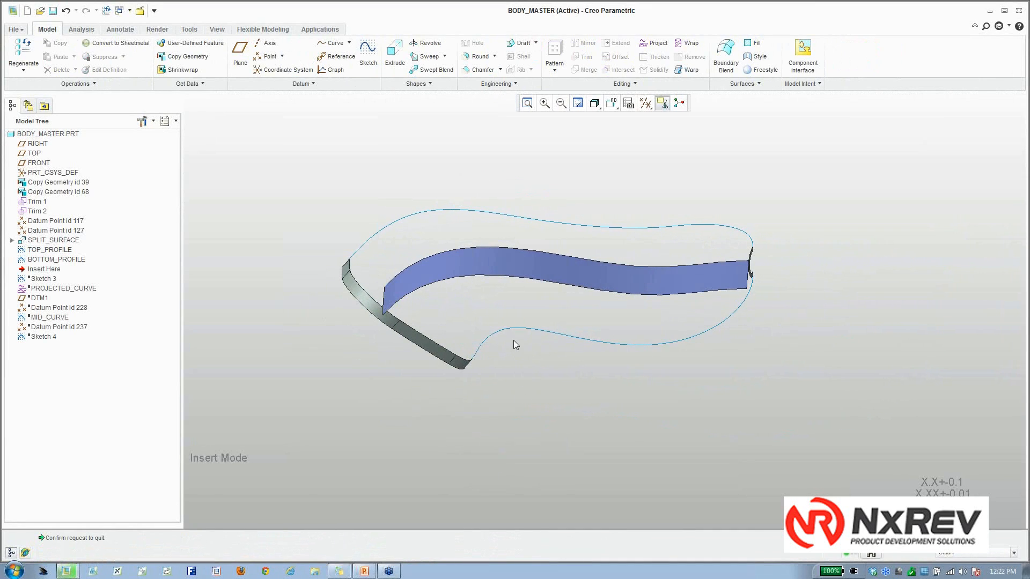
# Advance the insertion point past Sketch 3 and select its curve to examine it from several angles.
pyautogui.moveTo(45, 269); pyautogui.dragTo(48, 280)
pyautogui.moveTo(487, 351)
pyautogui.mouseDown(button='middle')
pyautogui.moveTo(471, 311)
pyautogui.moveTo(468, 333)
pyautogui.moveTo(451, 325)
pyautogui.mouseUp(button='middle')
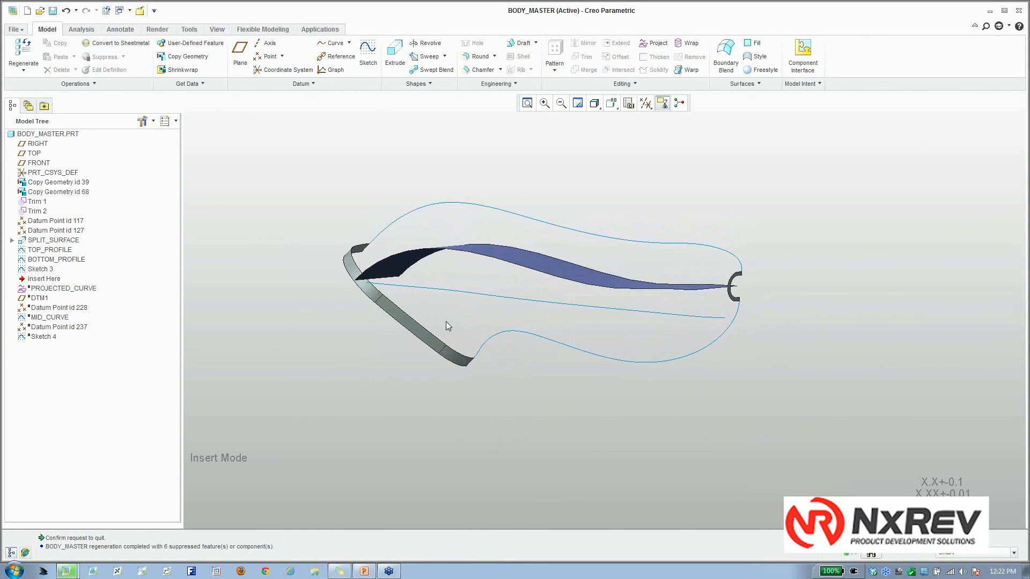
pyautogui.click(450, 291)
pyautogui.moveTo(462, 327)
pyautogui.mouseDown(button='middle')
pyautogui.moveTo(436, 336)
pyautogui.moveTo(461, 337)
pyautogui.moveTo(451, 326)
pyautogui.moveTo(459, 304)
pyautogui.moveTo(483, 294)
pyautogui.moveTo(464, 306)
pyautogui.moveTo(442, 280)
pyautogui.mouseUp(button='middle')
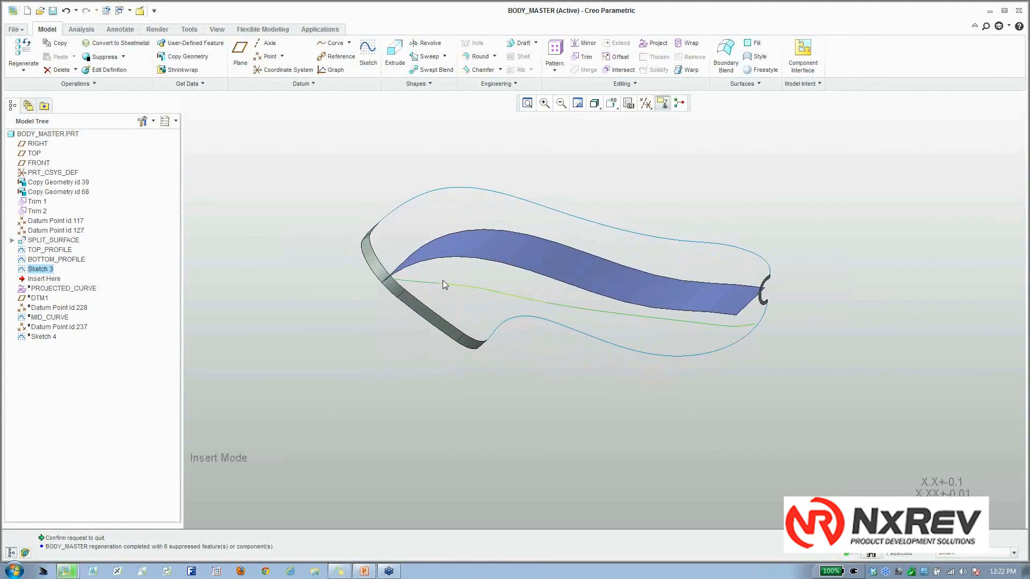
# Advance the insertion point past PROJECTED_CURVE and examine how the curve lies on the split surface.
pyautogui.moveTo(43, 278); pyautogui.dragTo(46, 292)
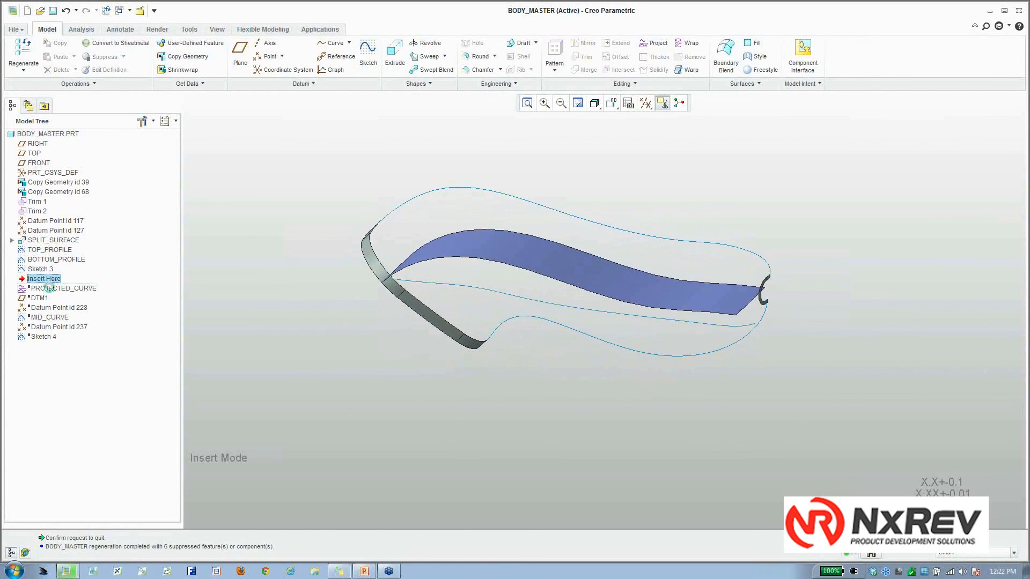
pyautogui.moveTo(496, 317); pyautogui.dragTo(500, 325, button='middle')
pyautogui.click(527, 253)
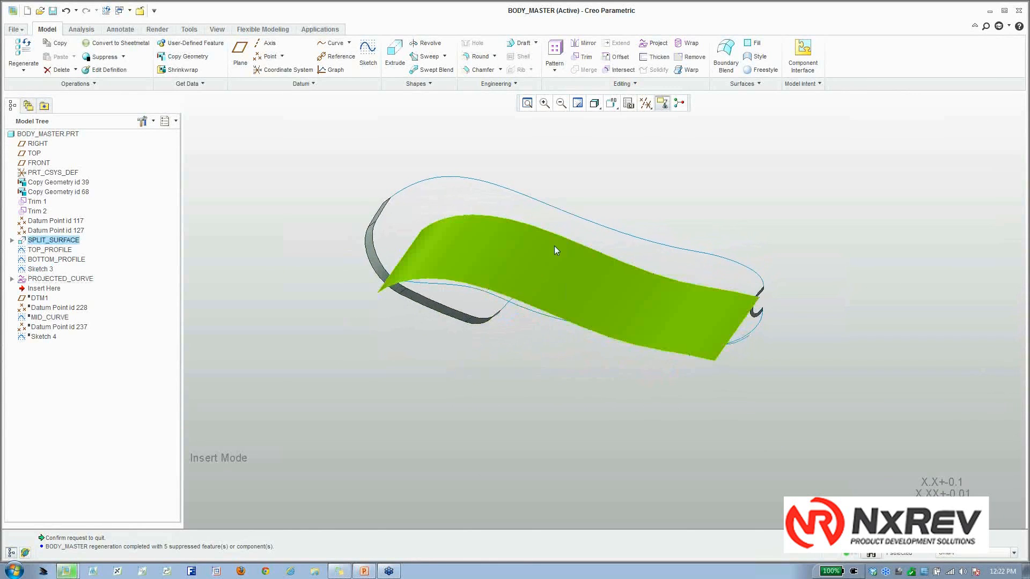
pyautogui.moveTo(555, 246); pyautogui.dragTo(441, 301, button='middle')
pyautogui.moveTo(634, 289); pyautogui.dragTo(550, 259, button='middle')
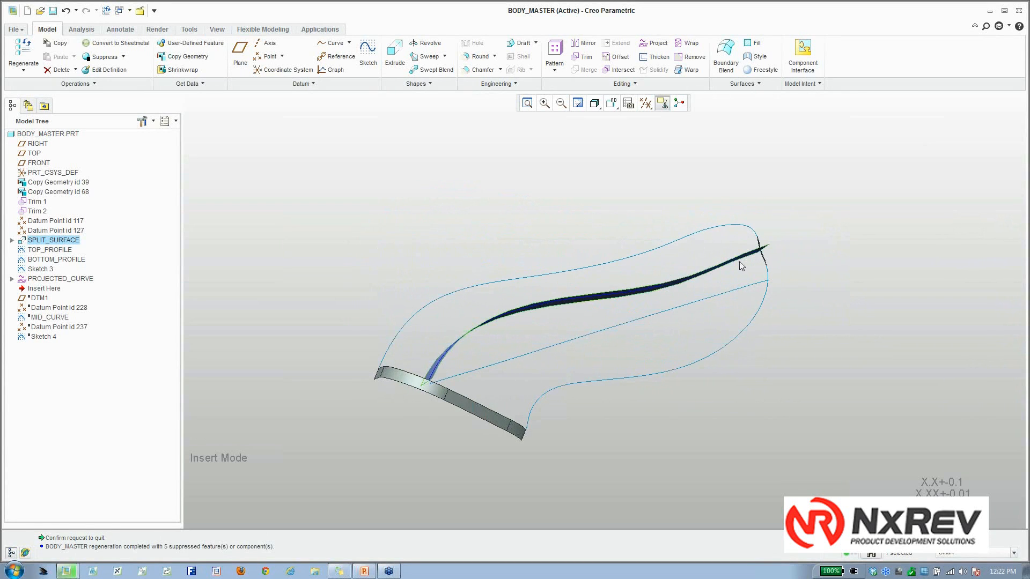
pyautogui.moveTo(587, 299); pyautogui.dragTo(605, 327, button='middle')
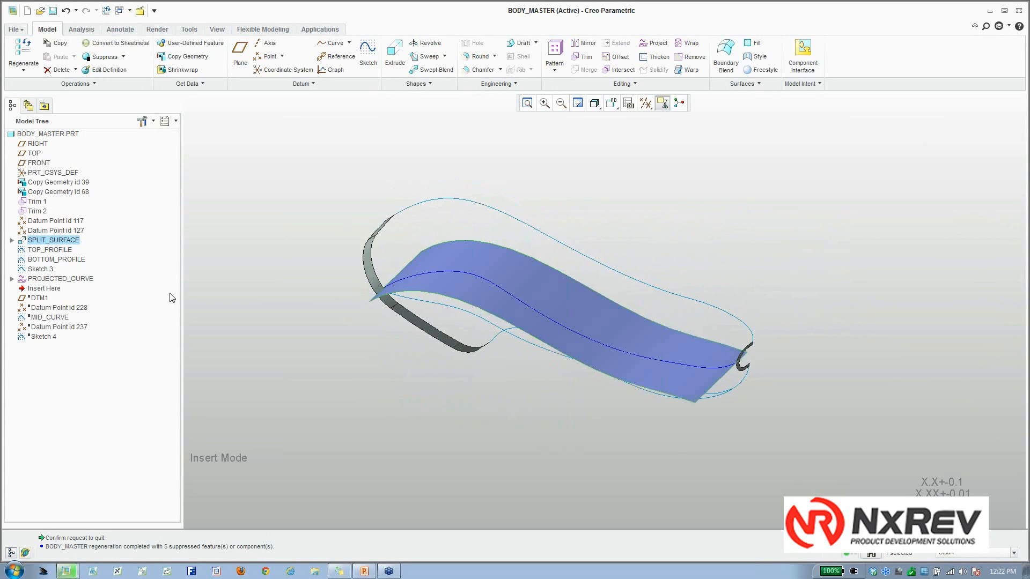
# Hide SPLIT_SURFACE and Sketch 3 so that only the profiles, the projected curve and the trimmed end surfaces are displayed.
pyautogui.rightClick(57, 244)
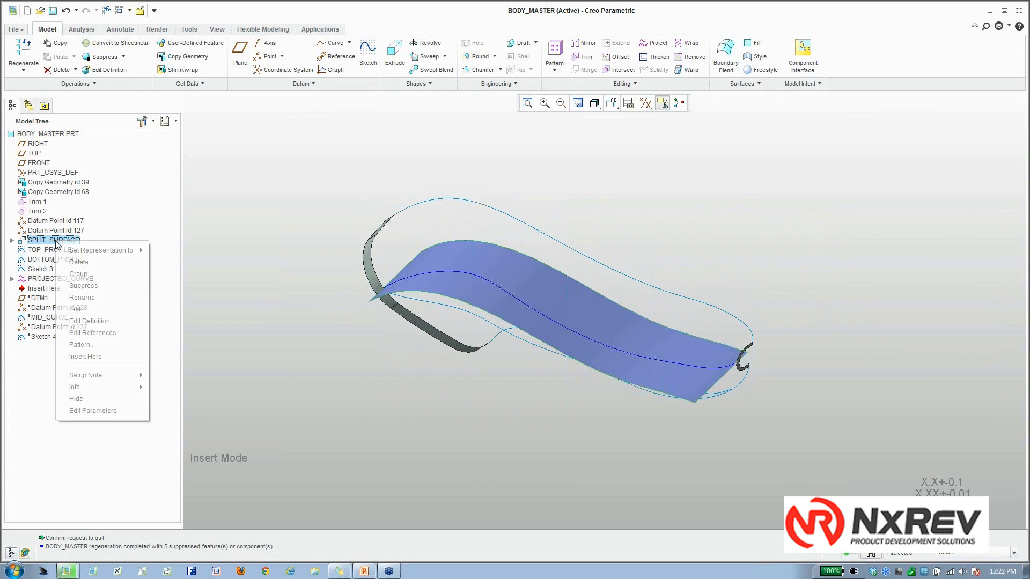
pyautogui.click(76, 399)
pyautogui.moveTo(307, 357)
pyautogui.mouseDown(button='middle')
pyautogui.moveTo(356, 325)
pyautogui.moveTo(343, 328)
pyautogui.mouseUp(button='middle')
pyautogui.rightClick(46, 269)
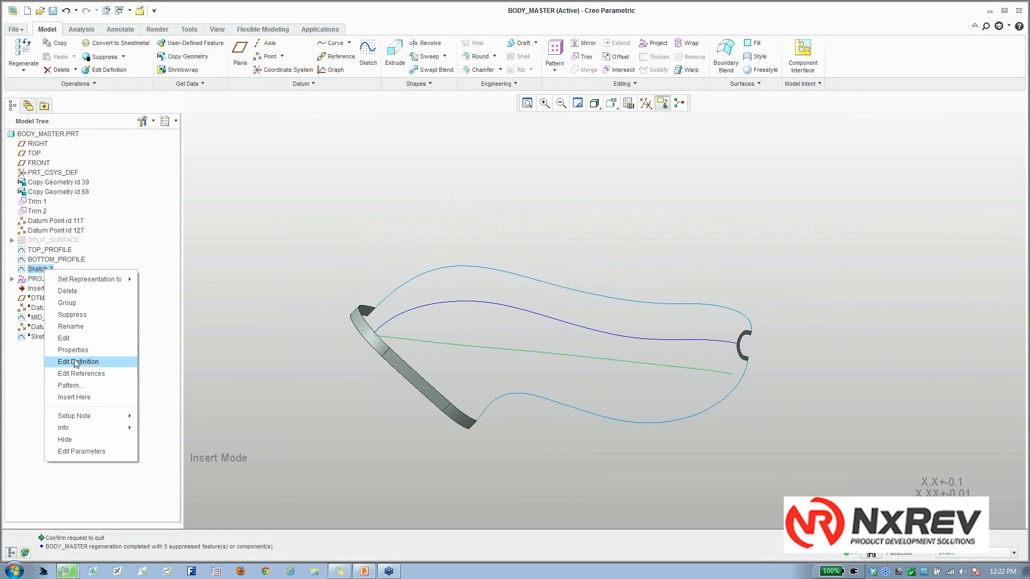
pyautogui.click(67, 440)
pyautogui.moveTo(416, 391)
pyautogui.mouseDown(button='middle')
pyautogui.moveTo(454, 392)
pyautogui.moveTo(469, 377)
pyautogui.mouseUp(button='middle')
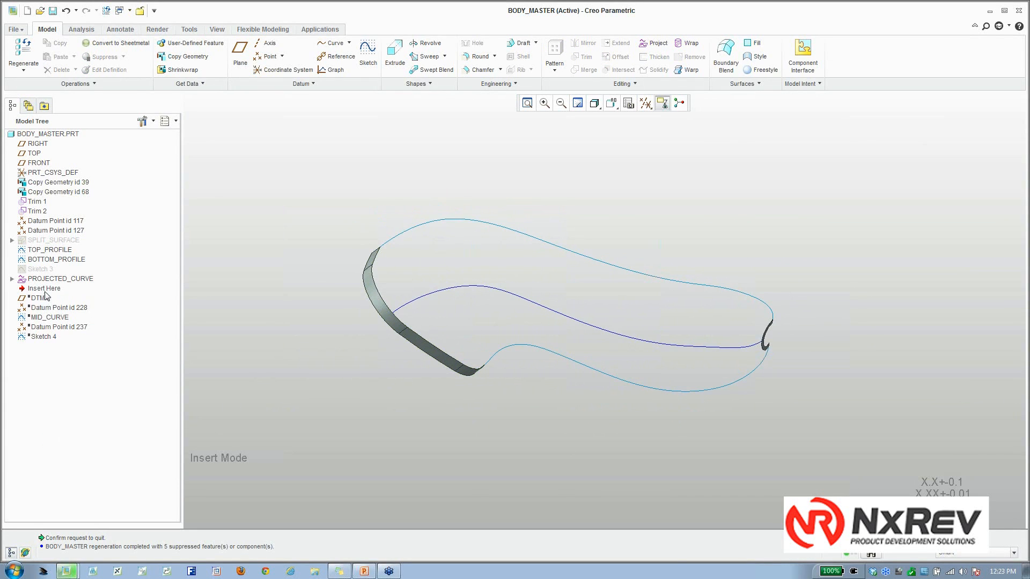
# Display the datum planes and advance the insertion point past DTM1.
pyautogui.click(645, 103)
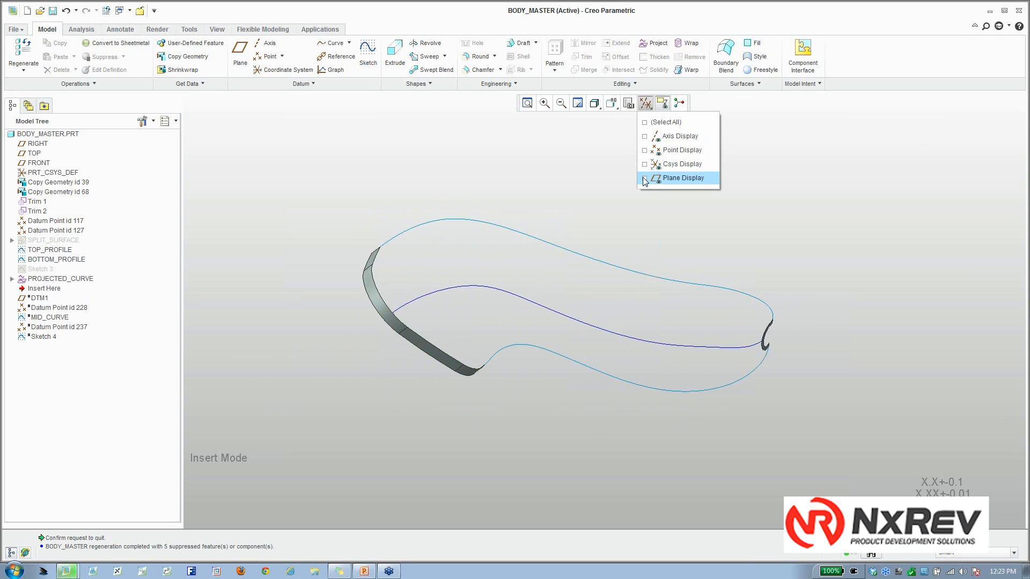
pyautogui.click(665, 177)
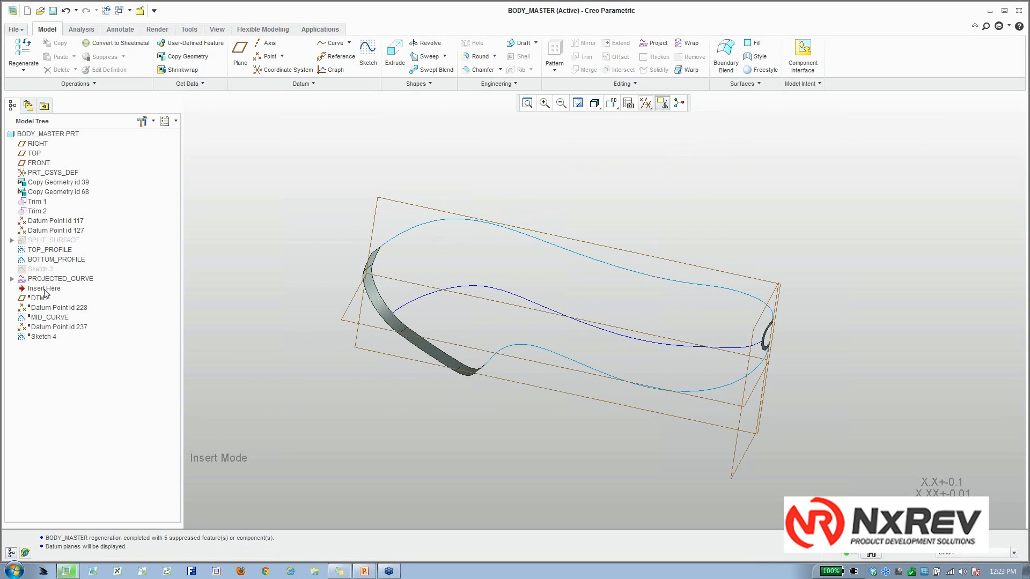
pyautogui.moveTo(45, 292)
pyautogui.mouseDown()
pyautogui.moveTo(45, 300)
pyautogui.moveTo(43, 288)
pyautogui.mouseUp()
pyautogui.moveTo(613, 277)
pyautogui.mouseDown(button='middle')
pyautogui.moveTo(614, 266)
pyautogui.moveTo(450, 267)
pyautogui.mouseUp(button='middle')
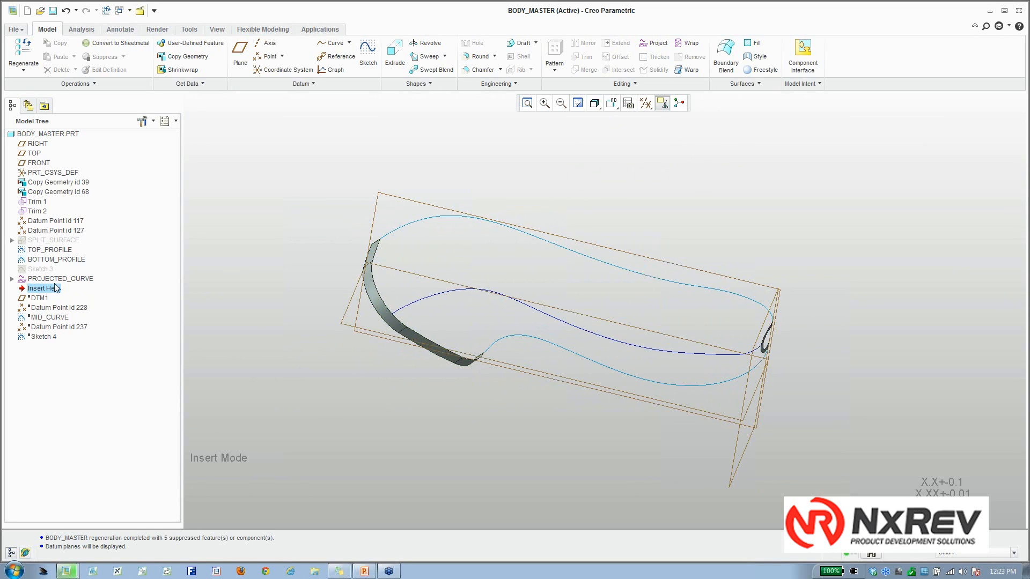
pyautogui.moveTo(43, 299); pyautogui.dragTo(44, 301)
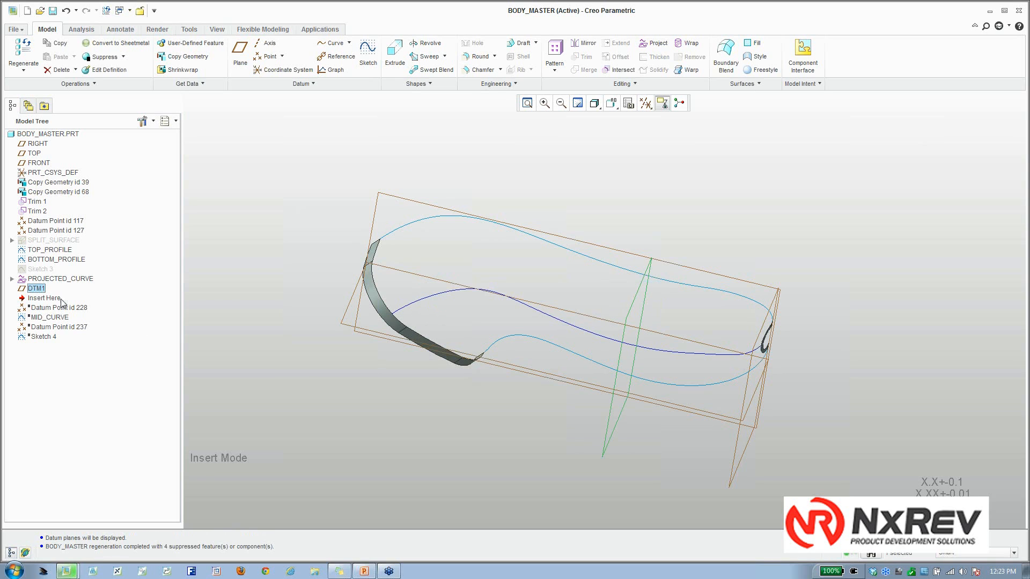
pyautogui.moveTo(648, 290)
pyautogui.mouseDown(button='middle')
pyautogui.moveTo(616, 299)
pyautogui.moveTo(629, 295)
pyautogui.mouseUp(button='middle')
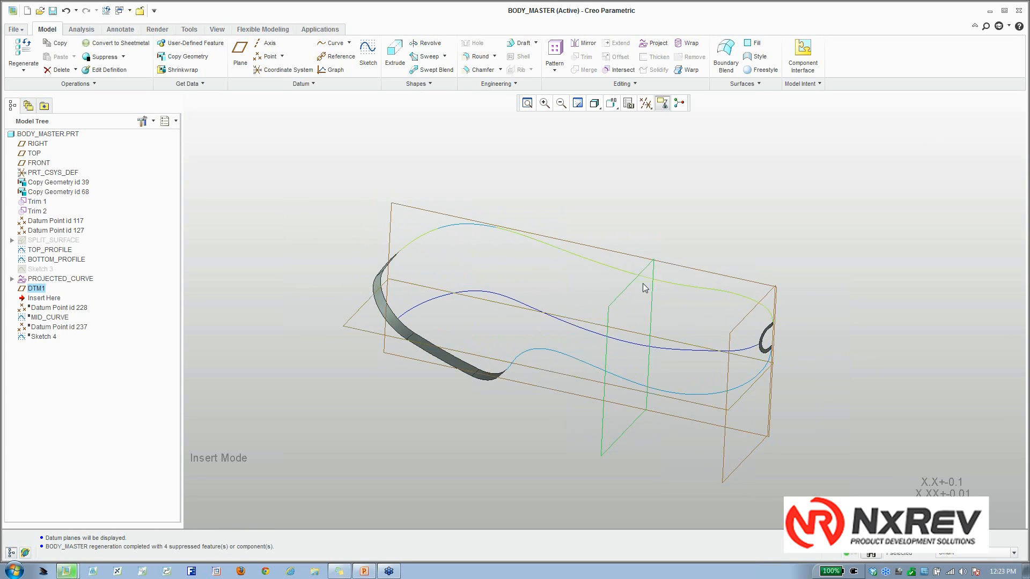
# Advance the insertion point past Datum Point id 228 and display DTM1's offset dimension.
pyautogui.moveTo(55, 304); pyautogui.dragTo(53, 312)
pyautogui.rightClick(38, 290)
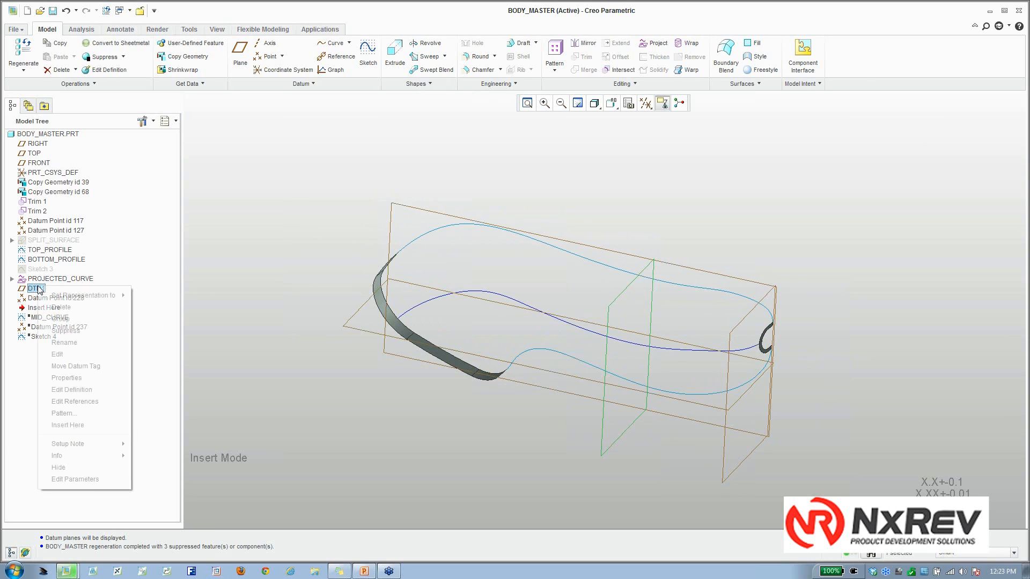
pyautogui.click(68, 355)
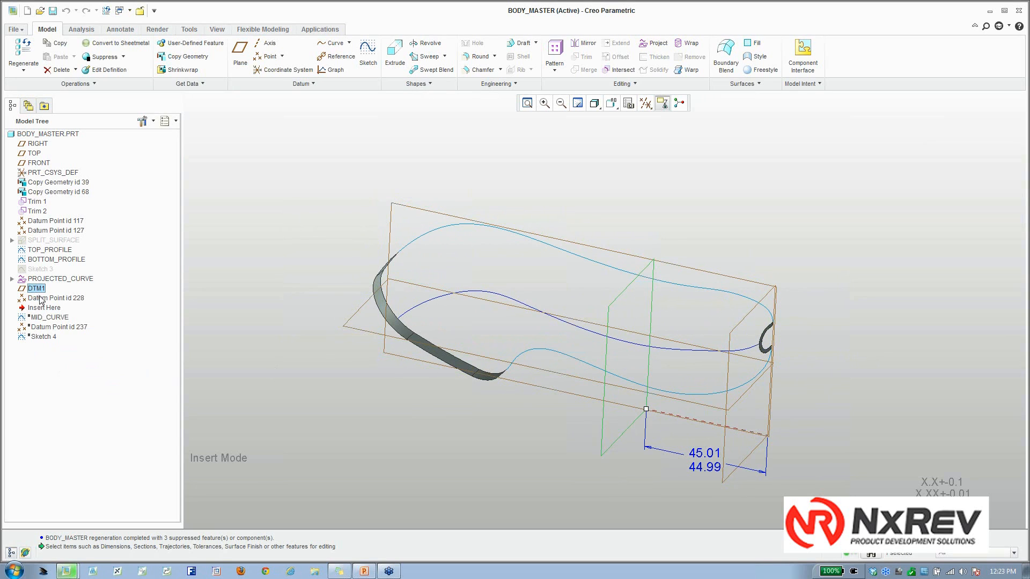
# Advance the insertion point past MID_CURVE and examine the cross-section curve on the DTM1 plane.
pyautogui.moveTo(43, 308); pyautogui.dragTo(48, 323)
pyautogui.click(349, 284)
pyautogui.moveTo(621, 371); pyautogui.dragTo(593, 365, button='middle')
pyautogui.click(644, 298)
pyautogui.click(626, 283)
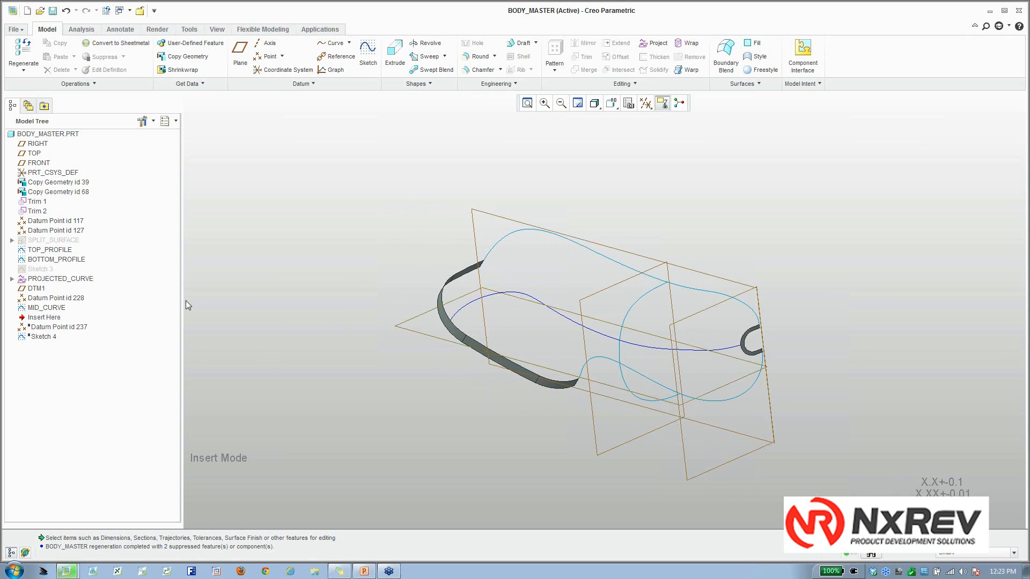
# Advance the insertion point past Datum Point id 237 and display the datum points.
pyautogui.moveTo(52, 321); pyautogui.dragTo(53, 330)
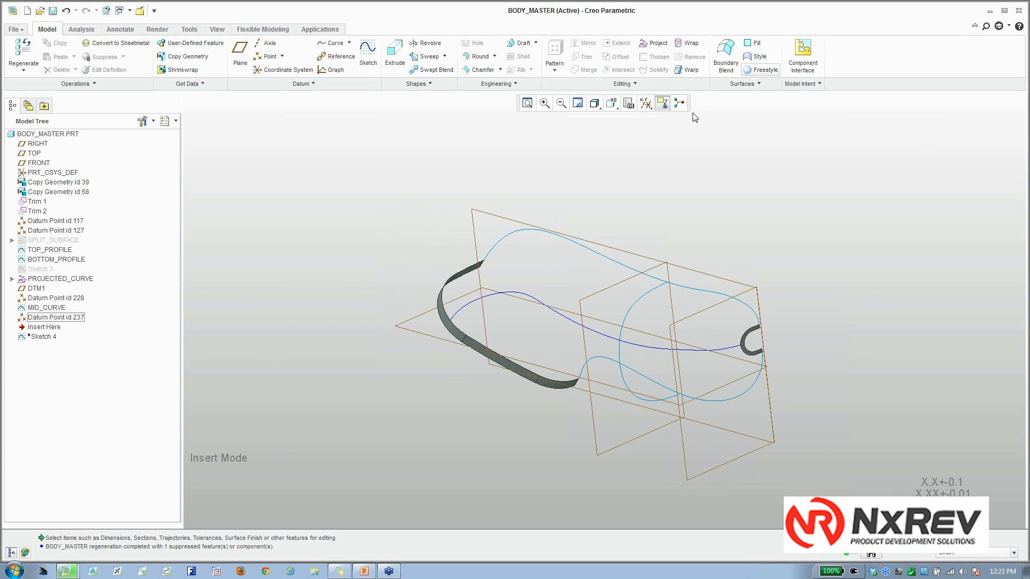
pyautogui.click(645, 104)
pyautogui.click(680, 150)
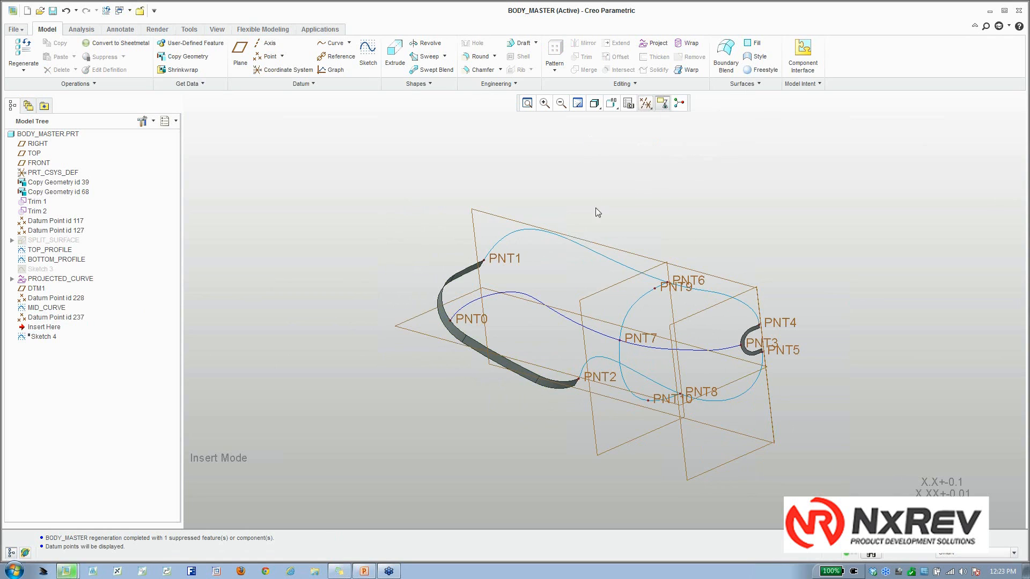
pyautogui.moveTo(596, 207)
pyautogui.mouseDown(button='middle')
pyautogui.moveTo(633, 196)
pyautogui.moveTo(626, 212)
pyautogui.mouseUp(button='middle')
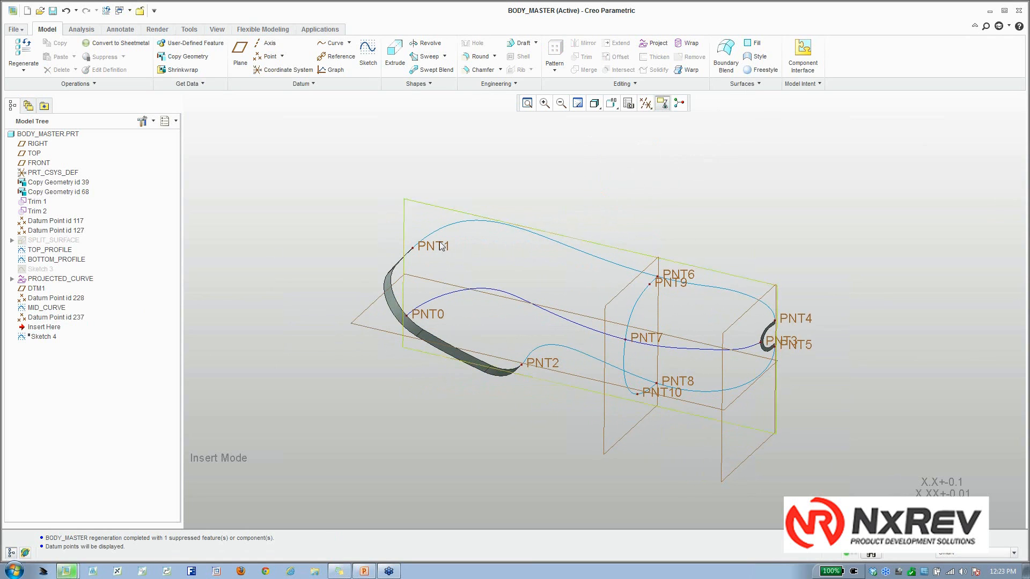
# Advance the insertion point past Sketch 4 to the end of the feature list.
pyautogui.click(45, 330)
pyautogui.moveTo(46, 331); pyautogui.dragTo(46, 339)
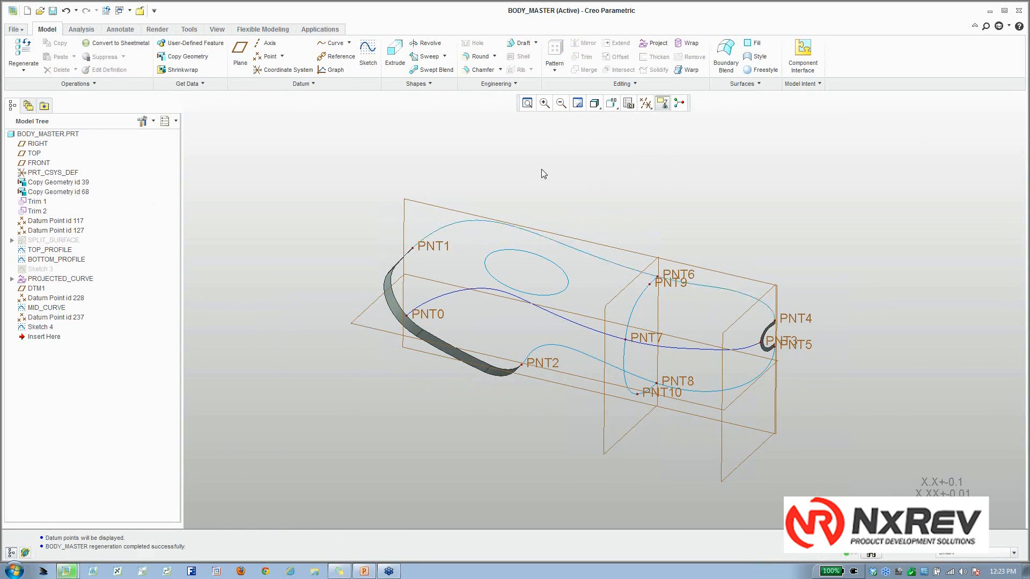
pyautogui.moveTo(543, 174)
pyautogui.mouseDown(button='middle')
pyautogui.moveTo(563, 160)
pyautogui.moveTo(560, 191)
pyautogui.moveTo(546, 175)
pyautogui.mouseUp(button='middle')
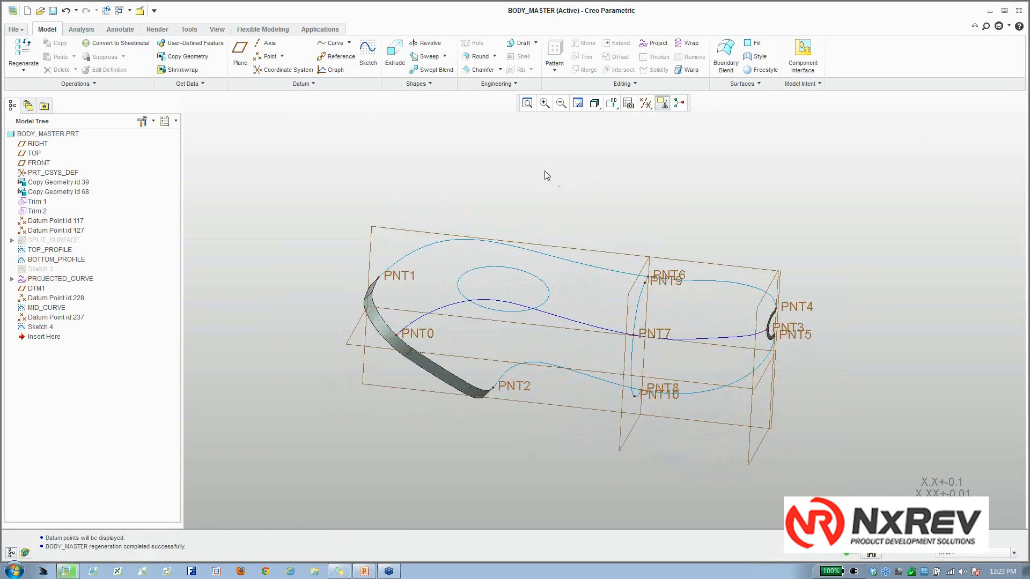
# Hide the datum points and inspect the complete curve framework.
pyautogui.click(647, 109)
pyautogui.click(677, 149)
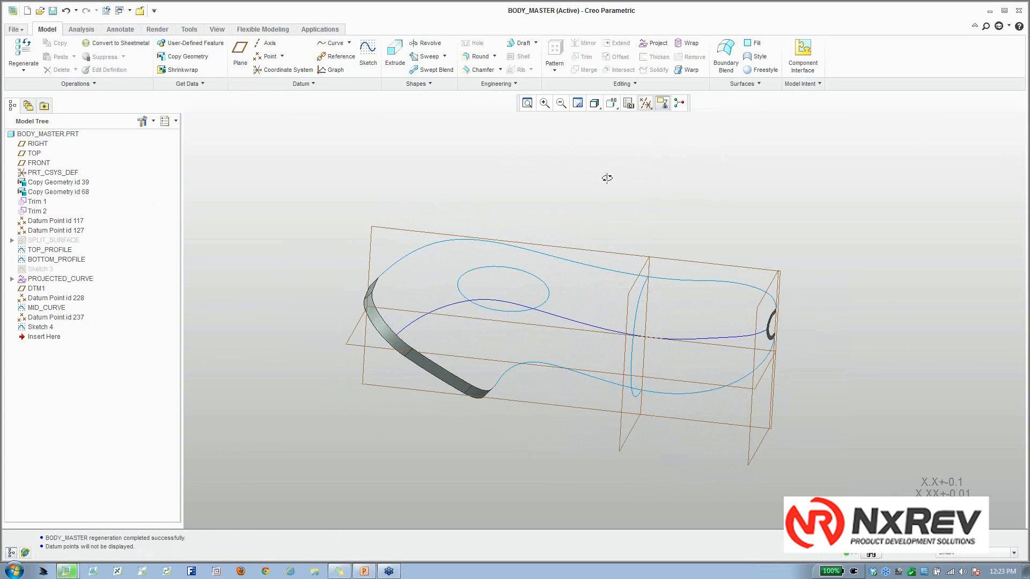
pyautogui.moveTo(606, 178); pyautogui.dragTo(594, 189, button='middle')
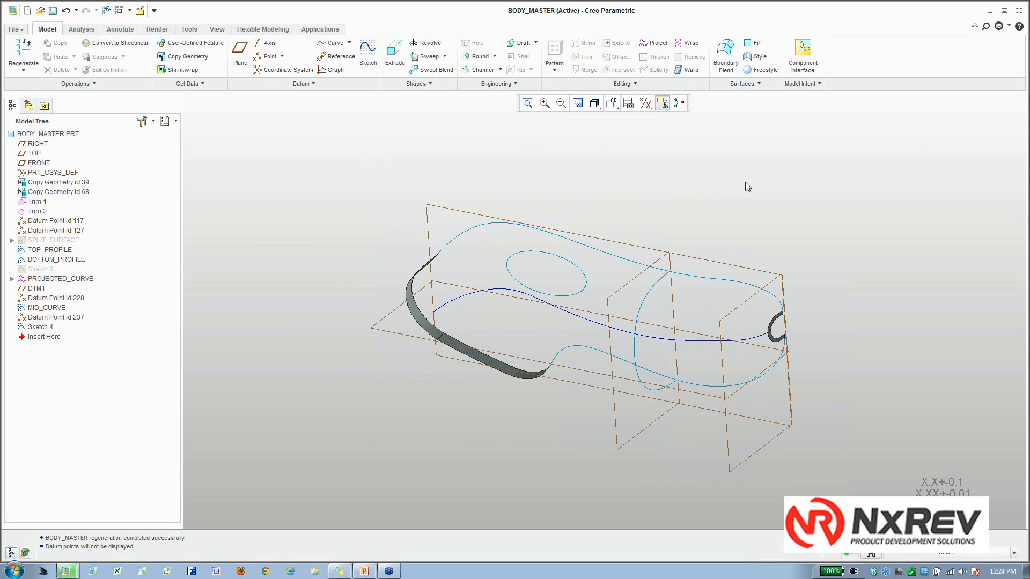
# Start a Boundary Blend using the top profile, projected curve and bottom profile as its three first-direction chains.
pyautogui.click(724, 71)
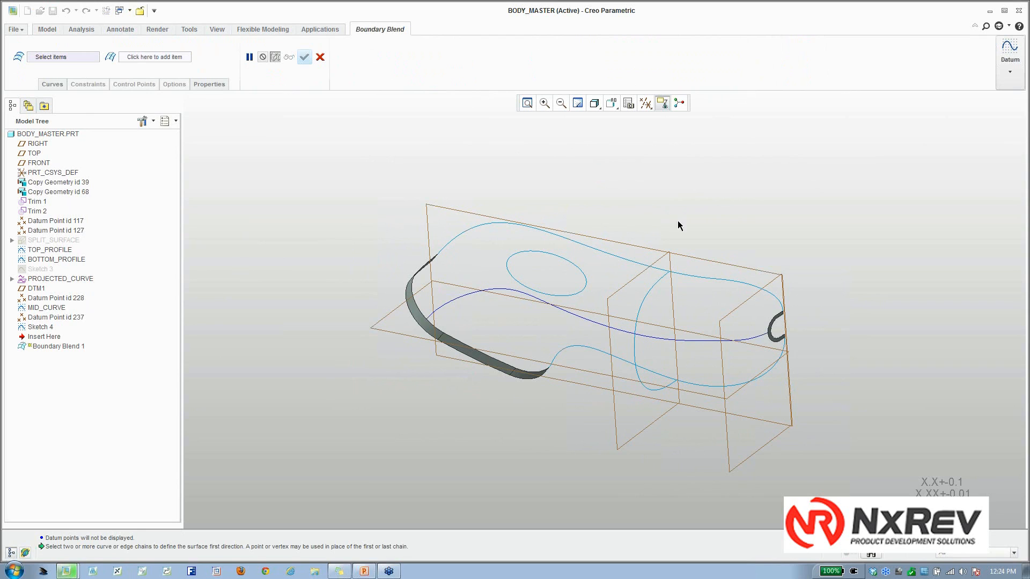
pyautogui.click(613, 259)
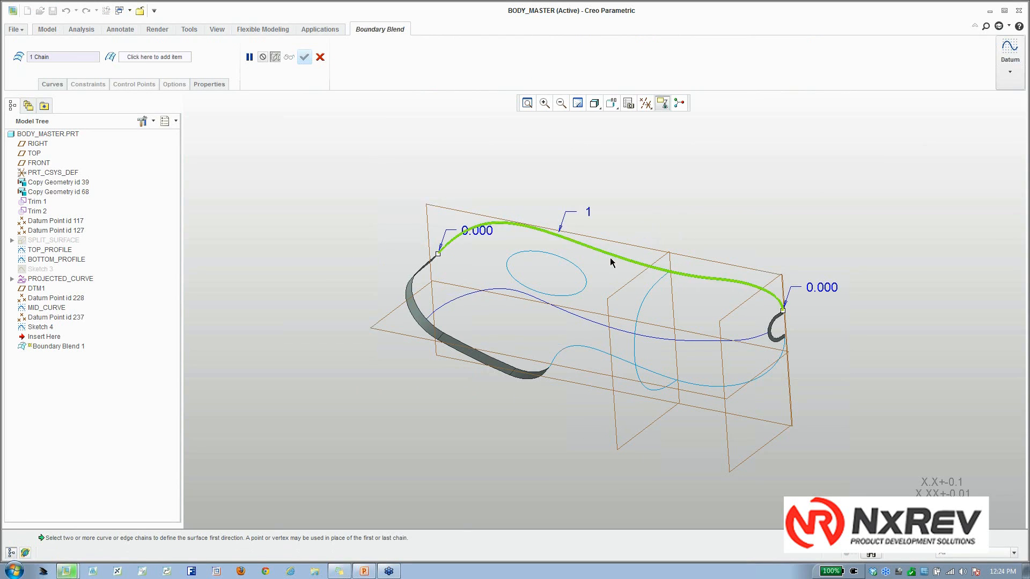
pyautogui.click(583, 322)
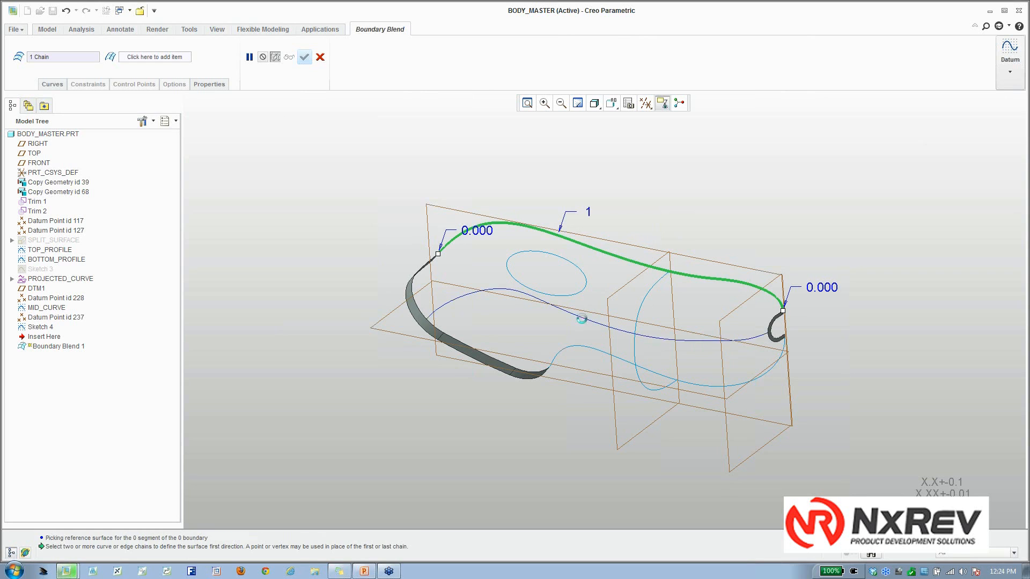
pyautogui.keyDown('ctrl'); pyautogui.click(593, 350); pyautogui.keyUp('ctrl')
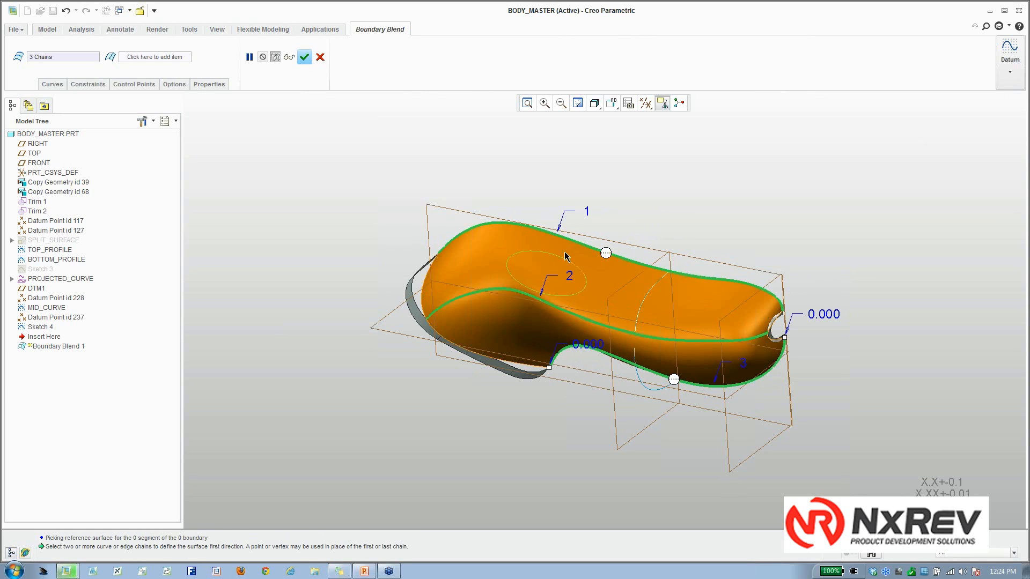
# Switch to second-direction curves and pick the complete edge chain of the strip surface around the large open end as the first chain.
pyautogui.moveTo(593, 334); pyautogui.dragTo(577, 316, button='middle')
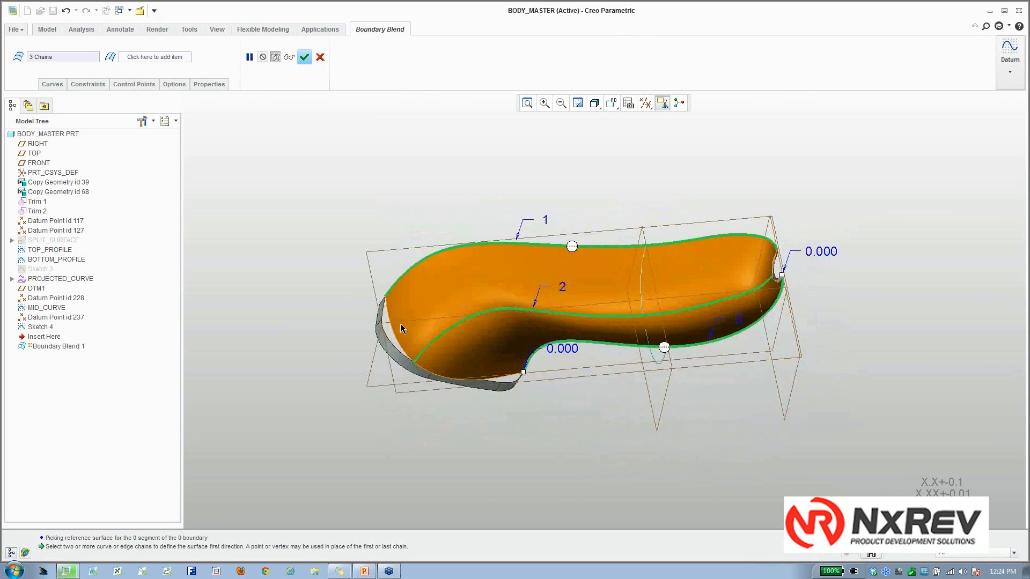
pyautogui.scroll(-3, 390, 333)
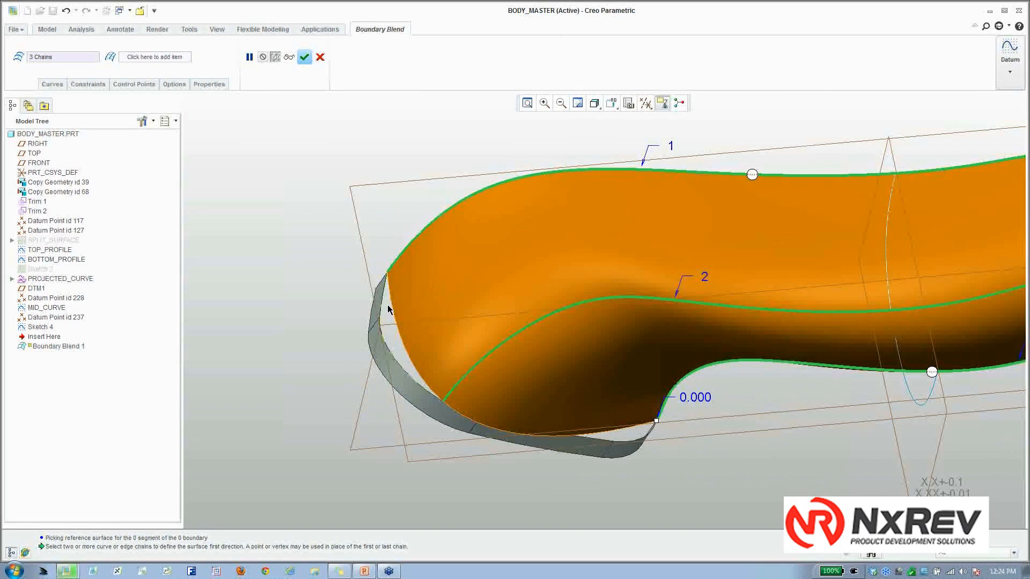
pyautogui.rightClick(309, 204)
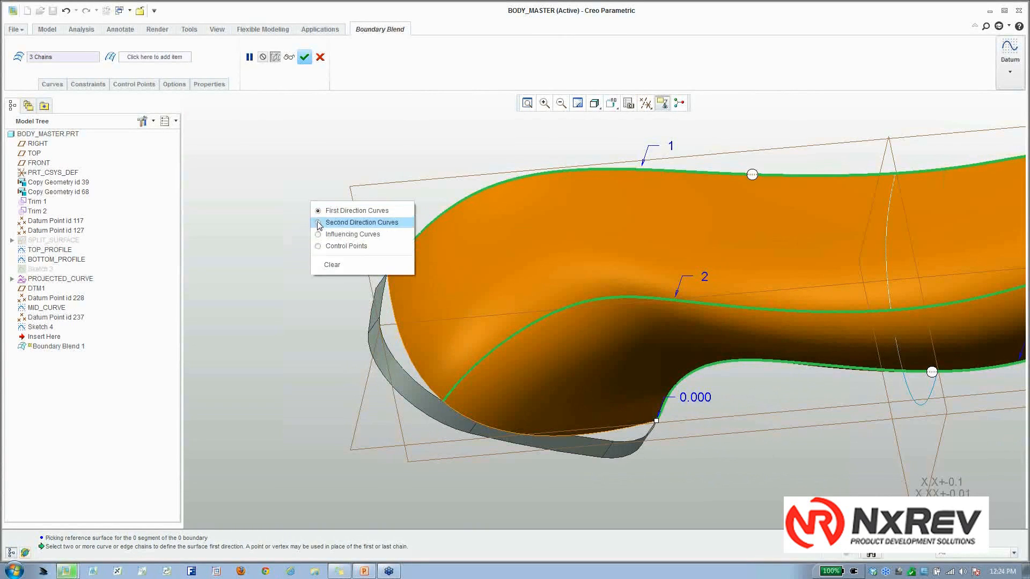
pyautogui.click(321, 221)
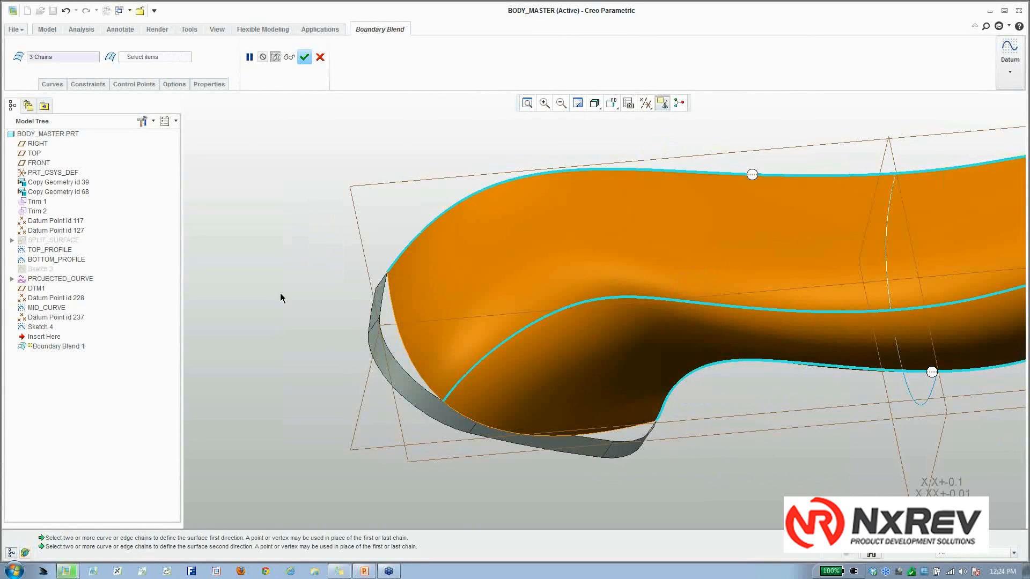
pyautogui.click(383, 304)
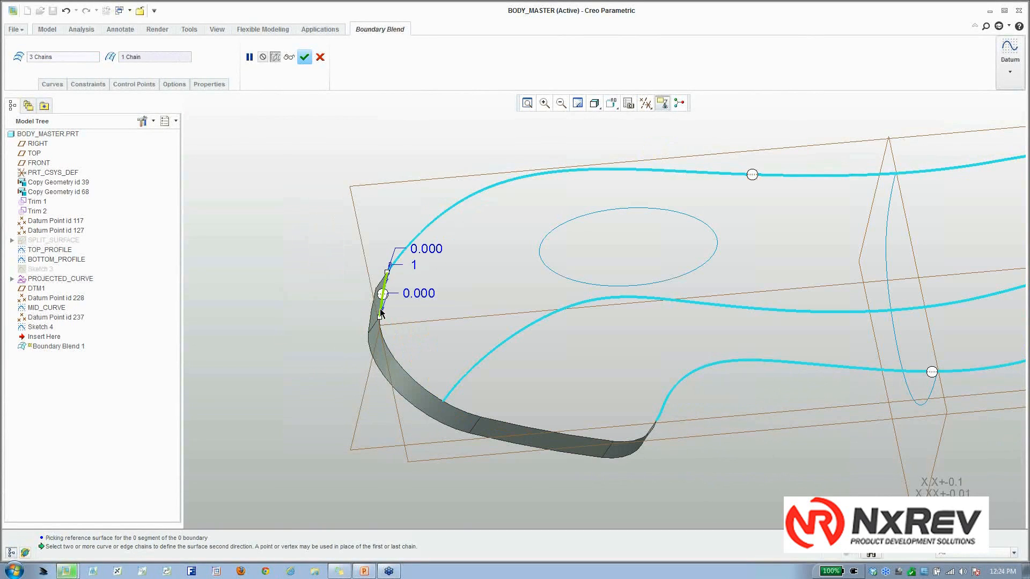
pyautogui.keyDown('shift'); pyautogui.click(656, 435); pyautogui.keyUp('shift')
pyautogui.scroll(2, 675, 431)
pyautogui.keyDown('shift'); pyautogui.moveTo(712, 397); pyautogui.dragTo(542, 392, button='middle'); pyautogui.keyUp('shift')
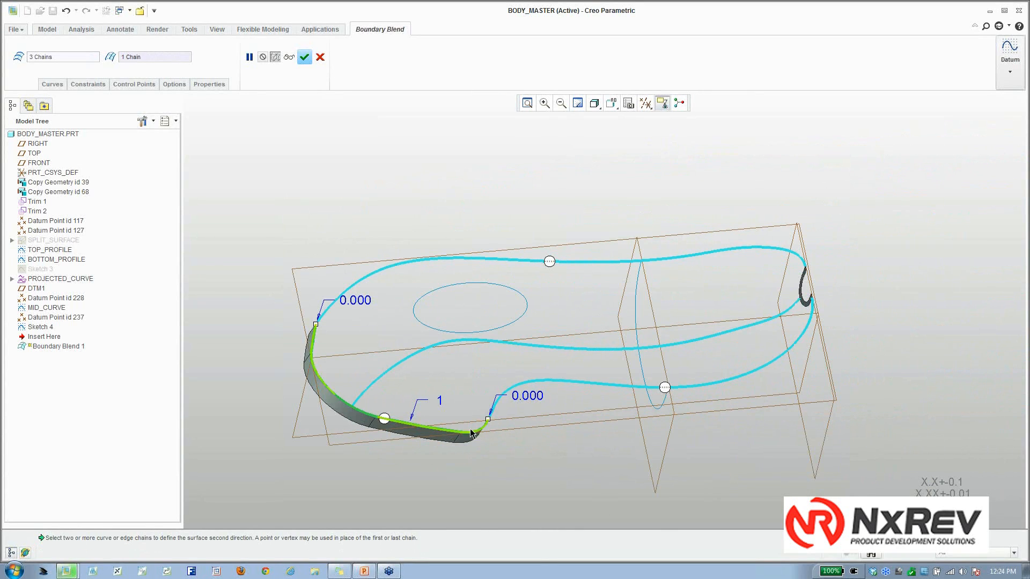
# Add the middle cross-section curve and the full edge chain of the small rounded end's surface as the second and third second-direction chains.
pyautogui.keyDown('ctrl'); pyautogui.click(639, 292); pyautogui.keyUp('ctrl')
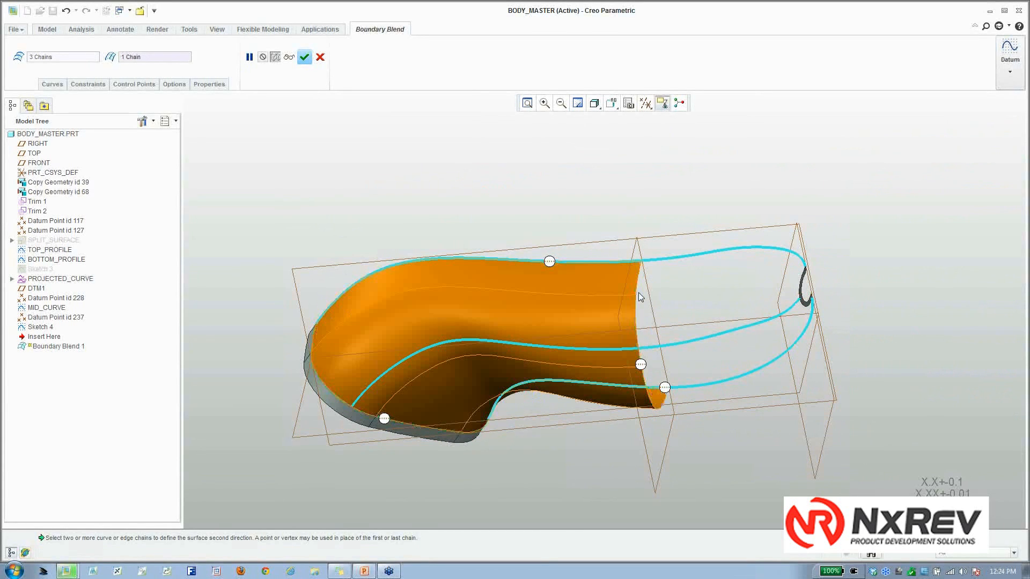
pyautogui.scroll(-4, 808, 271)
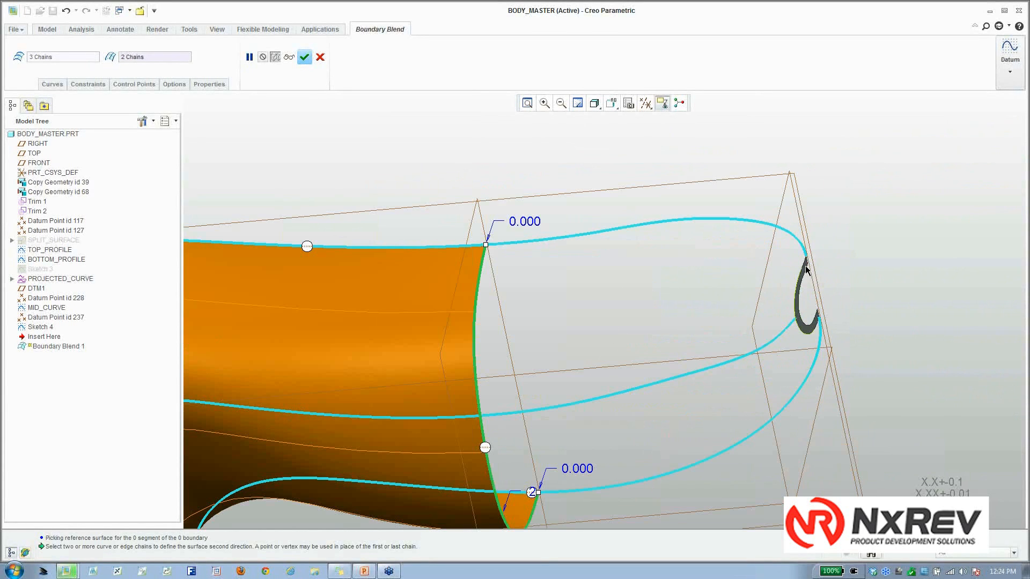
pyautogui.scroll(-3, 806, 266)
pyautogui.scroll(3, 802, 259)
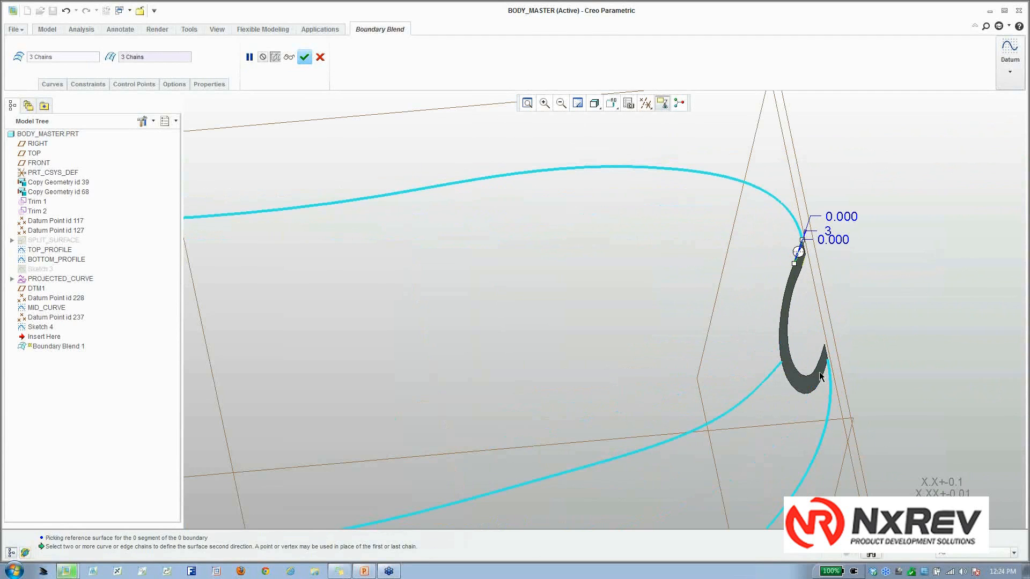
pyautogui.keyDown('ctrl'); pyautogui.click(826, 354); pyautogui.keyUp('ctrl')
pyautogui.scroll(5, 838, 374)
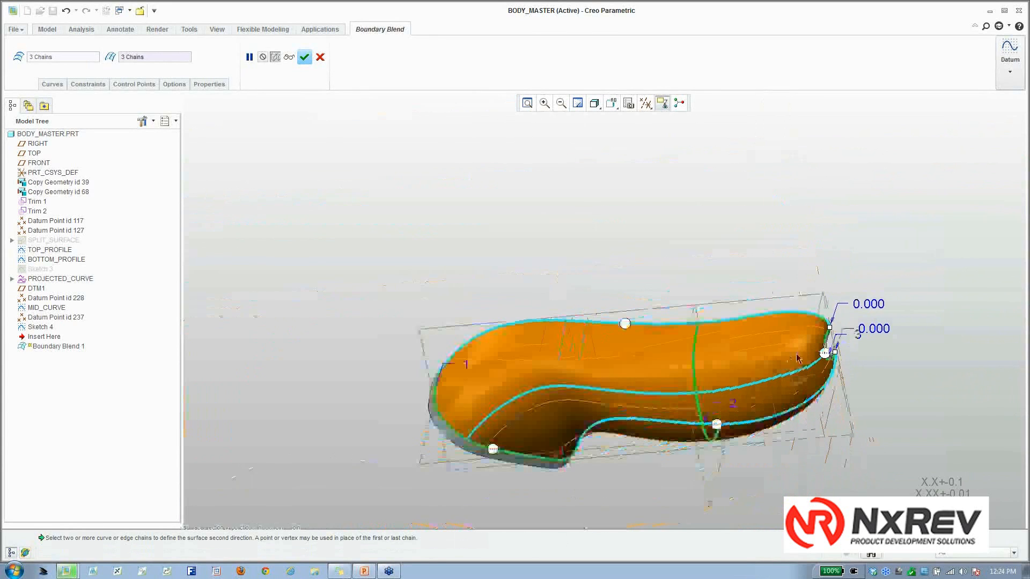
# Set the blend's boundary condition at the large open end to Tangent with the adjoining strip surface.
pyautogui.moveTo(829, 351); pyautogui.dragTo(775, 348, button='middle')
pyautogui.scroll(-2, 477, 394)
pyautogui.scroll(-4, 392, 303)
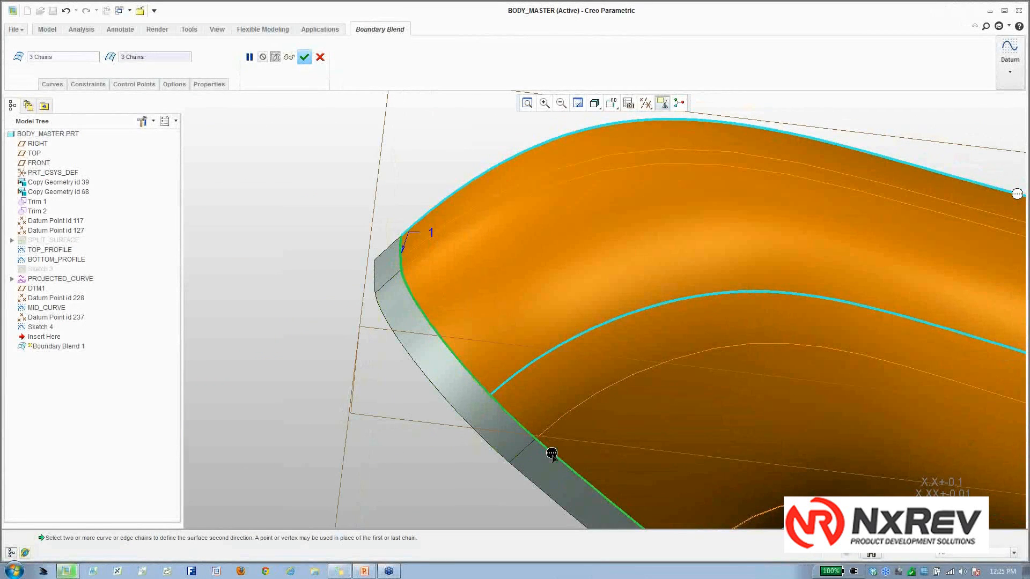
pyautogui.scroll(5, 551, 455)
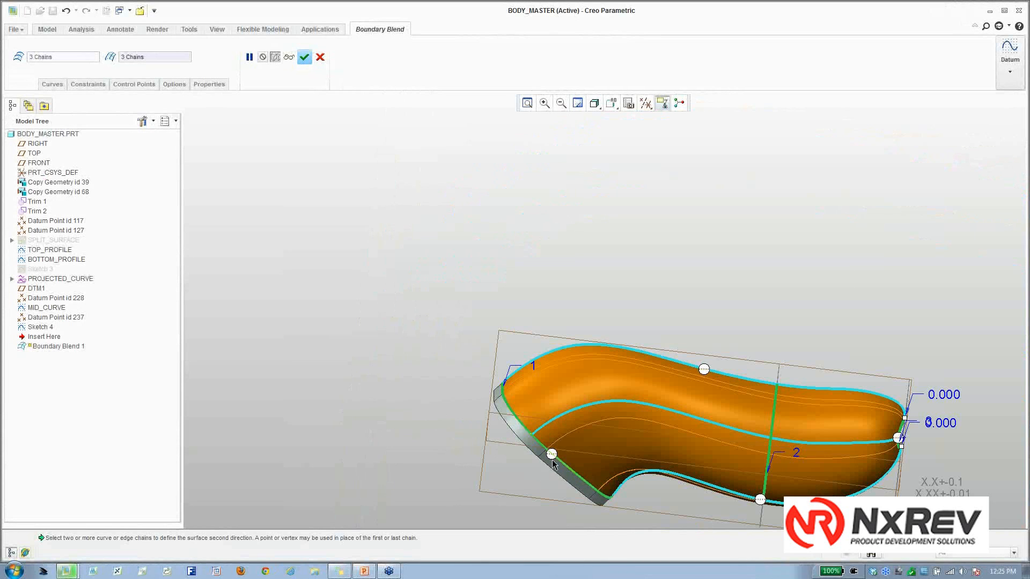
pyautogui.rightClick(552, 455)
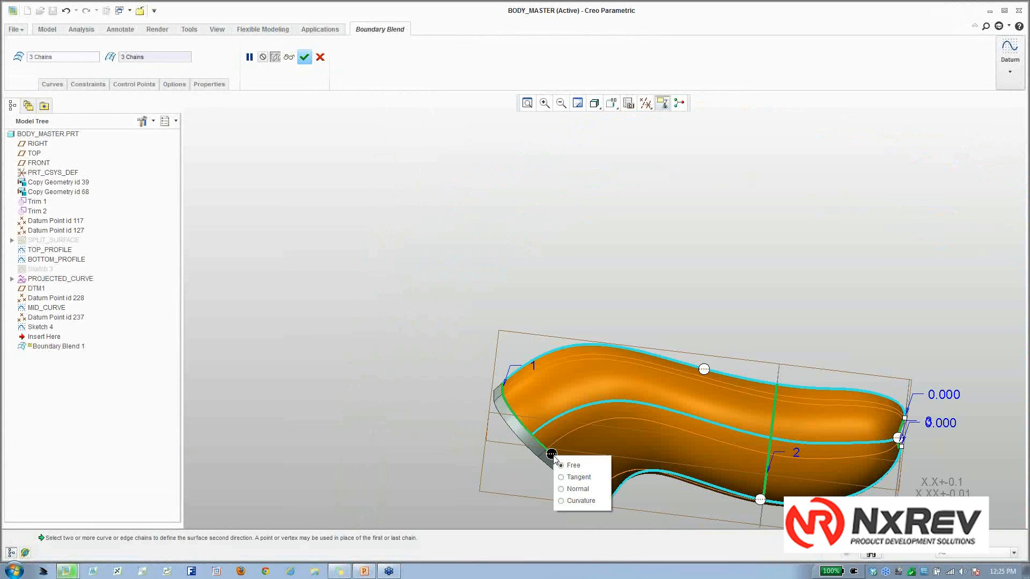
pyautogui.click(558, 478)
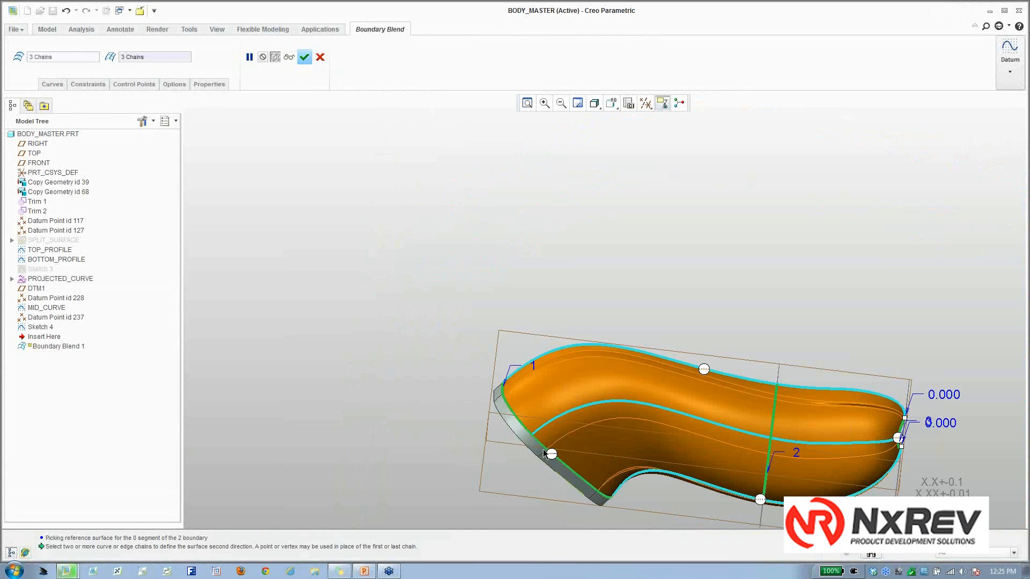
pyautogui.scroll(-5, 518, 432)
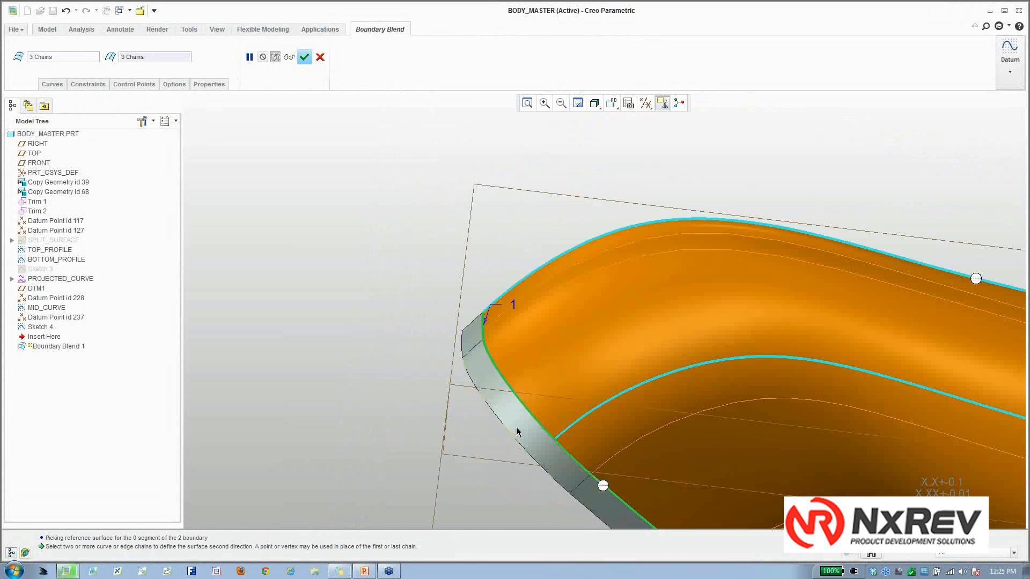
pyautogui.moveTo(517, 426)
pyautogui.mouseDown(button='middle')
pyautogui.moveTo(591, 372)
pyautogui.moveTo(522, 431)
pyautogui.moveTo(534, 417)
pyautogui.mouseUp(button='middle')
pyautogui.scroll(3, 599, 419)
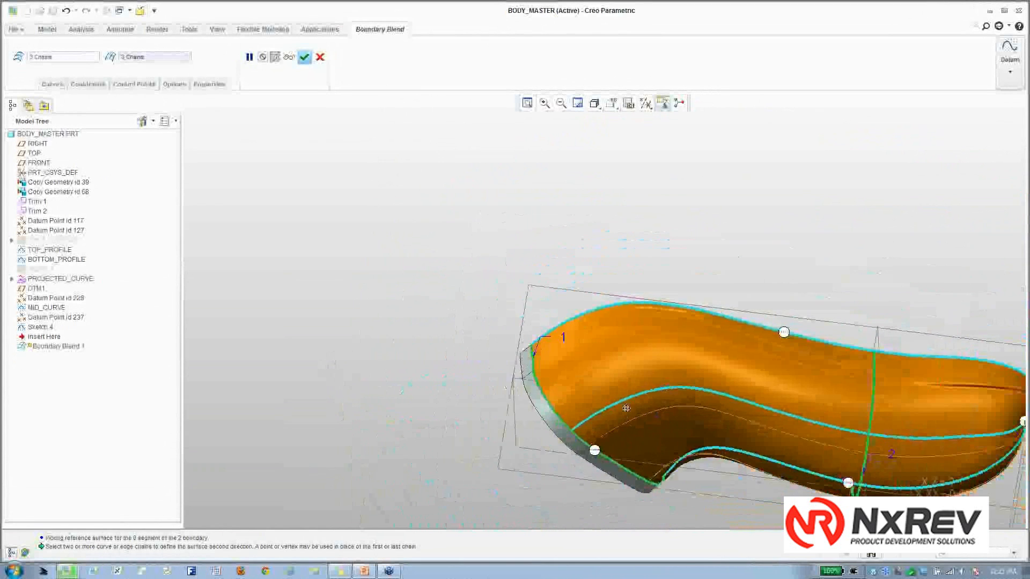
# Set the blend's boundary condition at the small cutout end to Tangent.
pyautogui.keyDown('shift'); pyautogui.moveTo(1001, 459); pyautogui.dragTo(857, 370, button='middle'); pyautogui.keyUp('shift')
pyautogui.scroll(-3, 784, 372)
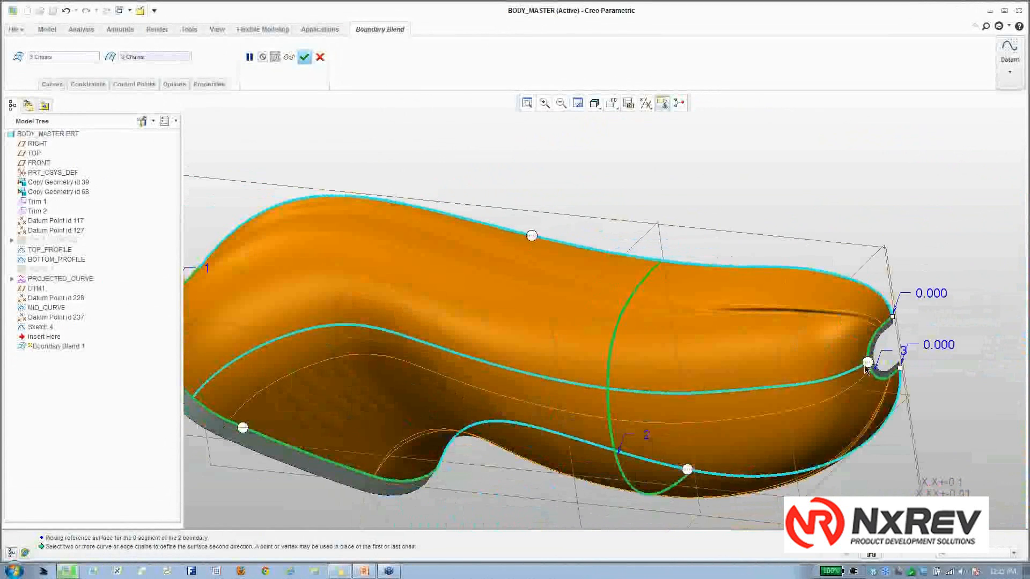
pyautogui.rightClick(867, 362)
pyautogui.click(892, 382)
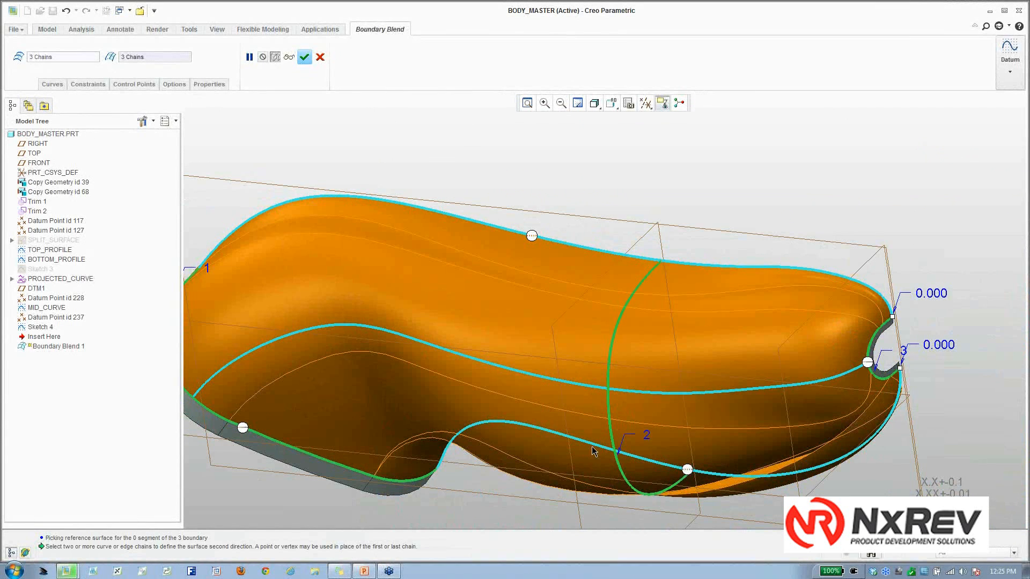
# Set the boundary conditions along the top profile and bottom profile chains to Normal.
pyautogui.scroll(3, 594, 452)
pyautogui.moveTo(593, 452); pyautogui.dragTo(528, 407, button='middle')
pyautogui.moveTo(466, 381); pyautogui.dragTo(467, 273, button='middle')
pyautogui.scroll(-2, 455, 340)
pyautogui.scroll(-2, 468, 271)
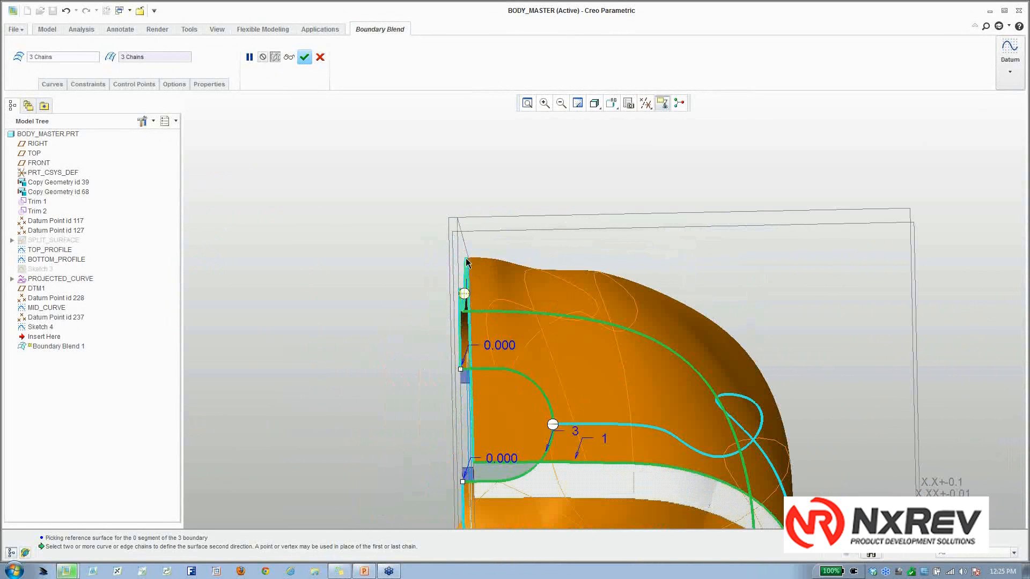
pyautogui.moveTo(525, 288); pyautogui.dragTo(502, 301, button='middle')
pyautogui.scroll(-2, 501, 303)
pyautogui.scroll(2, 502, 302)
pyautogui.rightClick(610, 227)
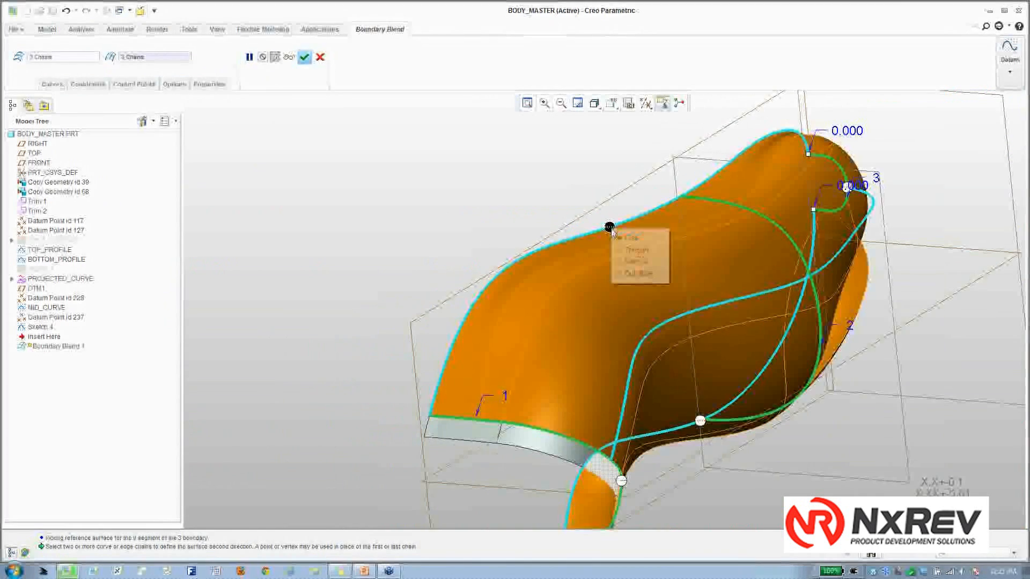
pyautogui.click(628, 261)
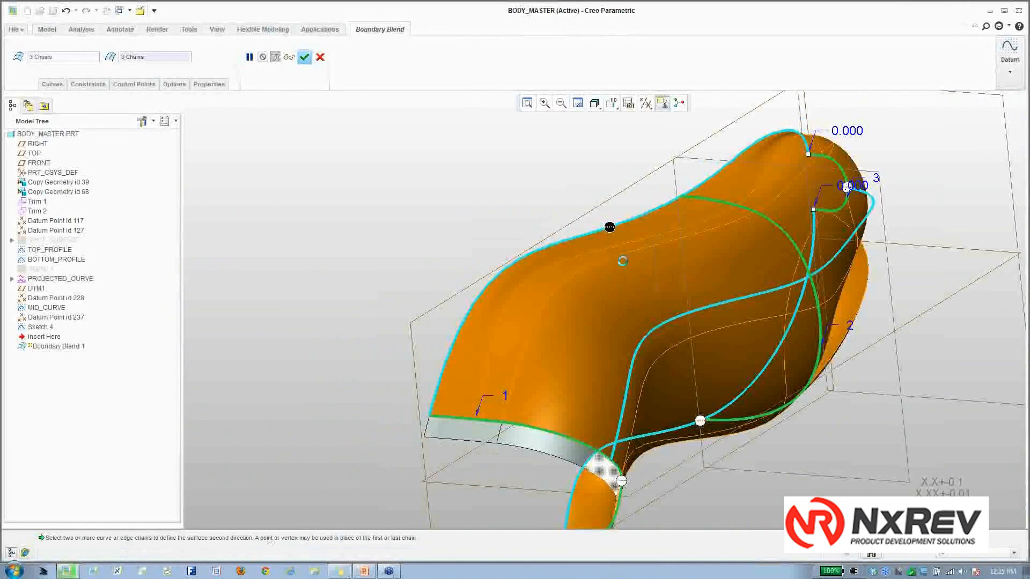
pyautogui.rightClick(701, 422)
pyautogui.click(720, 456)
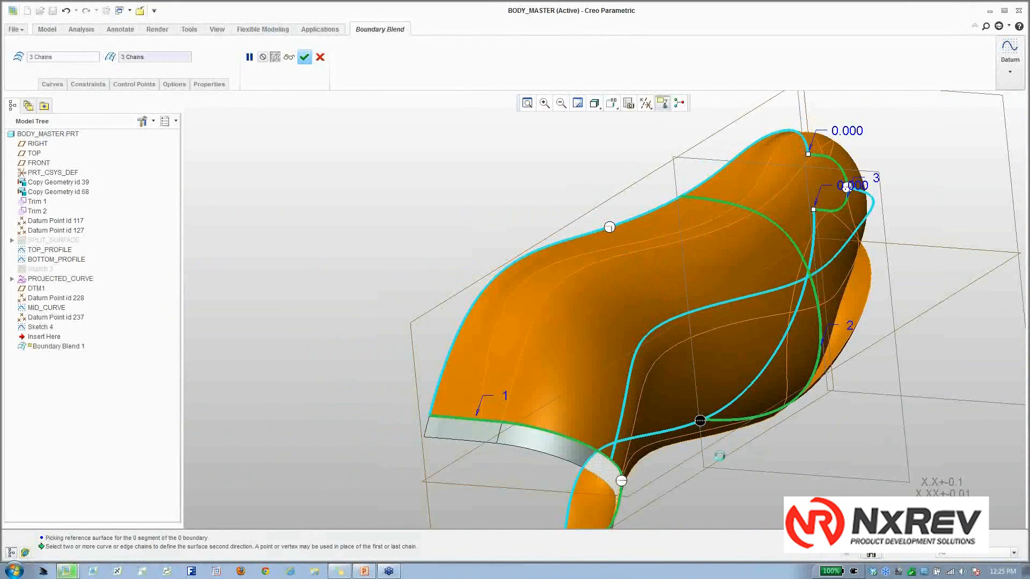
# Complete the boundary blend and hide the datum planes.
pyautogui.moveTo(721, 455); pyautogui.dragTo(434, 226, button='middle')
pyautogui.click(306, 58)
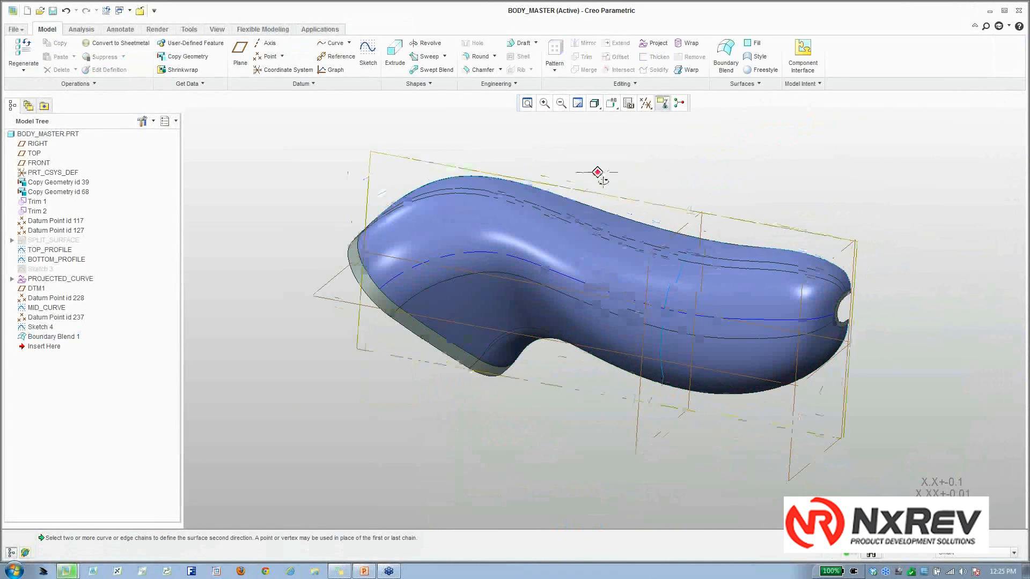
pyautogui.moveTo(600, 173); pyautogui.dragTo(613, 151, button='middle')
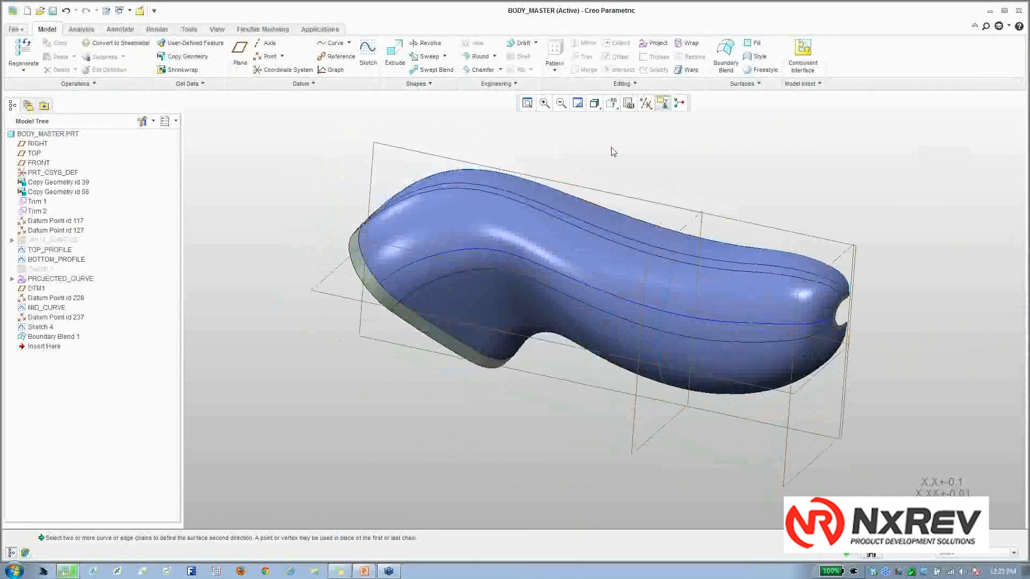
pyautogui.click(648, 107)
pyautogui.click(670, 179)
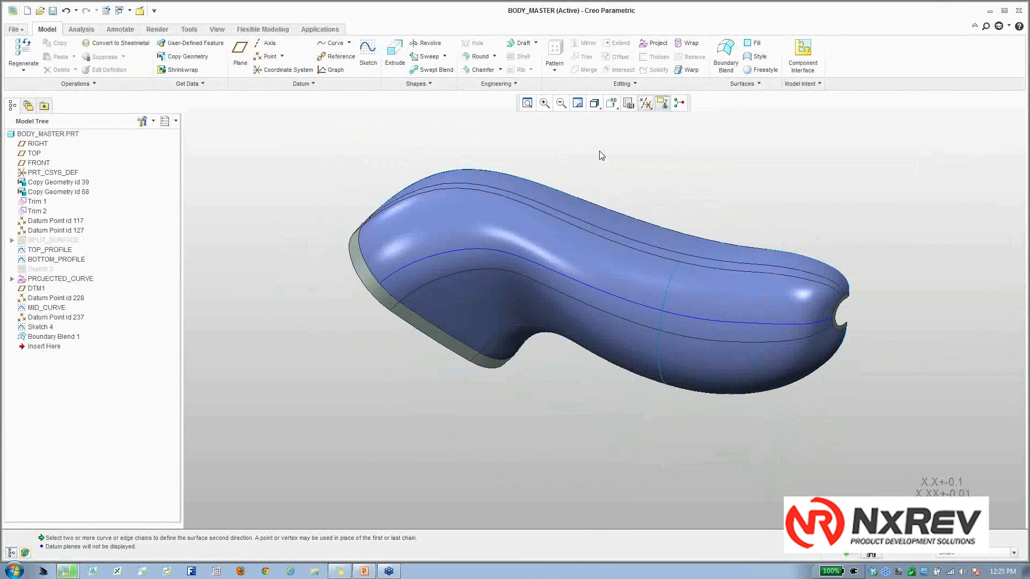
# Run a Curvature analysis on the blend surface, adjusting the plot scale and setting the quality to 0.00 to examine the curvature combs.
pyautogui.click(81, 29)
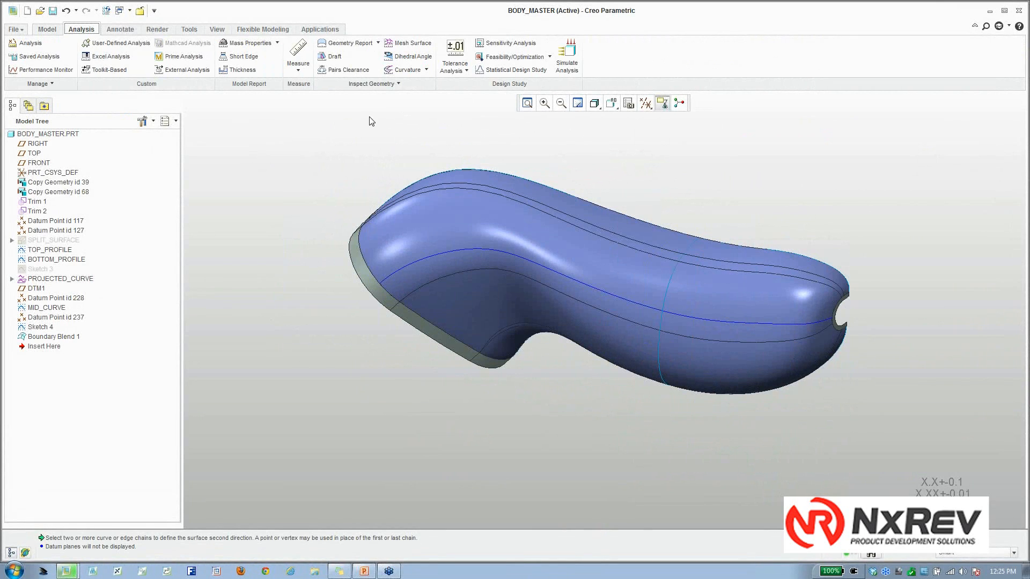
pyautogui.click(404, 72)
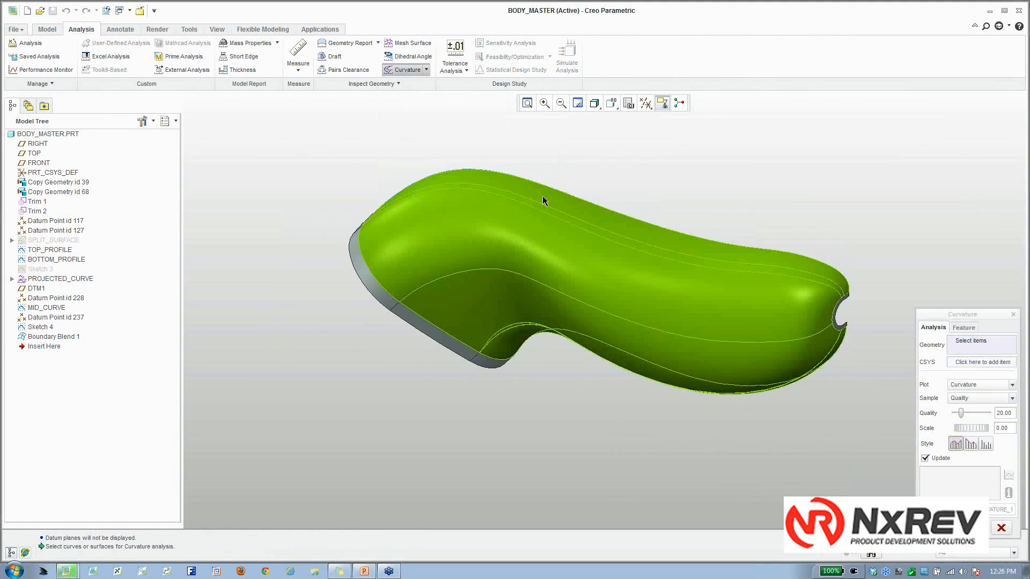
pyautogui.click(542, 196)
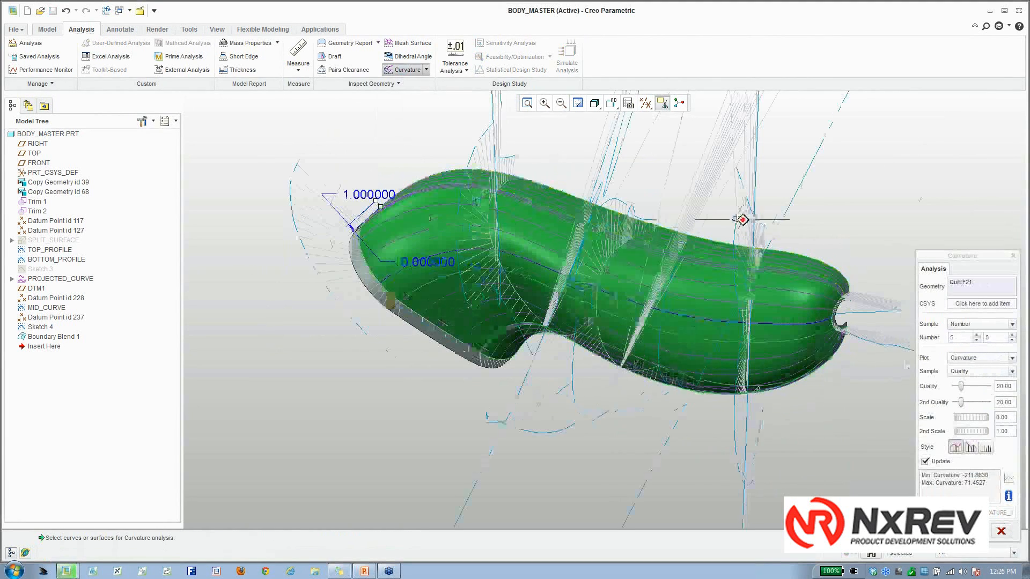
pyautogui.moveTo(735, 219)
pyautogui.mouseDown(button='middle')
pyautogui.moveTo(715, 214)
pyautogui.moveTo(736, 213)
pyautogui.moveTo(740, 200)
pyautogui.mouseUp(button='middle')
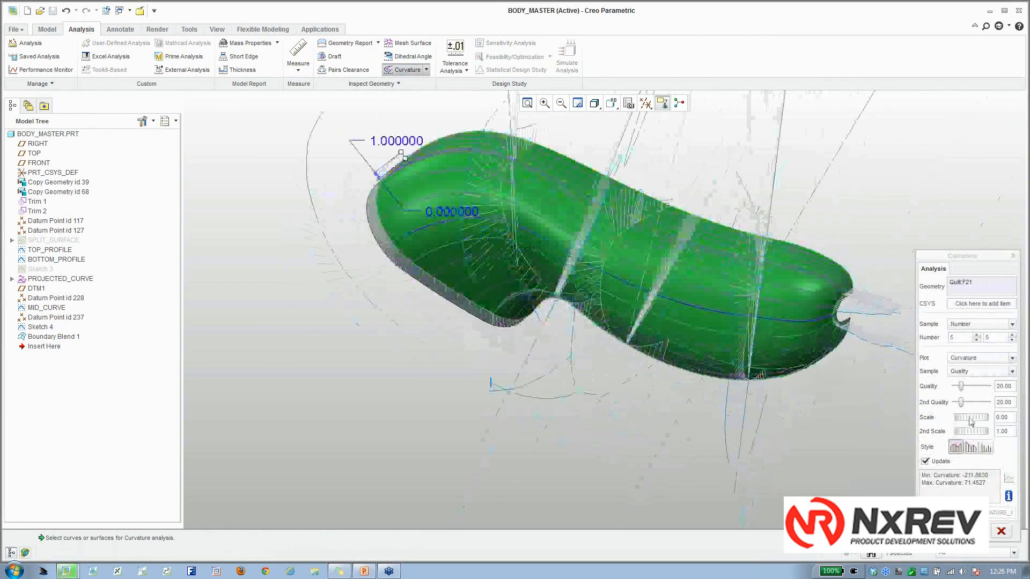
pyautogui.moveTo(970, 421)
pyautogui.mouseDown()
pyautogui.moveTo(993, 422)
pyautogui.moveTo(963, 425)
pyautogui.mouseUp()
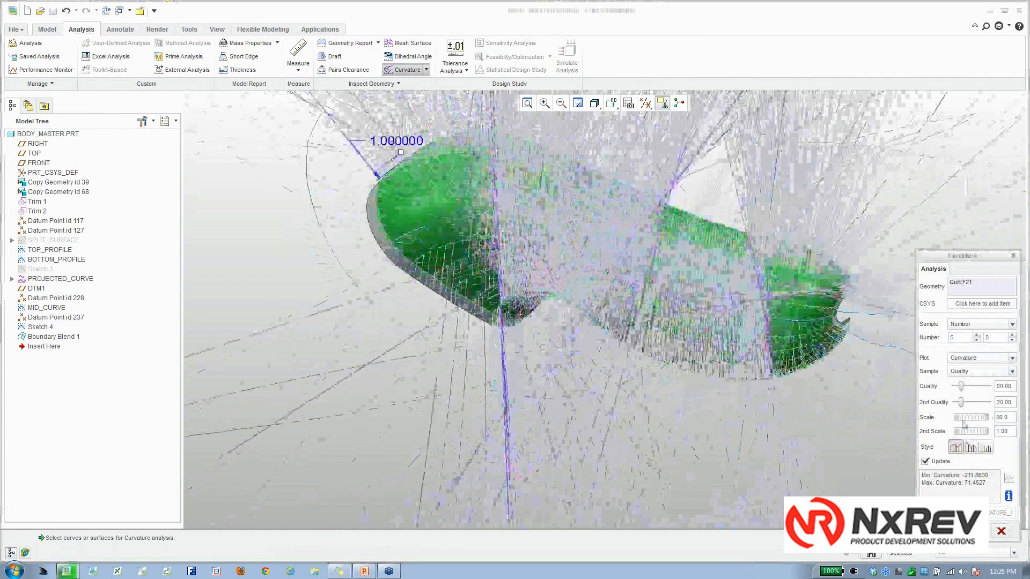
pyautogui.moveTo(960, 386)
pyautogui.mouseDown()
pyautogui.moveTo(973, 387)
pyautogui.moveTo(954, 388)
pyautogui.mouseUp()
pyautogui.moveTo(846, 311); pyautogui.dragTo(766, 206, button='middle')
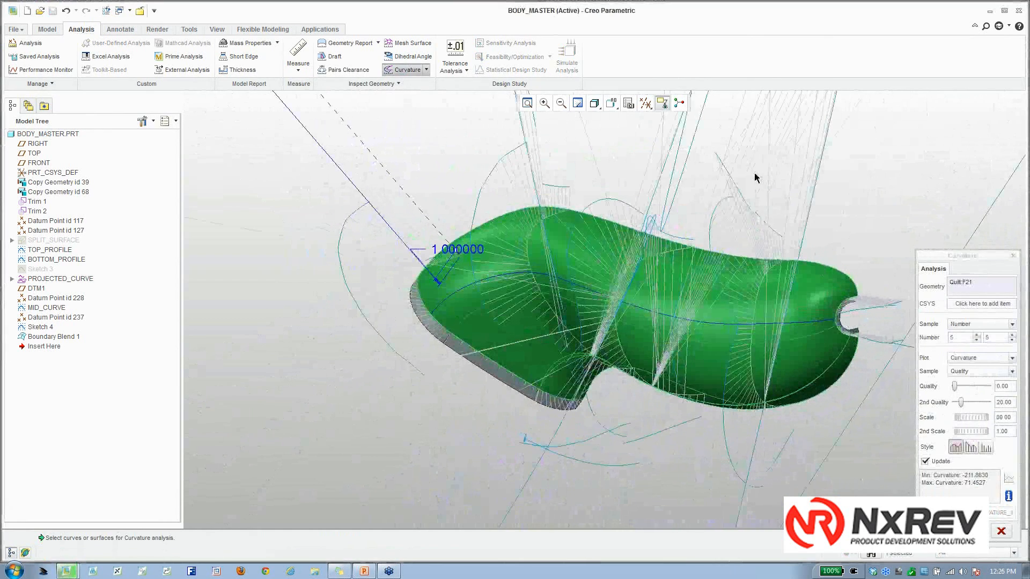
pyautogui.scroll(-3, 708, 167)
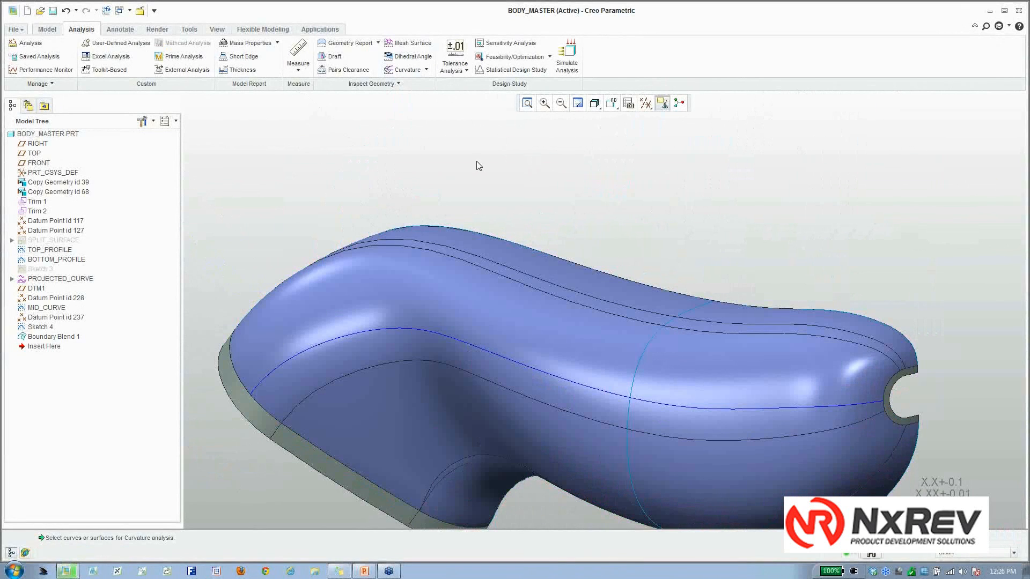
# Run a Reflection analysis on the blend surface to examine its stripe flow.
pyautogui.click(389, 85)
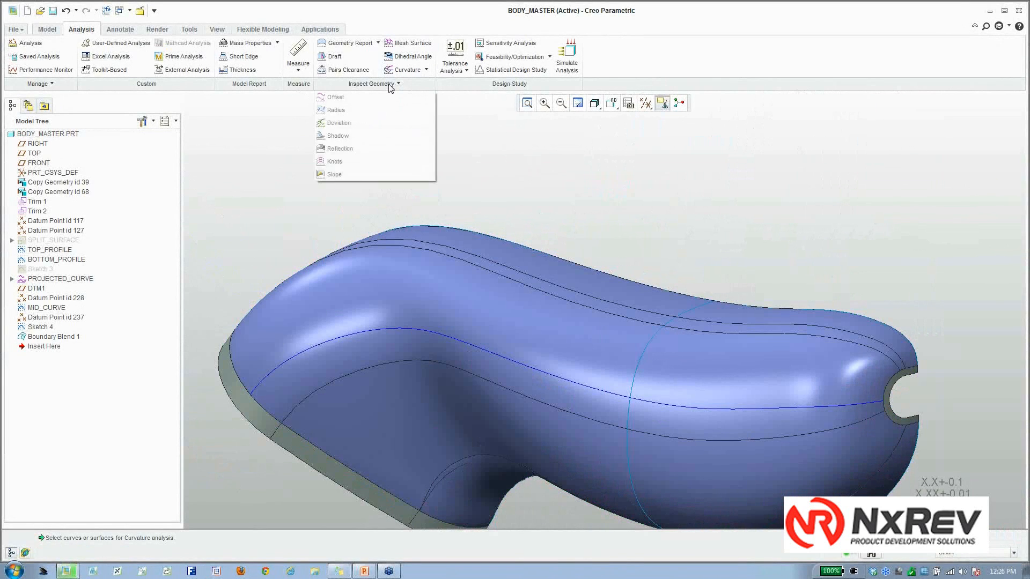
pyautogui.click(351, 136)
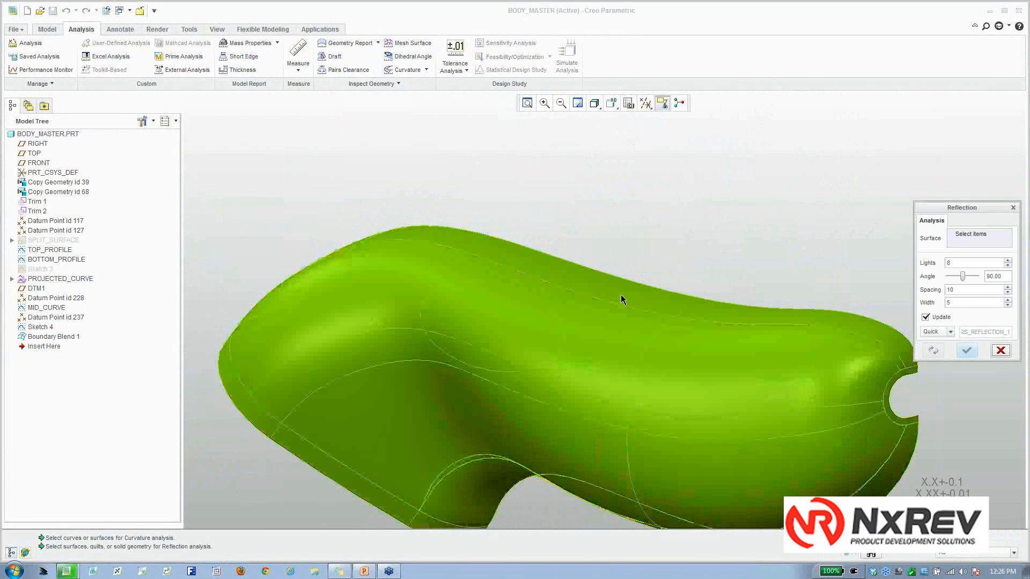
pyautogui.click(615, 299)
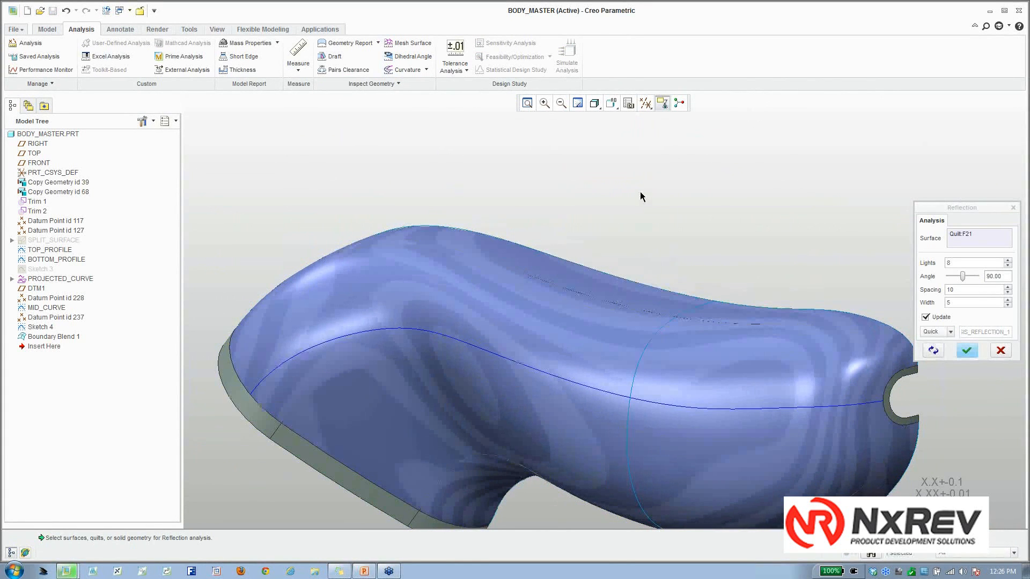
# Examine the reflection stripes across the handle surface from several angles and close the Reflection analysis.
pyautogui.scroll(2, 642, 197)
pyautogui.moveTo(643, 197); pyautogui.dragTo(632, 190, button='middle')
pyautogui.scroll(2, 632, 190)
pyautogui.scroll(-3, 460, 107)
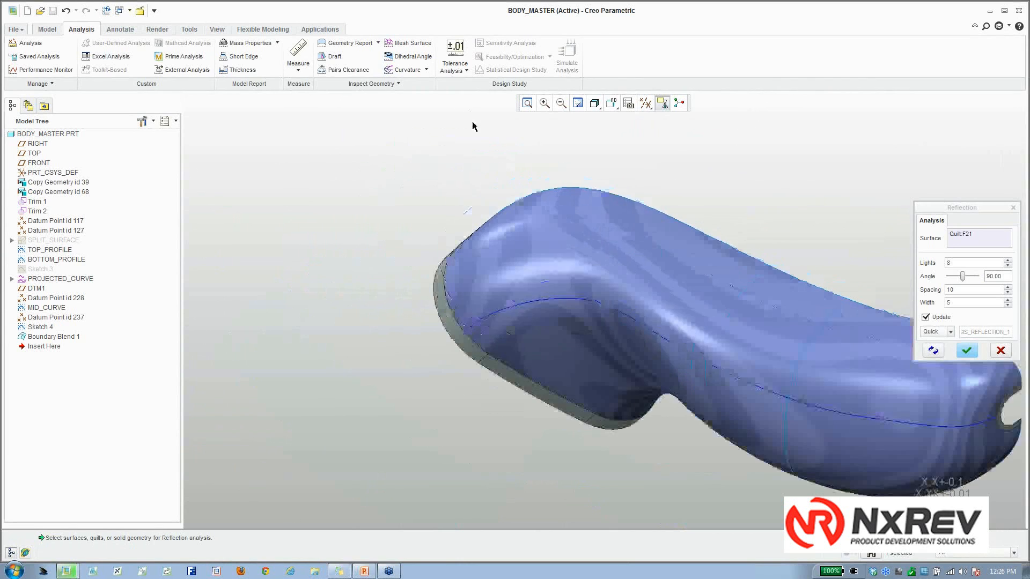
pyautogui.scroll(-2, 472, 122)
pyautogui.moveTo(515, 202); pyautogui.dragTo(514, 161, button='middle')
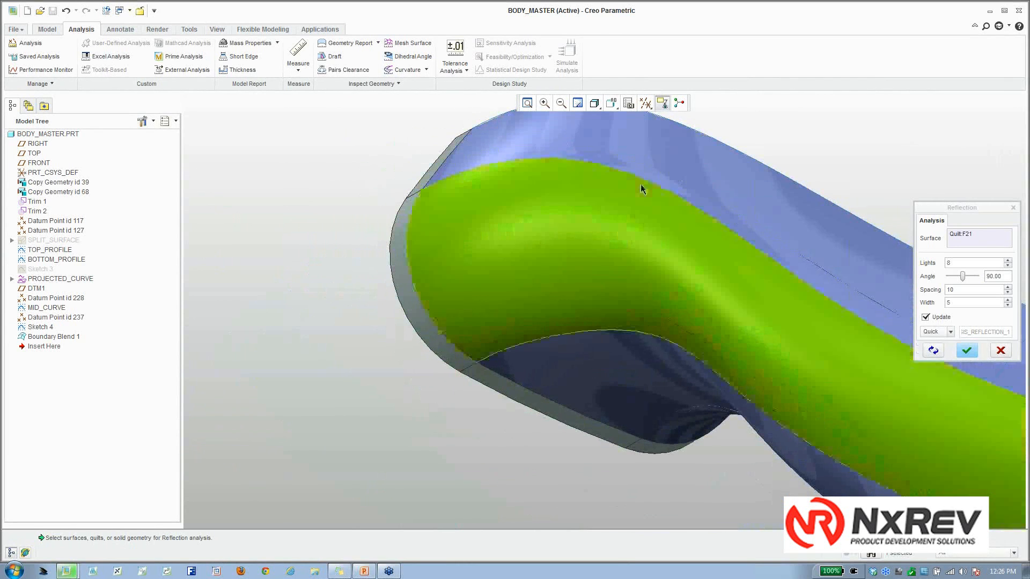
pyautogui.moveTo(641, 185)
pyautogui.mouseDown(button='middle')
pyautogui.moveTo(598, 271)
pyautogui.moveTo(579, 224)
pyautogui.moveTo(600, 236)
pyautogui.moveTo(327, 209)
pyautogui.moveTo(372, 204)
pyautogui.moveTo(562, 252)
pyautogui.mouseUp(button='middle')
pyautogui.click(1006, 352)
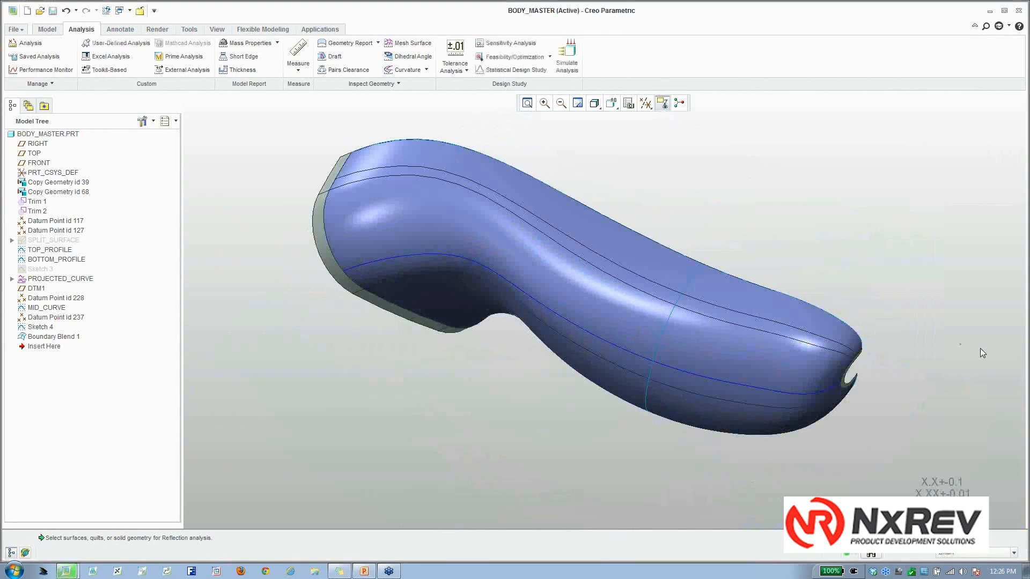
# Reopen the definition of Boundary Blend 1 for editing.
pyautogui.keyDown('shift'); pyautogui.moveTo(796, 259); pyautogui.dragTo(846, 300, button='middle'); pyautogui.keyUp('shift')
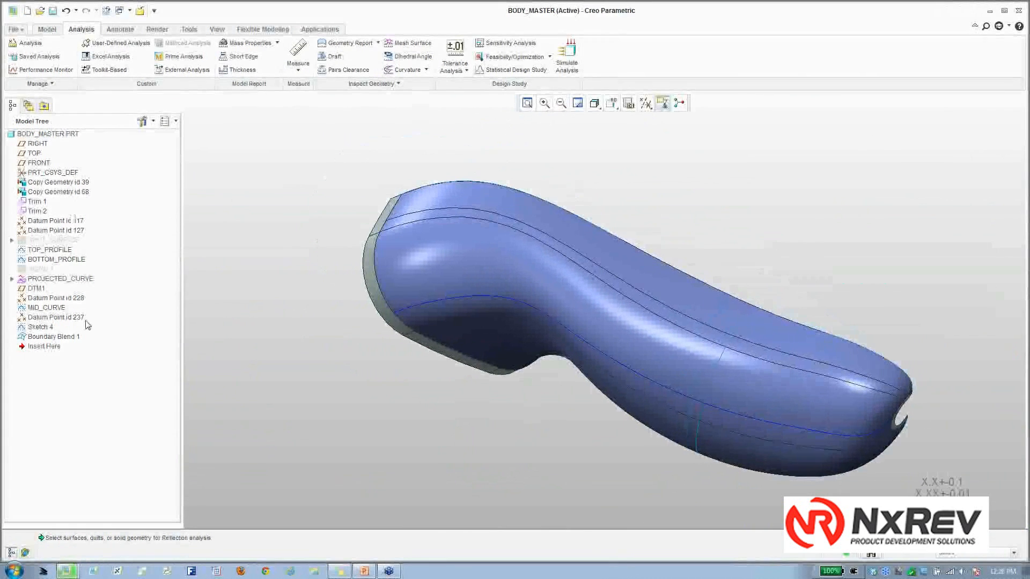
pyautogui.click(62, 337)
pyautogui.rightClick(62, 337)
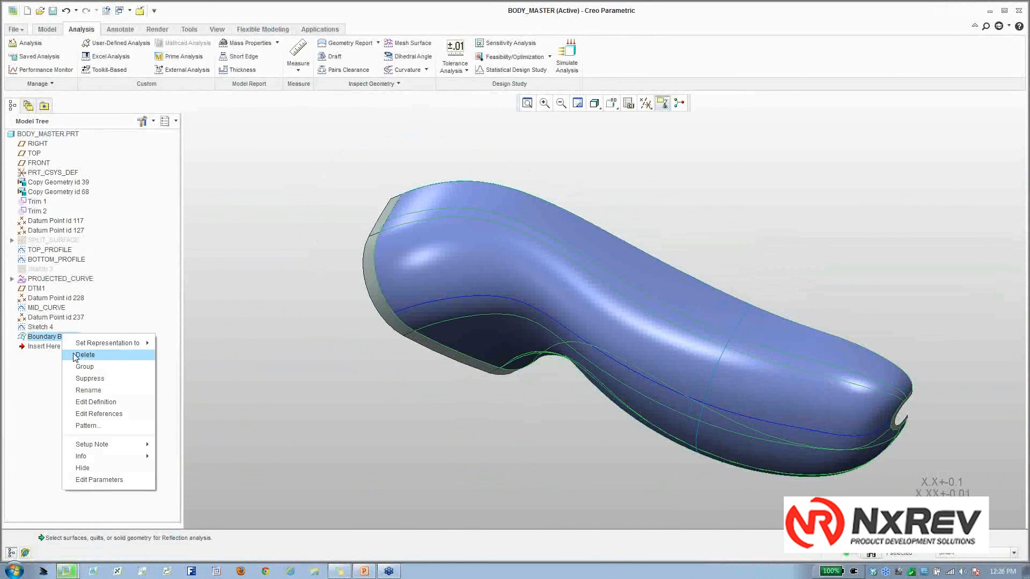
pyautogui.click(86, 390)
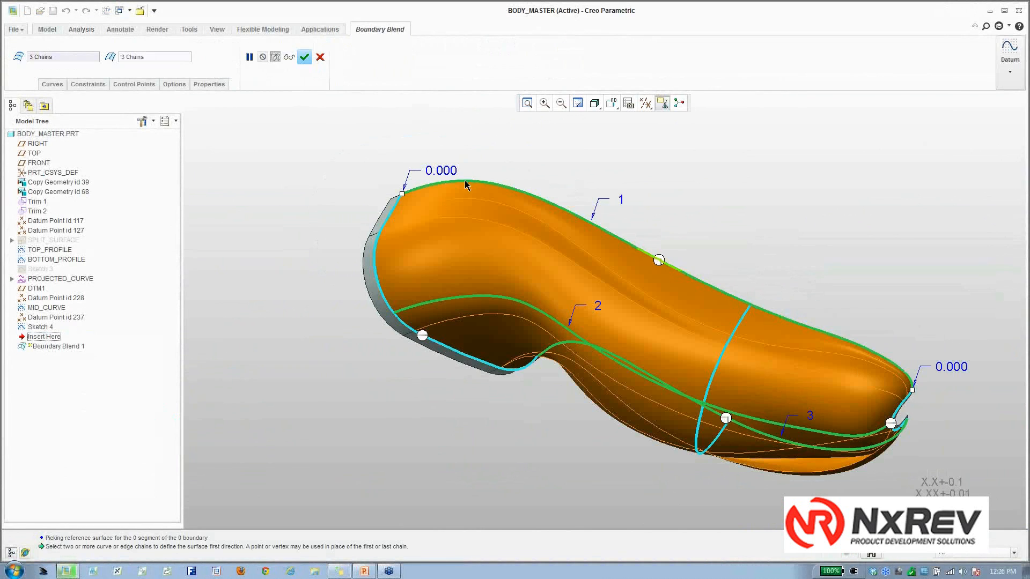
pyautogui.moveTo(483, 200)
pyautogui.mouseDown(button='middle')
pyautogui.moveTo(524, 171)
pyautogui.moveTo(543, 200)
pyautogui.mouseUp(button='middle')
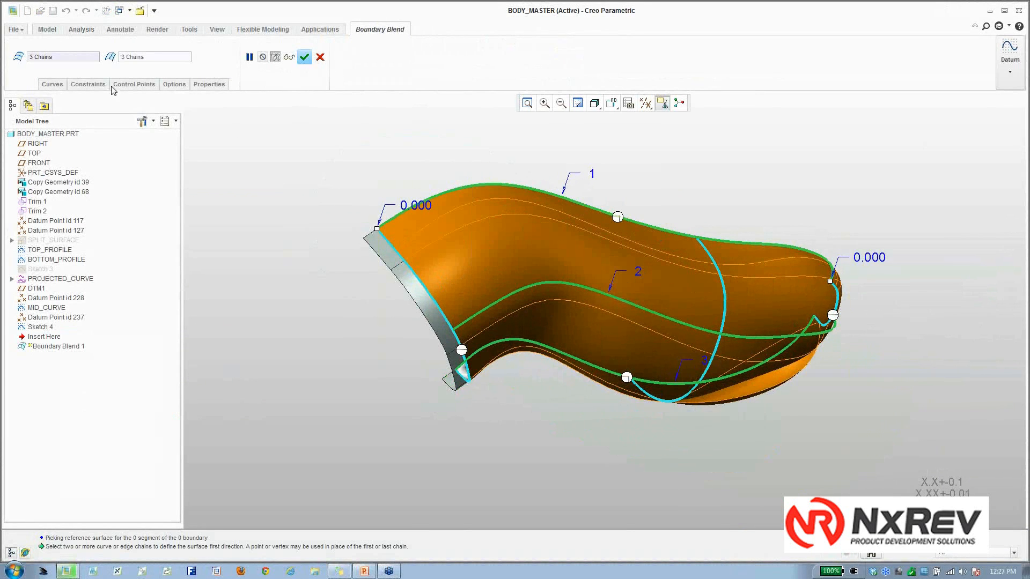
# Start a control point set in the second direction, picking the upper vertex on the head-end edge chain as its first point.
pyautogui.click(131, 84)
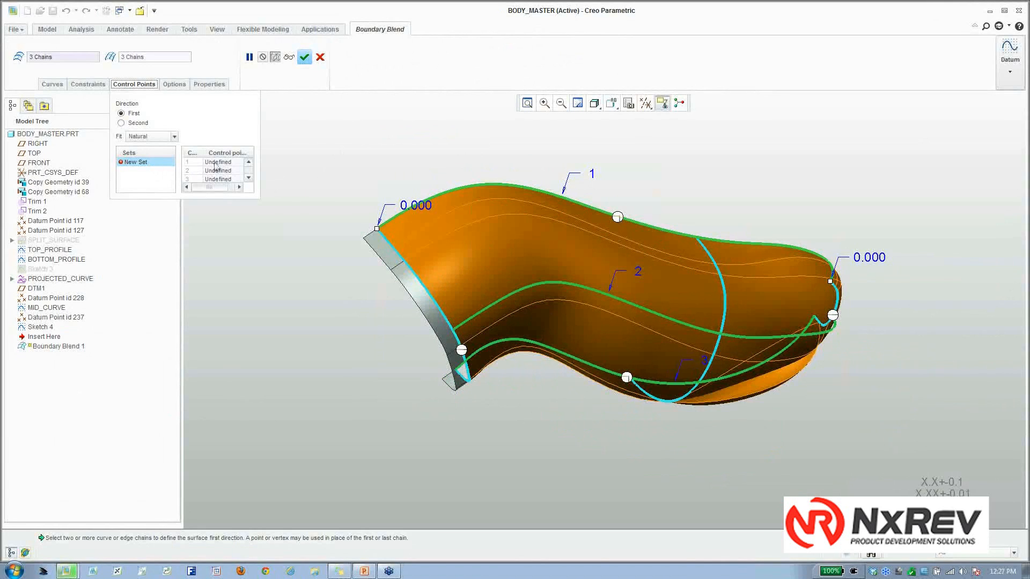
pyautogui.click(135, 124)
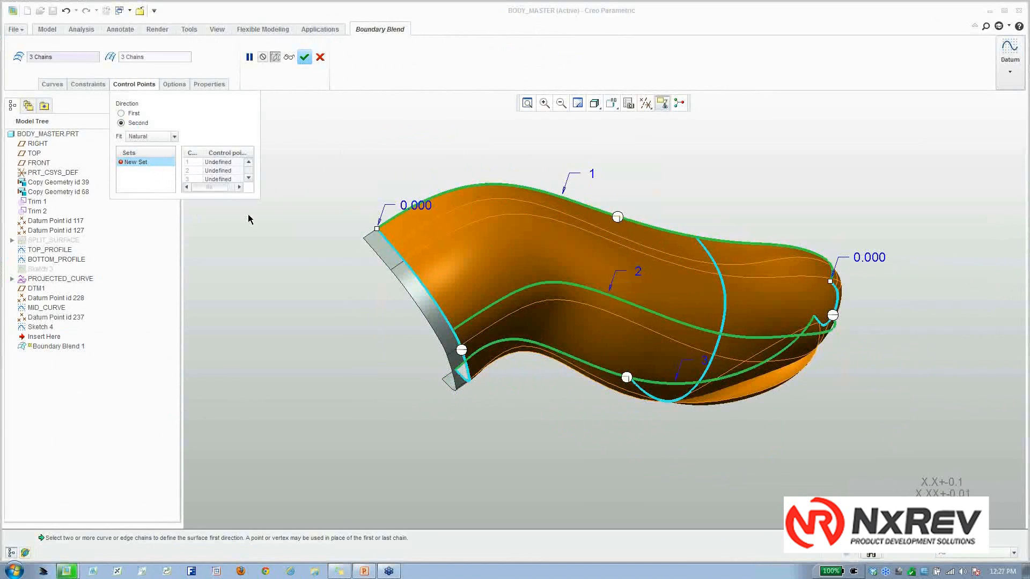
pyautogui.click(208, 162)
pyautogui.scroll(-2, 426, 246)
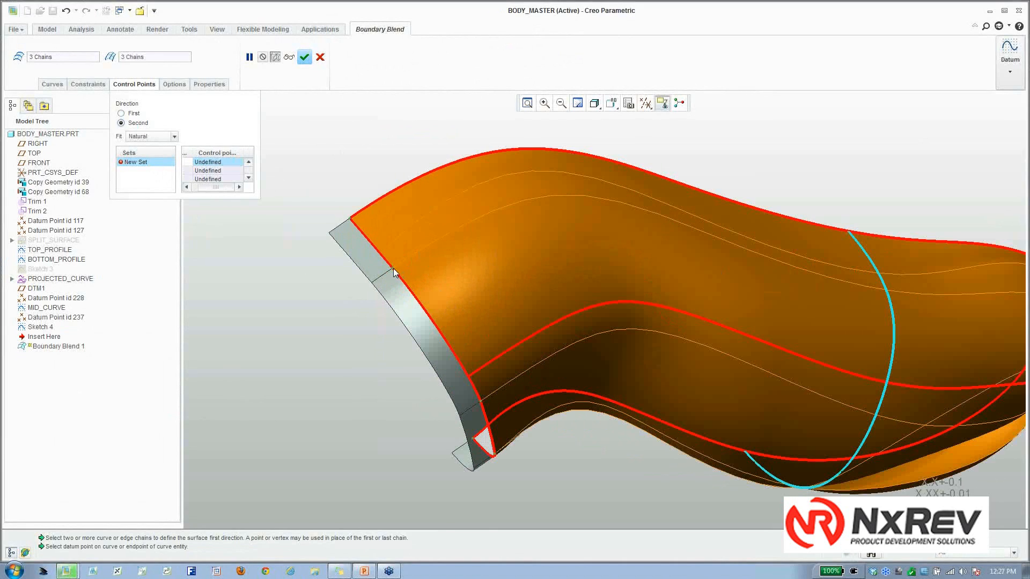
pyautogui.click(392, 268)
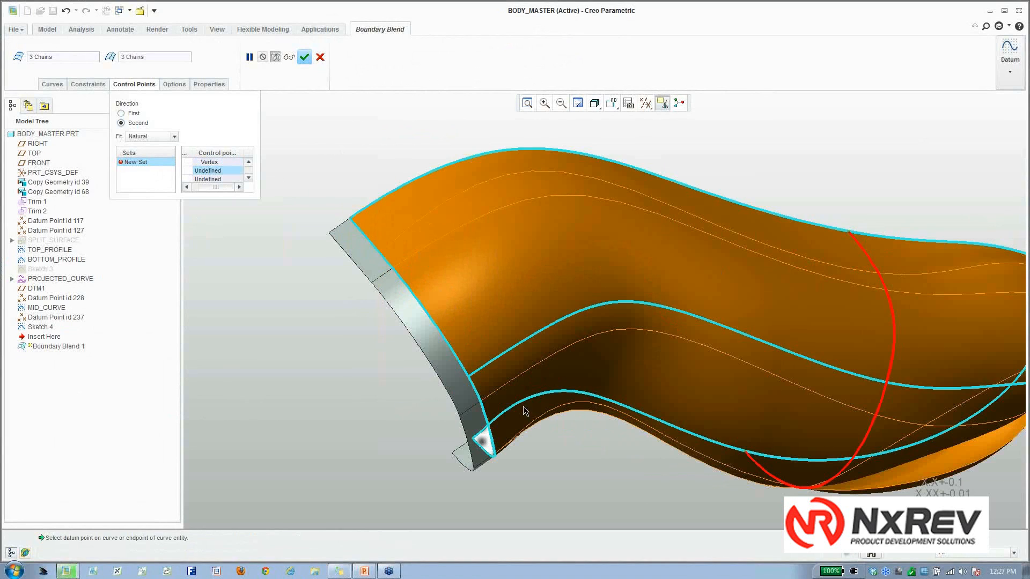
# Display the datum points and pick PNT9 on the middle cross-section curve as the second control point.
pyautogui.click(645, 102)
pyautogui.click(668, 150)
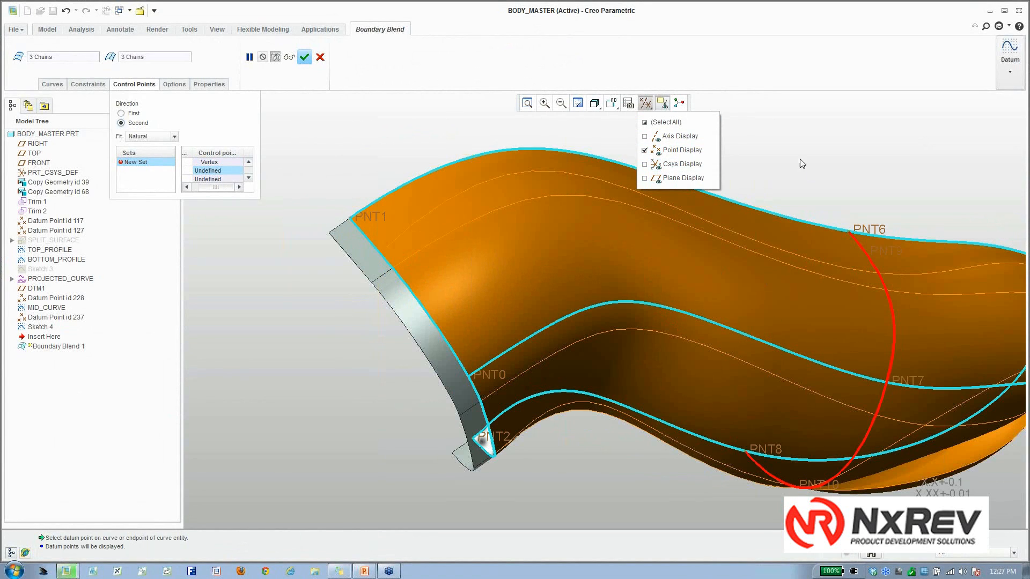
pyautogui.moveTo(854, 237); pyautogui.dragTo(828, 261, button='middle')
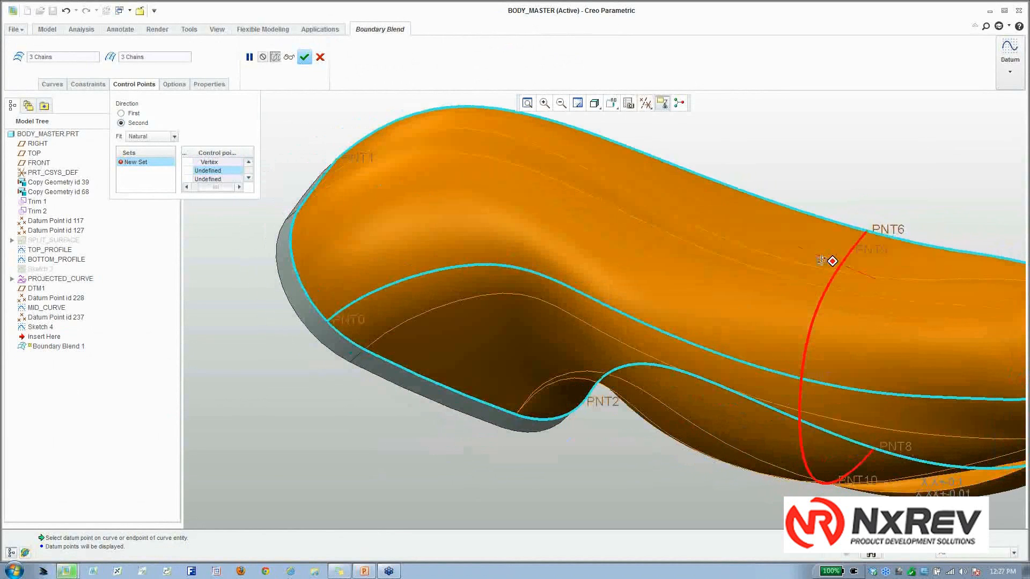
pyautogui.click(803, 362)
pyautogui.click(865, 243)
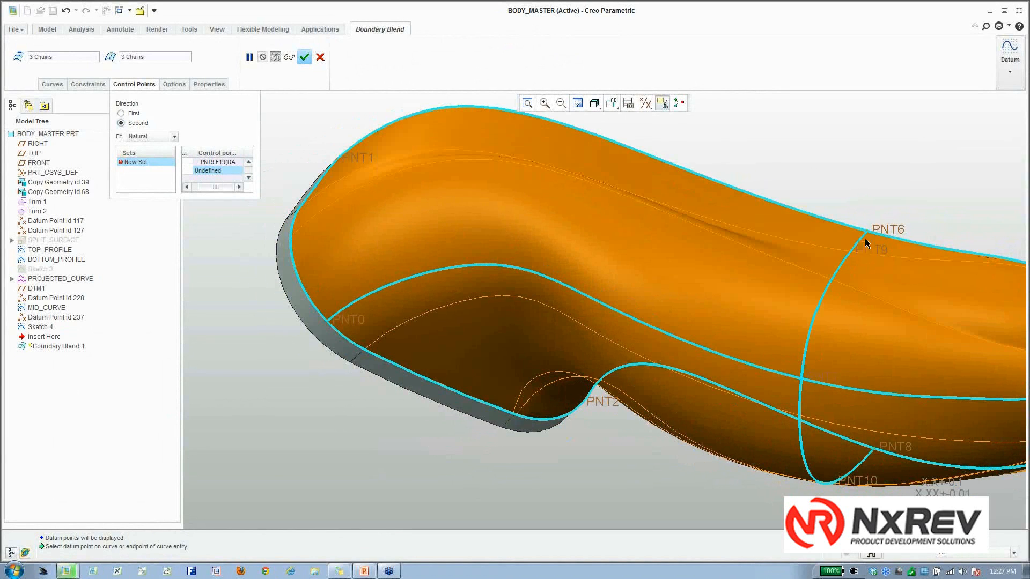
# Pick the corresponding point on the rear notch chain as the third control point and complete the boundary blend's redefinition.
pyautogui.scroll(4, 820, 275)
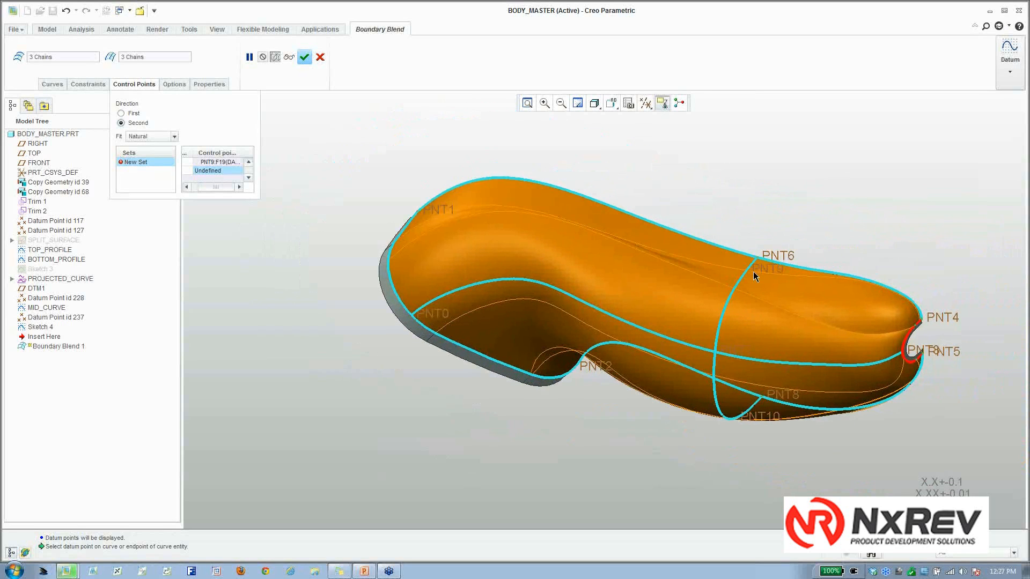
pyautogui.moveTo(745, 272); pyautogui.dragTo(870, 284, button='middle')
pyautogui.scroll(-4, 908, 341)
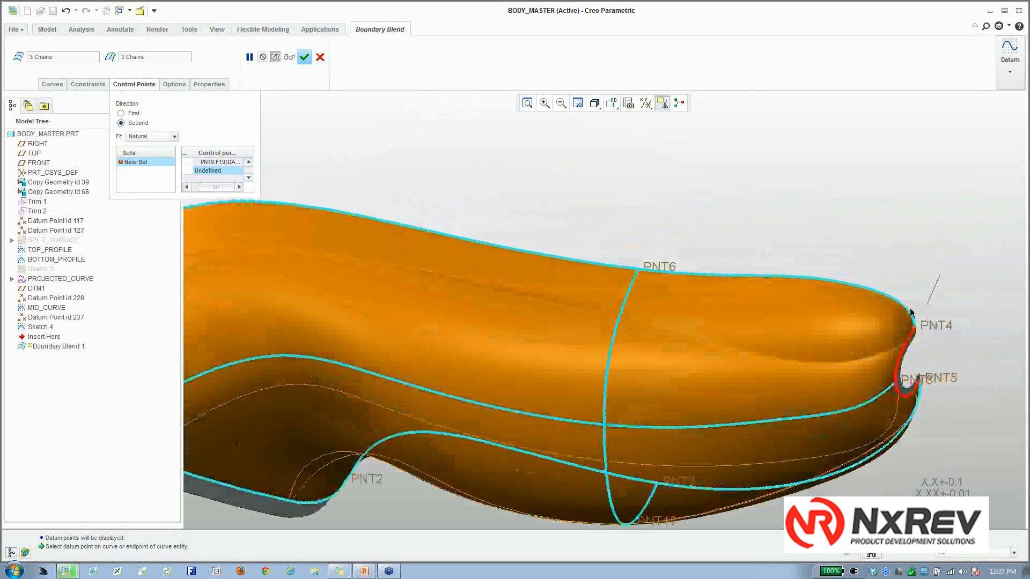
pyautogui.click(908, 342)
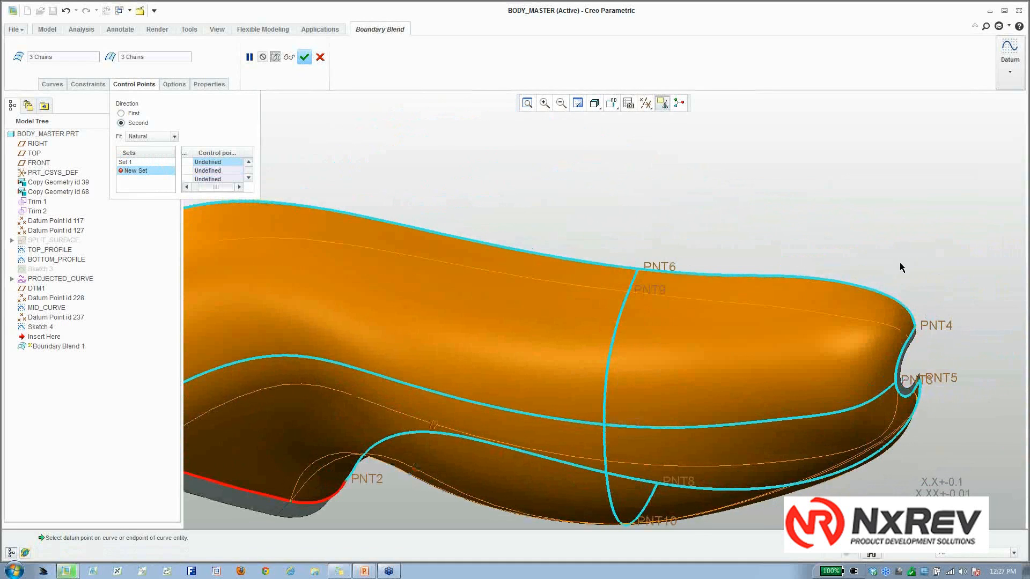
pyautogui.scroll(3, 900, 262)
pyautogui.moveTo(494, 233); pyautogui.dragTo(408, 255, button='middle')
pyautogui.scroll(-3, 376, 306)
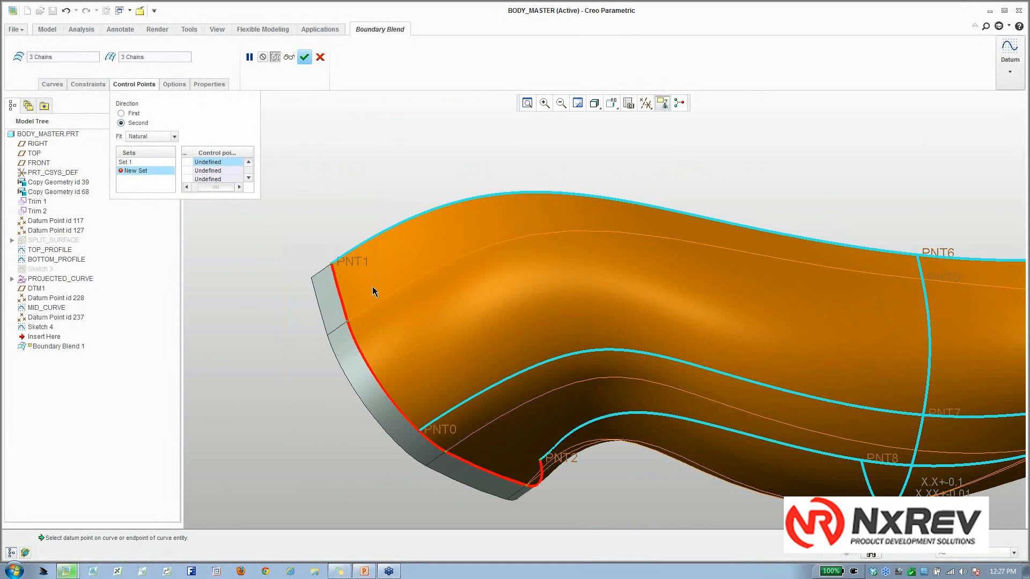
pyautogui.click(304, 58)
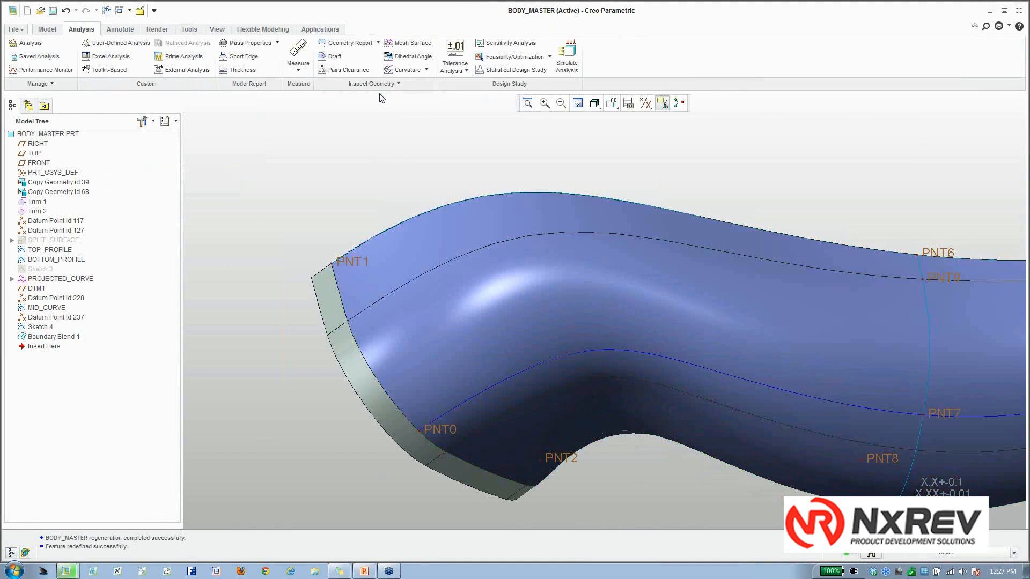
# Run a Reflection analysis on the redefined blend surface, examine the stripe flow near the head end, and close the analysis.
pyautogui.click(378, 83)
pyautogui.click(369, 134)
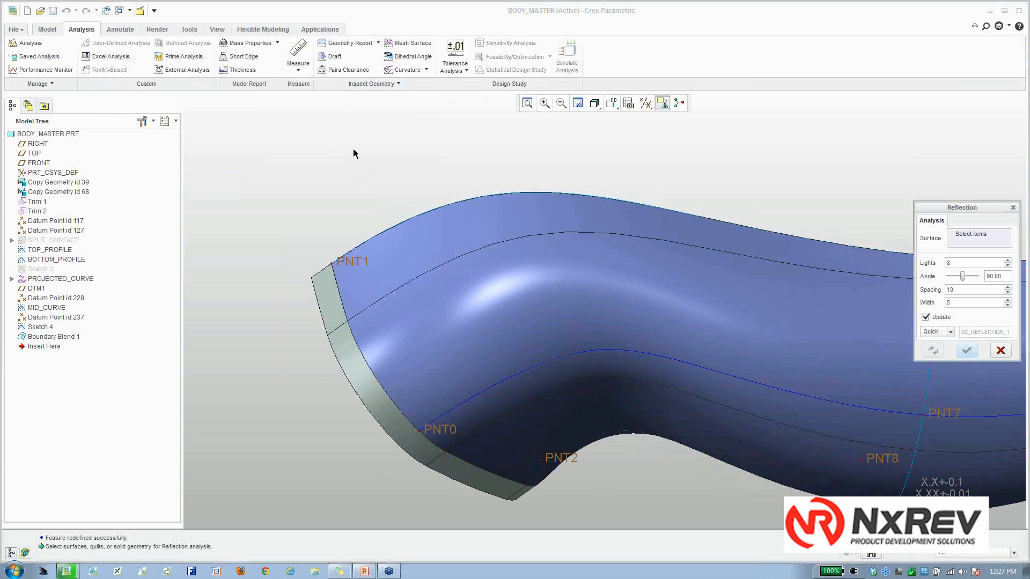
pyautogui.click(443, 210)
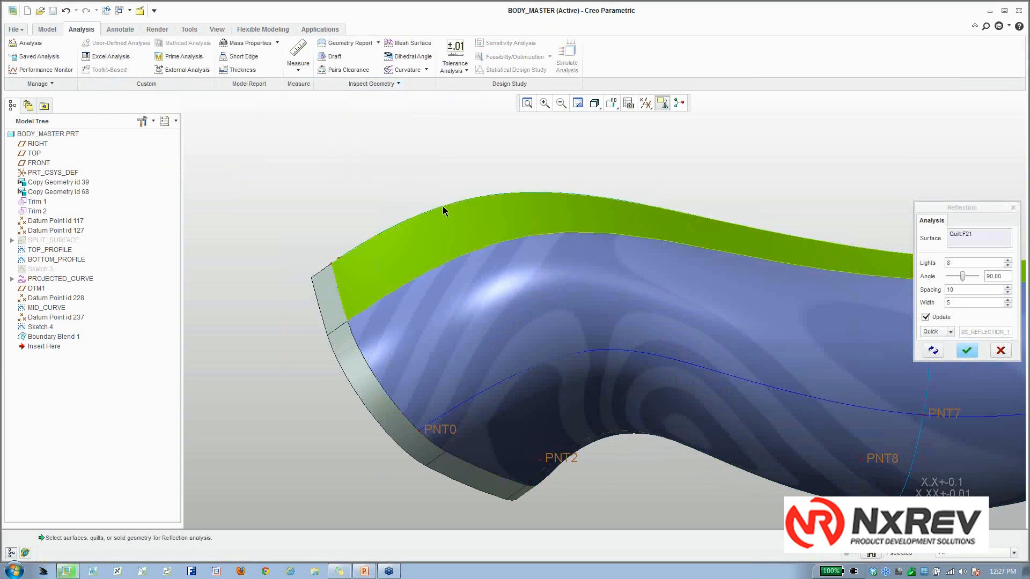
pyautogui.moveTo(443, 210); pyautogui.dragTo(452, 222, button='middle')
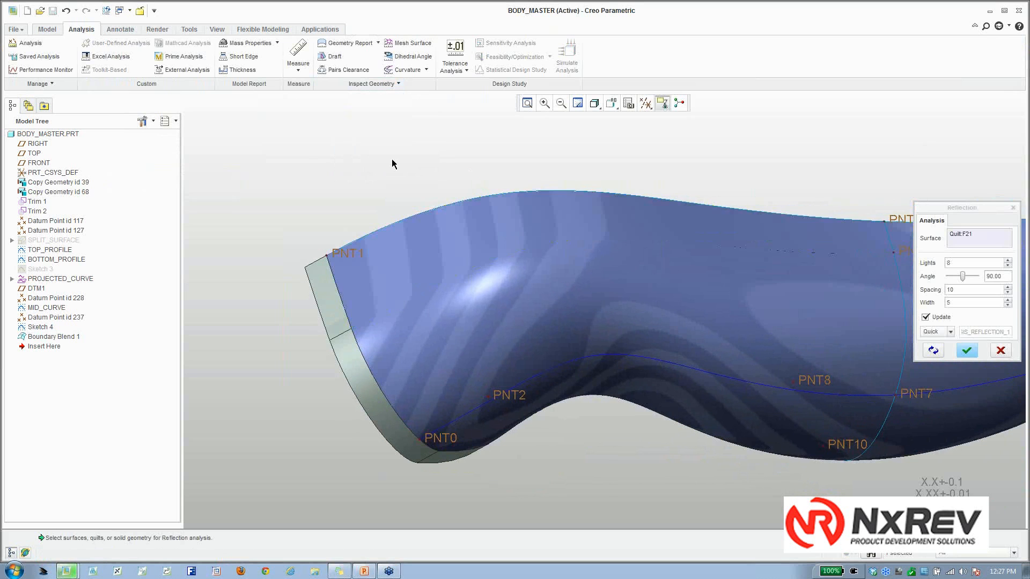
pyautogui.moveTo(395, 161)
pyautogui.mouseDown(button='middle')
pyautogui.moveTo(411, 133)
pyautogui.moveTo(376, 153)
pyautogui.moveTo(362, 183)
pyautogui.moveTo(378, 145)
pyautogui.mouseUp(button='middle')
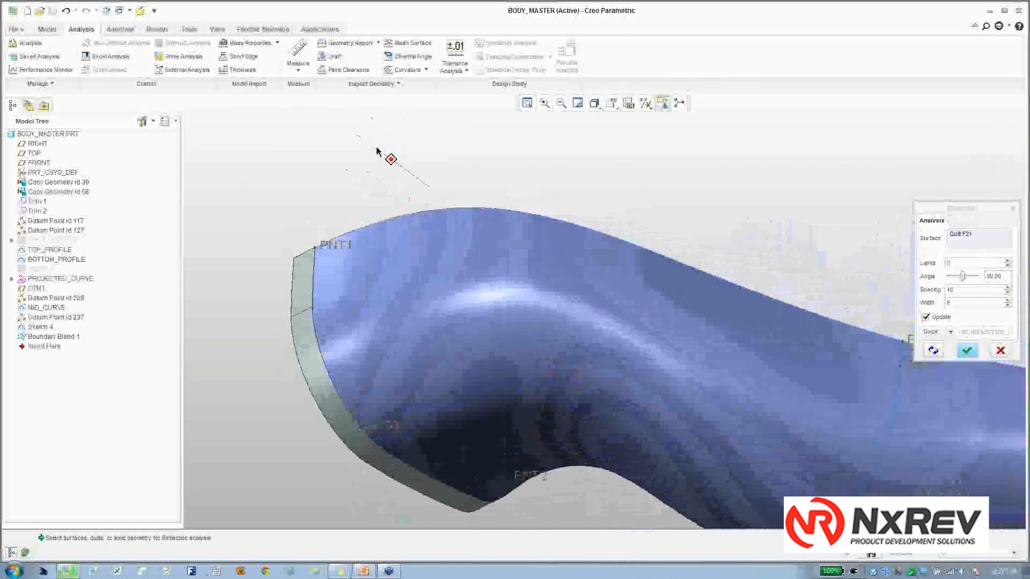
pyautogui.click(968, 351)
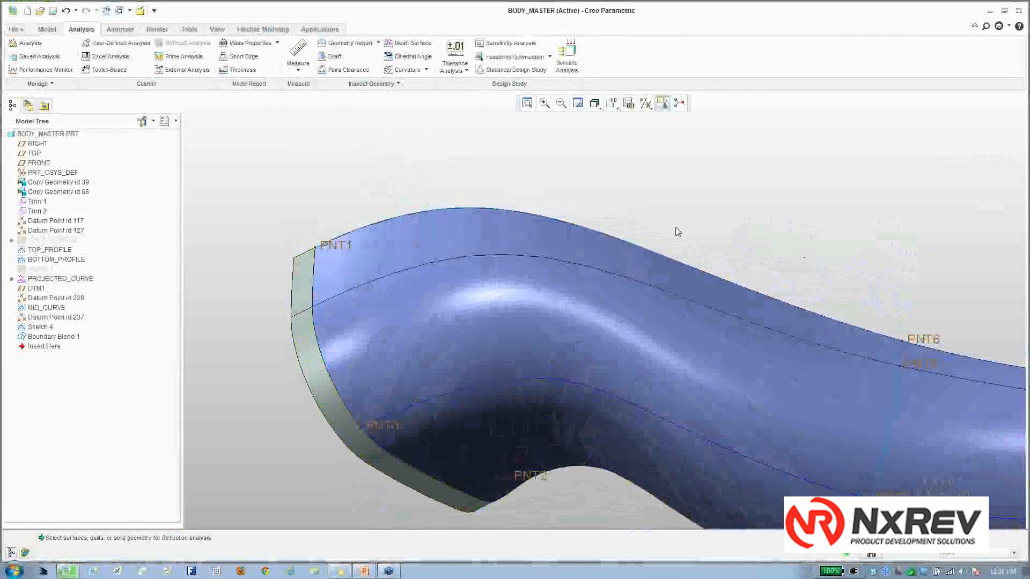
# Project the elliptical curve of Sketch 4 onto the side of the blend surface using the Along direction option.
pyautogui.scroll(2, 560, 241)
pyautogui.moveTo(692, 292); pyautogui.dragTo(676, 278, button='middle')
pyautogui.keyDown('shift'); pyautogui.moveTo(746, 231); pyautogui.dragTo(667, 234, button='middle'); pyautogui.keyUp('shift')
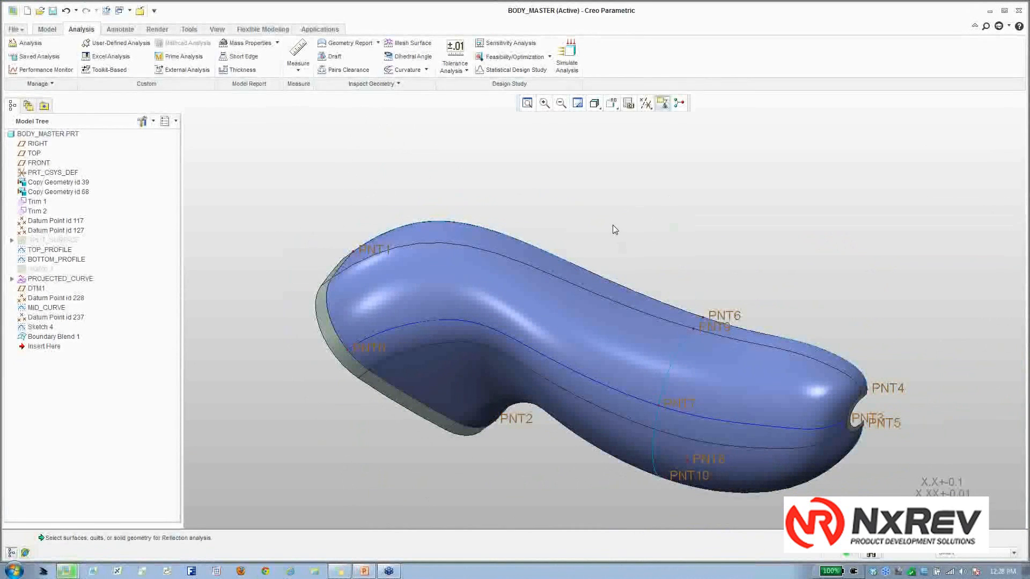
pyautogui.moveTo(613, 224)
pyautogui.mouseDown(button='middle')
pyautogui.moveTo(665, 202)
pyautogui.moveTo(755, 210)
pyautogui.moveTo(716, 198)
pyautogui.moveTo(734, 203)
pyautogui.mouseUp(button='middle')
pyautogui.click(666, 268)
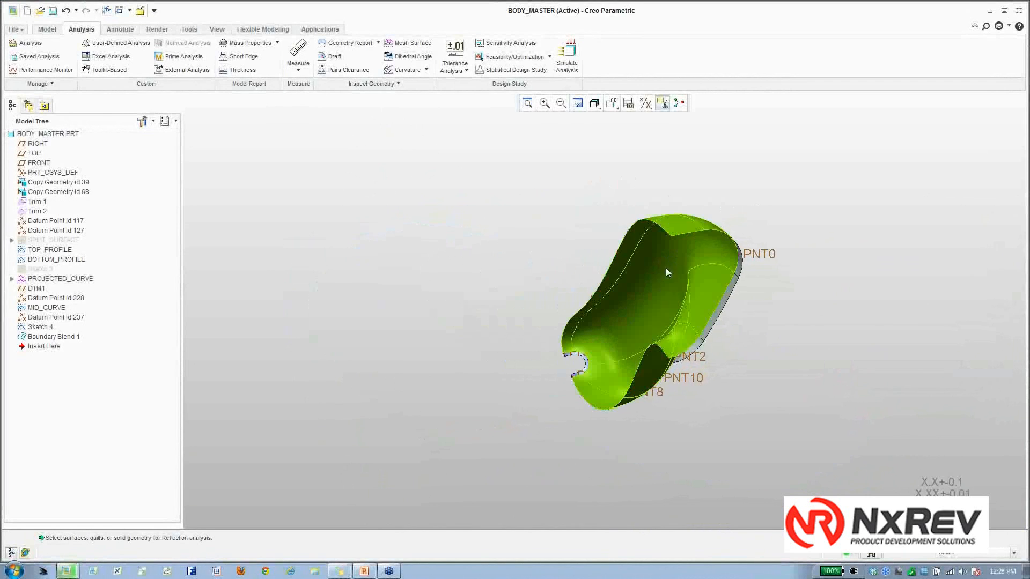
pyautogui.moveTo(722, 256); pyautogui.dragTo(702, 280, button='middle')
pyautogui.keyDown('shift'); pyautogui.moveTo(854, 216); pyautogui.dragTo(729, 263, button='middle'); pyautogui.keyUp('shift')
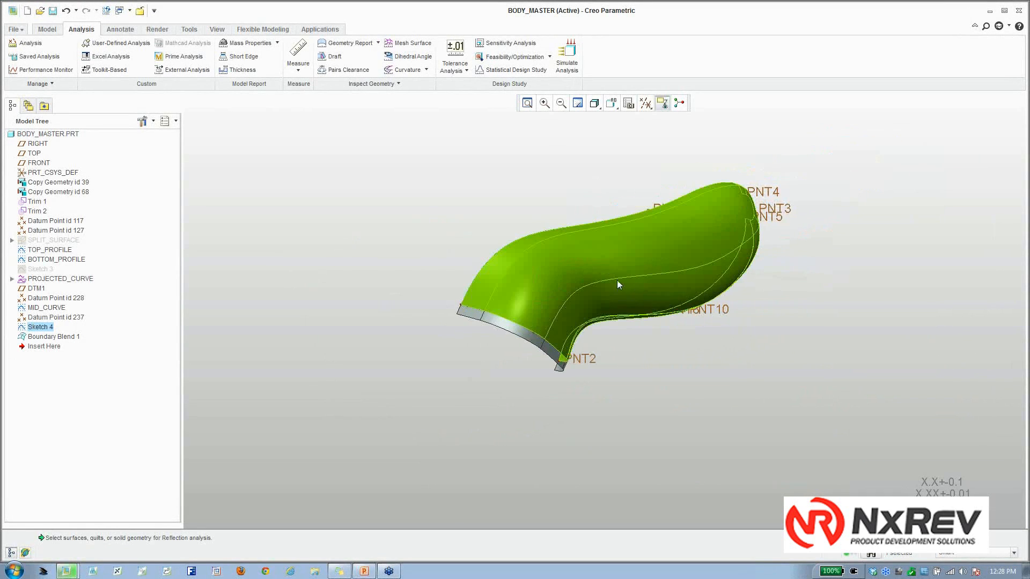
pyautogui.scroll(3, 581, 246)
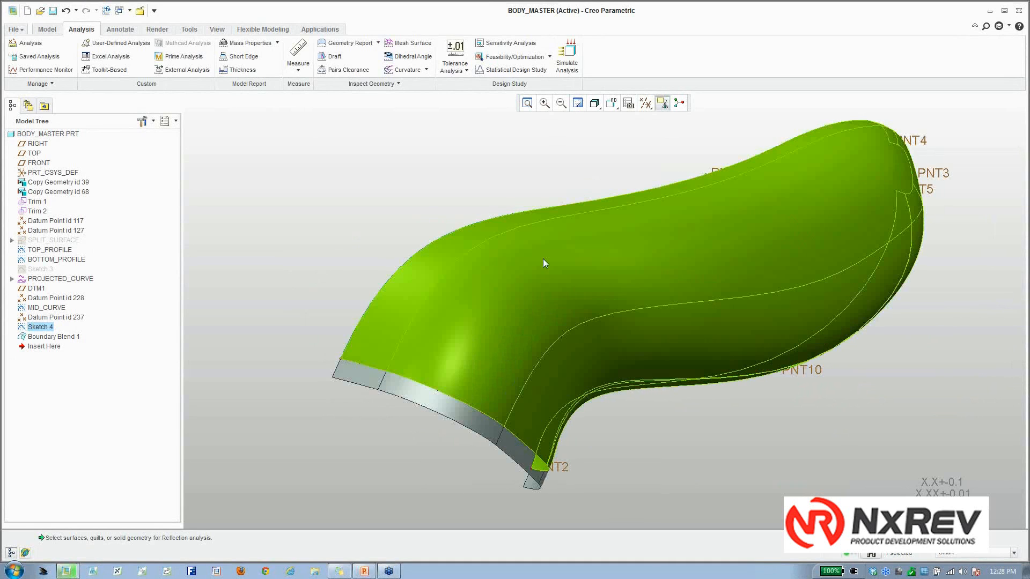
pyautogui.click(46, 30)
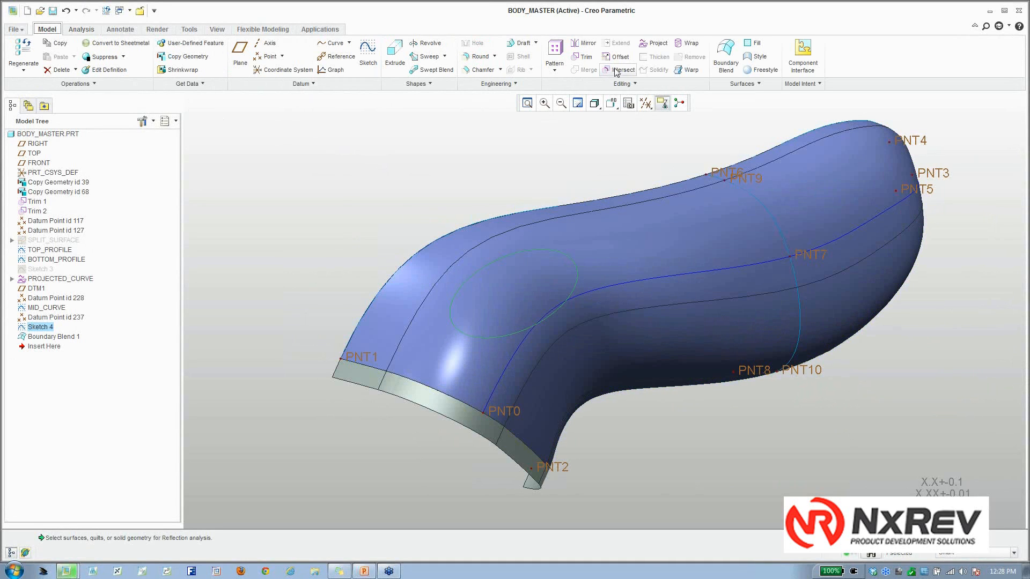
pyautogui.click(629, 278)
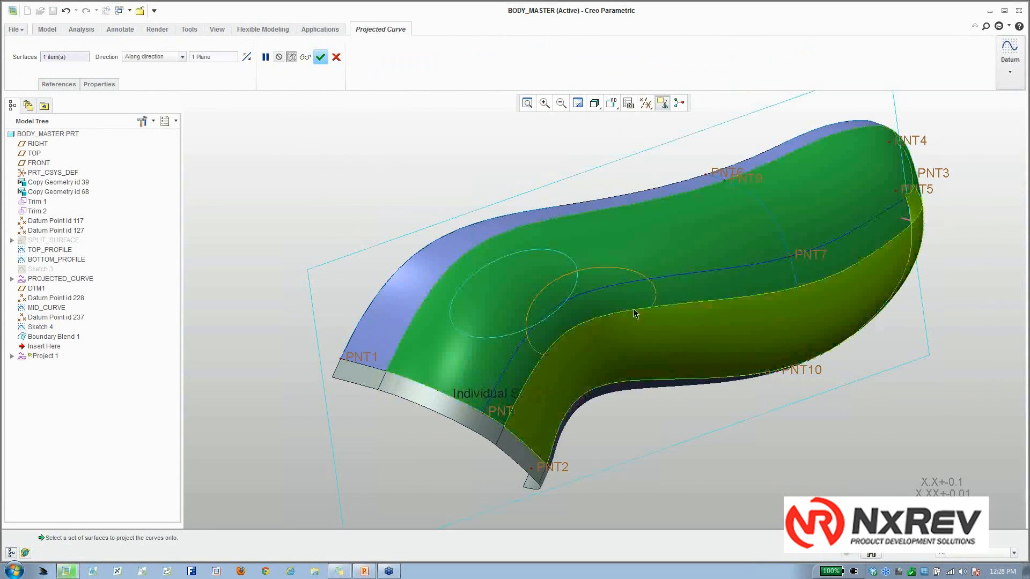
pyautogui.middleClick(573, 153)
# Hide the datum points and switch to the SHAVER.ASM window.
pyautogui.moveTo(573, 153); pyautogui.dragTo(487, 237, button='middle')
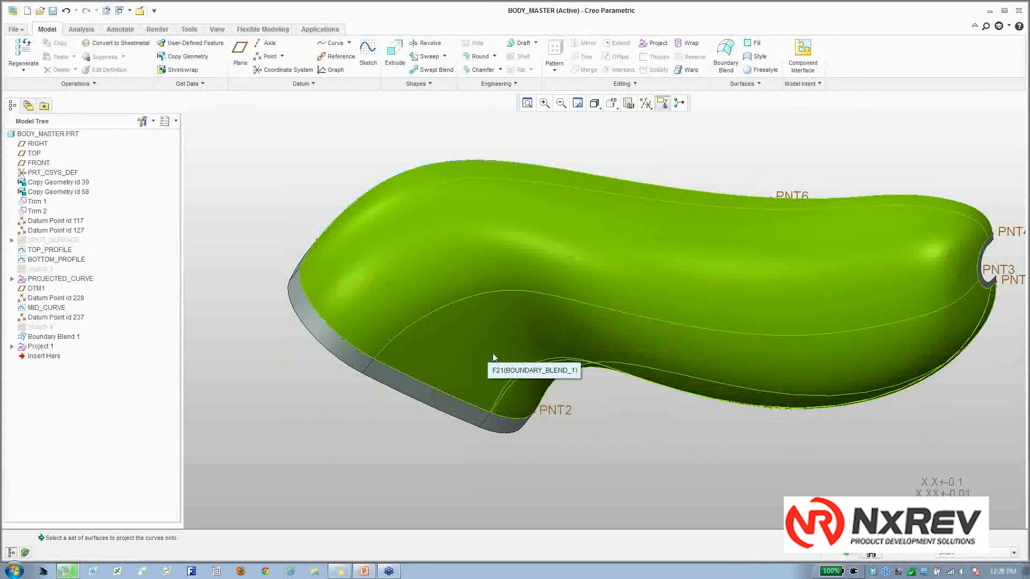
pyautogui.moveTo(538, 294); pyautogui.dragTo(563, 225, button='middle')
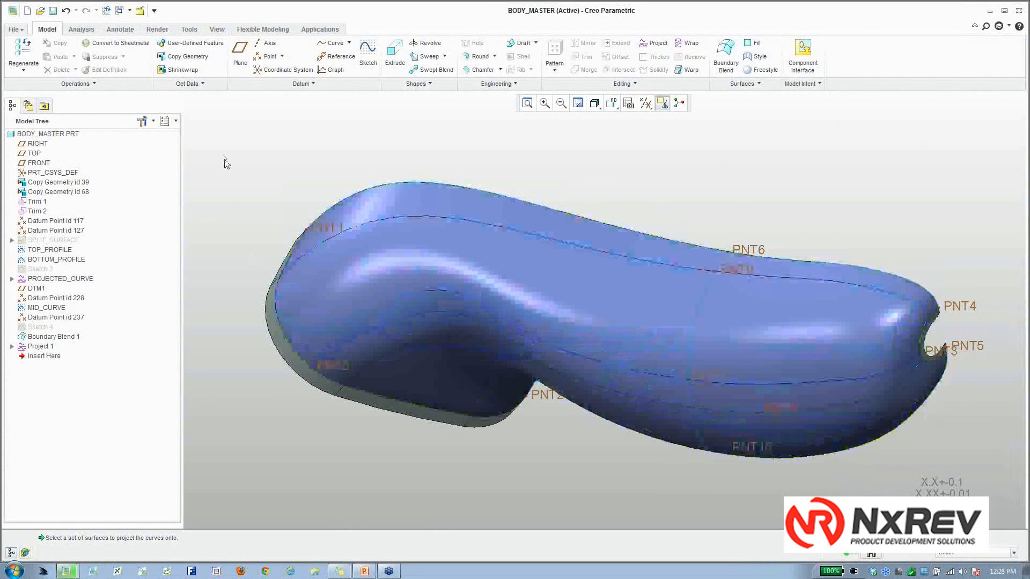
pyautogui.scroll(-3, 272, 162)
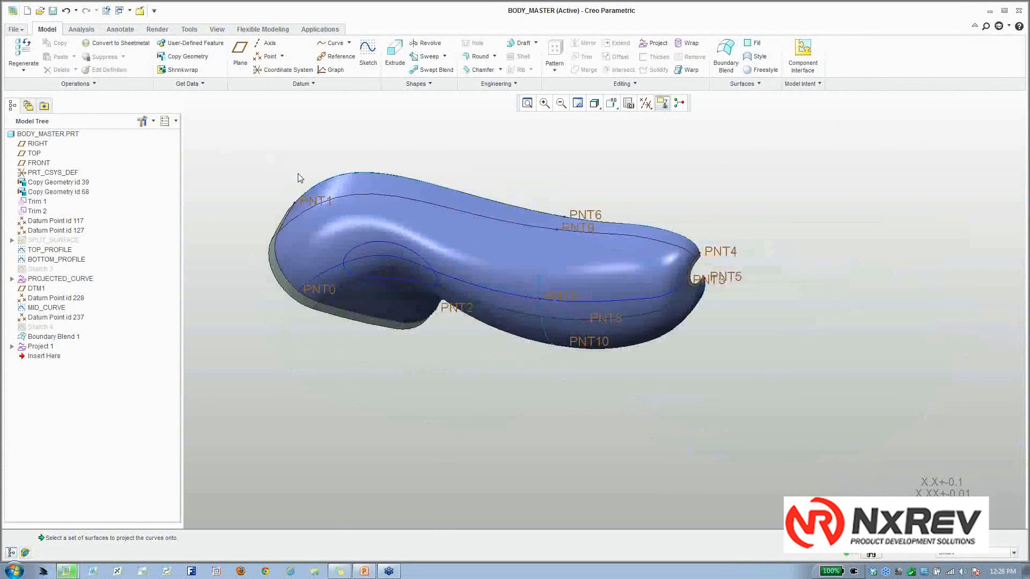
pyautogui.click(645, 102)
pyautogui.click(646, 150)
pyautogui.moveTo(559, 143); pyautogui.dragTo(606, 170, button='middle')
pyautogui.click(129, 10)
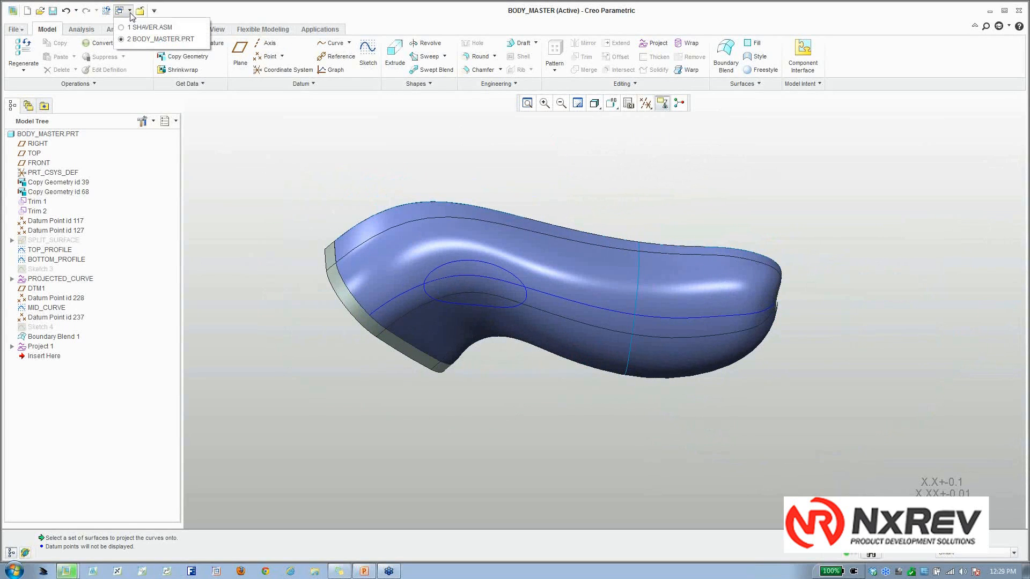
pyautogui.click(135, 26)
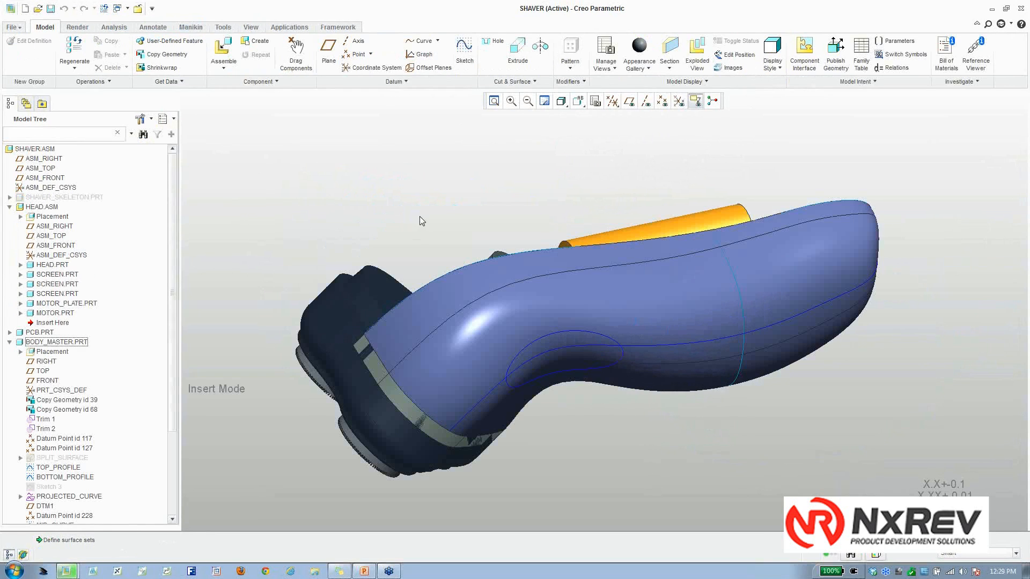
# Collapse HEAD.ASM and BODY_MASTER.PRT in the model tree and move the assembly's insertion point below BODY_UPPER.PRT.
pyautogui.moveTo(423, 177)
pyautogui.mouseDown(button='middle')
pyautogui.moveTo(384, 184)
pyautogui.moveTo(363, 202)
pyautogui.moveTo(697, 279)
pyautogui.moveTo(634, 243)
pyautogui.moveTo(692, 276)
pyautogui.moveTo(696, 260)
pyautogui.mouseUp(button='middle')
pyautogui.moveTo(552, 261); pyautogui.dragTo(536, 244, button='middle')
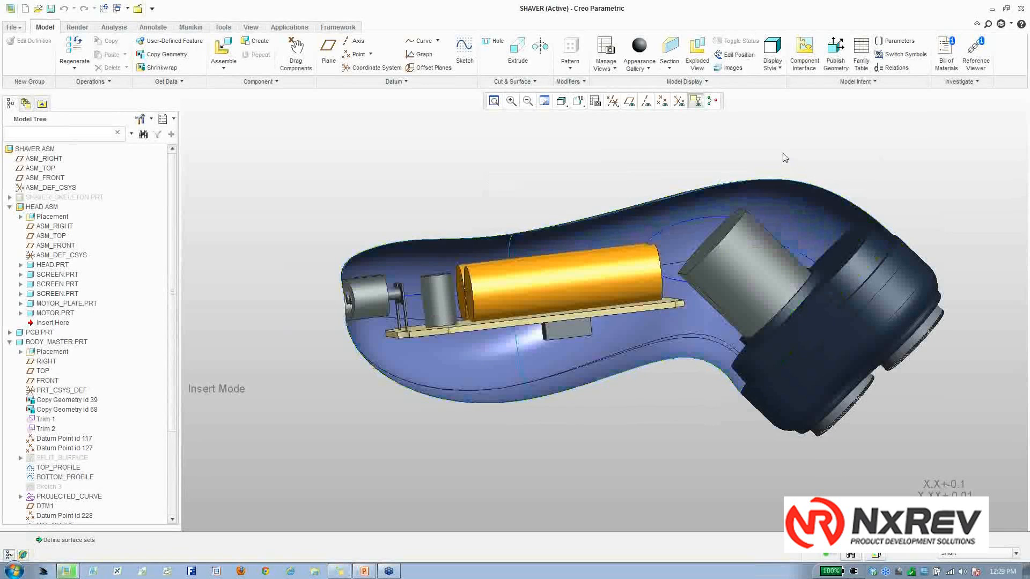
pyautogui.scroll(1, 782, 153)
pyautogui.keyDown('shift'); pyautogui.moveTo(783, 154); pyautogui.dragTo(704, 172, button='middle'); pyautogui.keyUp('shift')
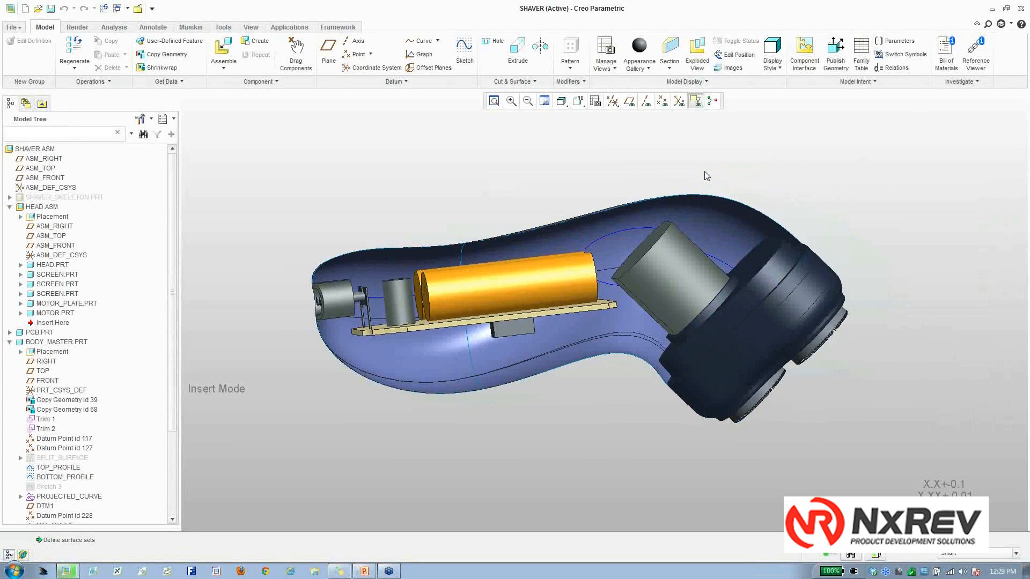
pyautogui.click(10, 207)
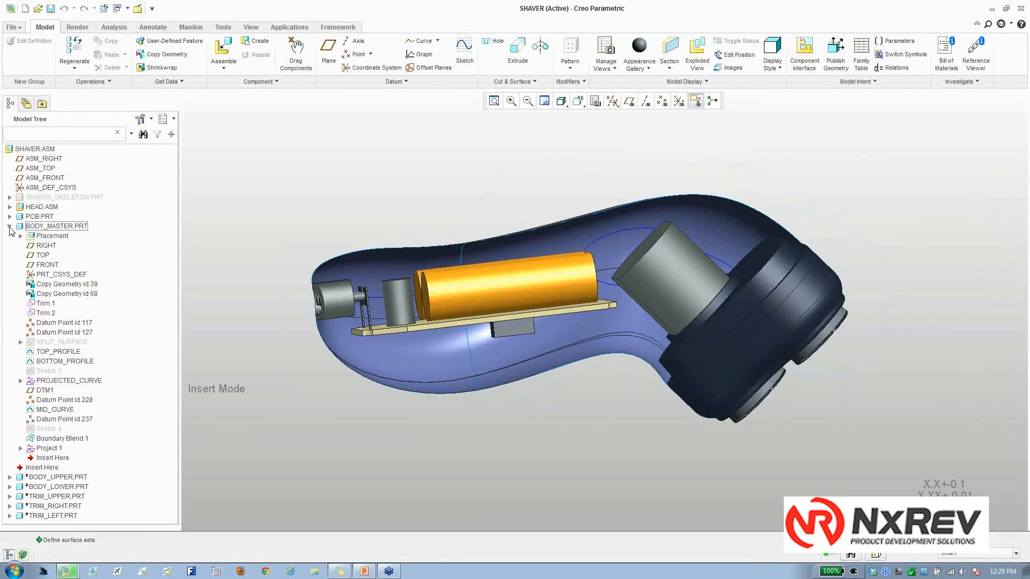
pyautogui.click(10, 227)
pyautogui.click(47, 236)
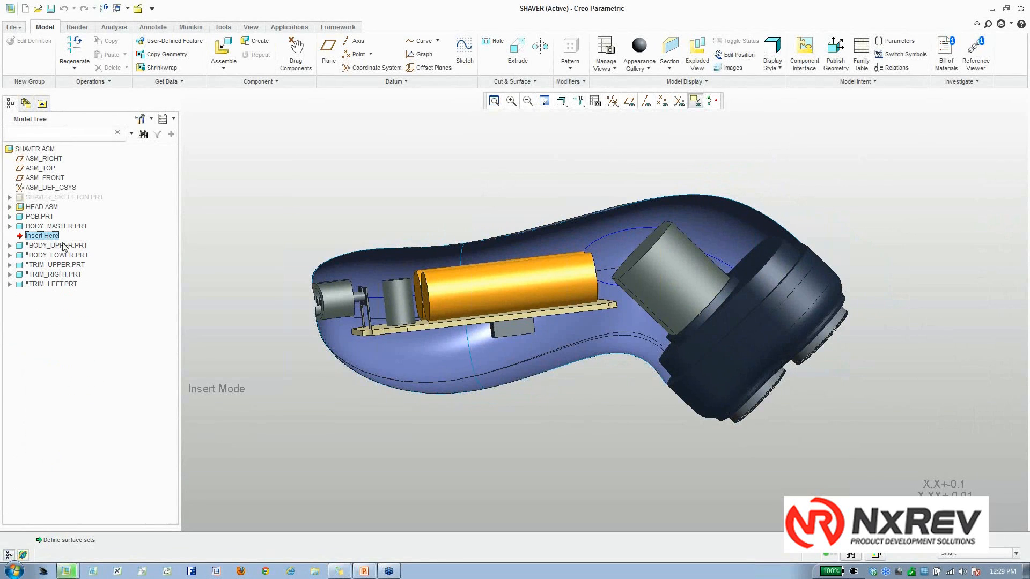
pyautogui.click(63, 245)
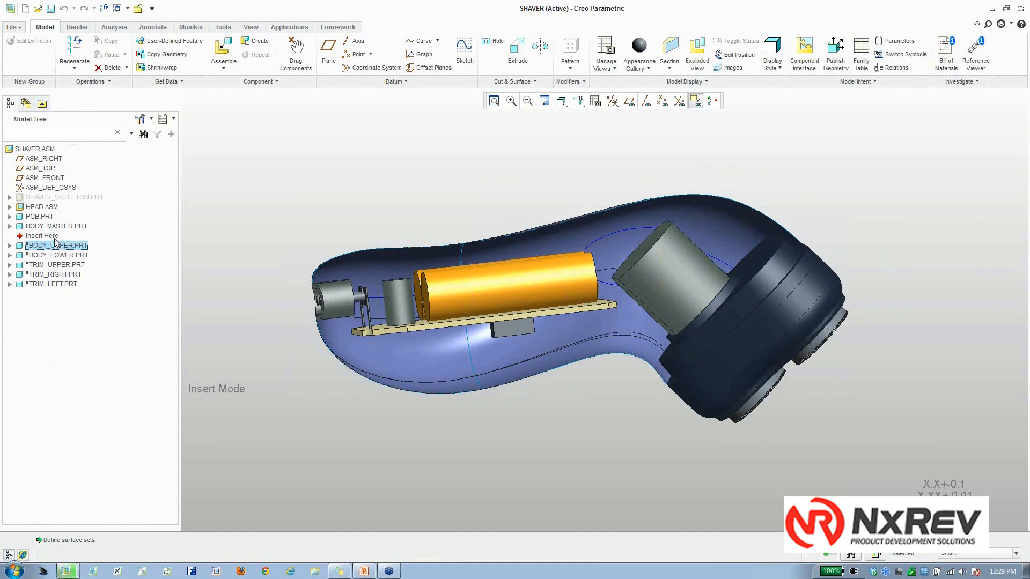
pyautogui.moveTo(48, 236); pyautogui.dragTo(50, 250)
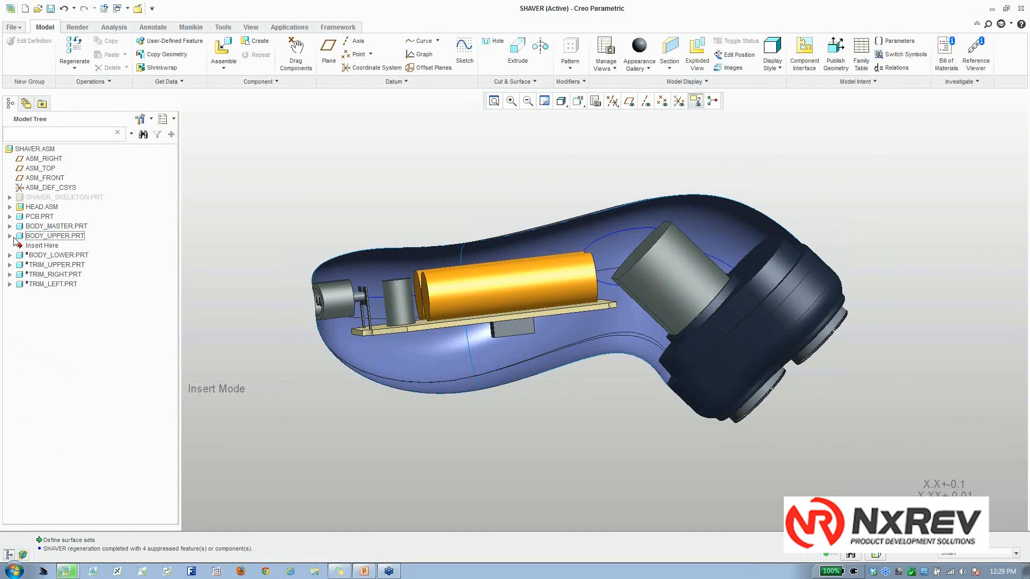
# Open BODY_UPPER.PRT's placement definition, check its Default constraint, and accept the placement.
pyautogui.click(10, 237)
pyautogui.click(47, 238)
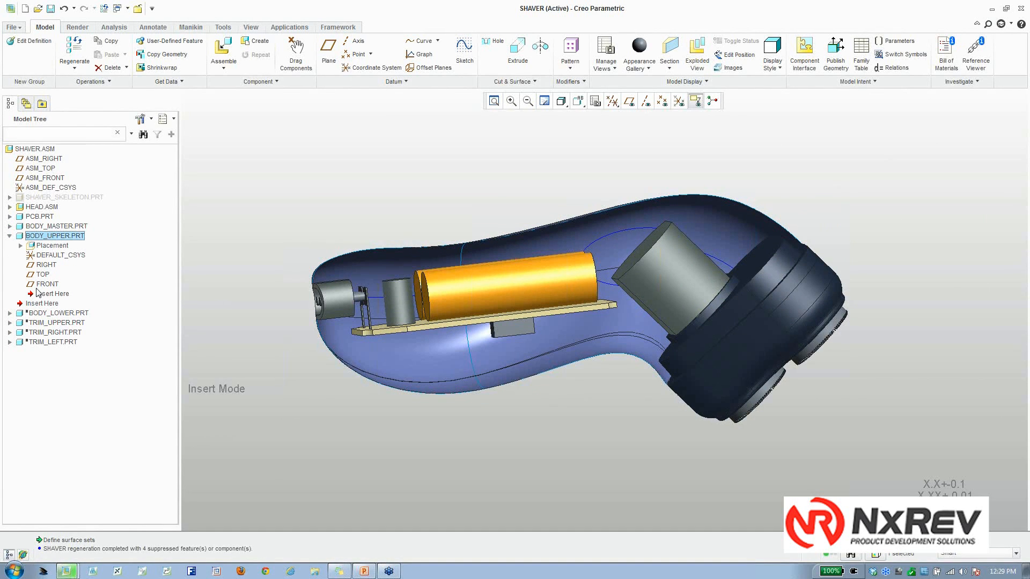
pyautogui.rightClick(61, 245)
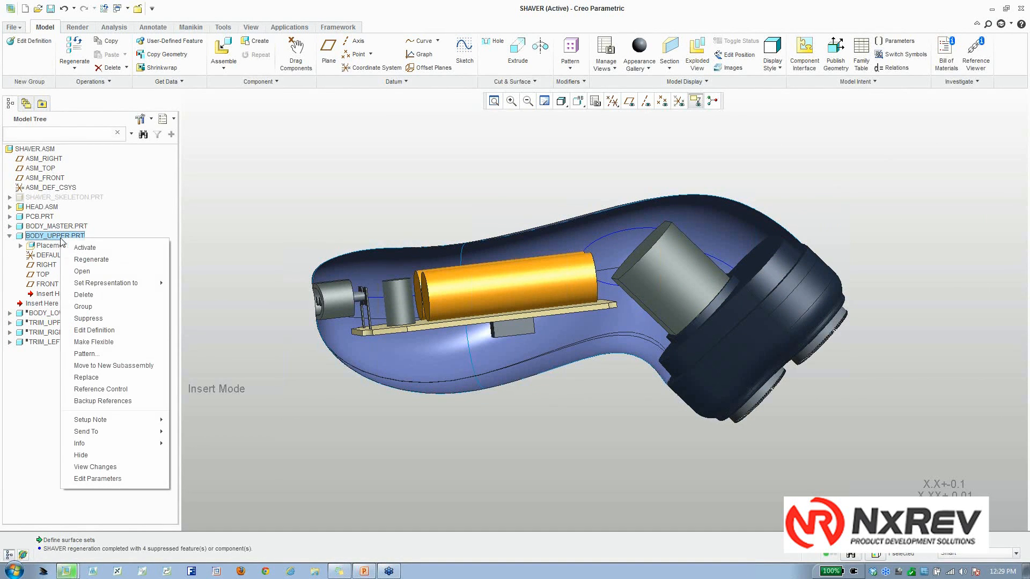
pyautogui.click(85, 330)
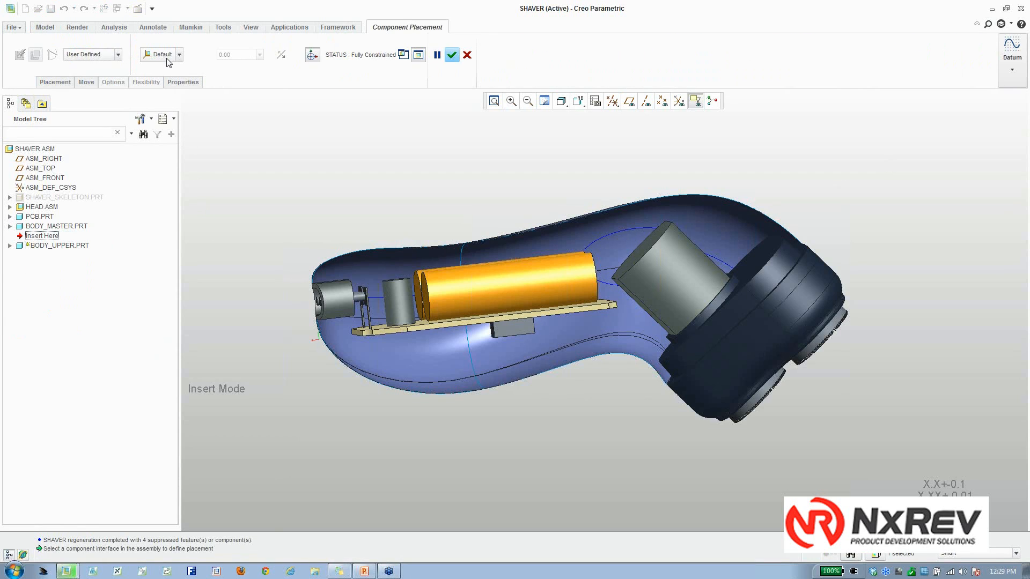
pyautogui.click(452, 55)
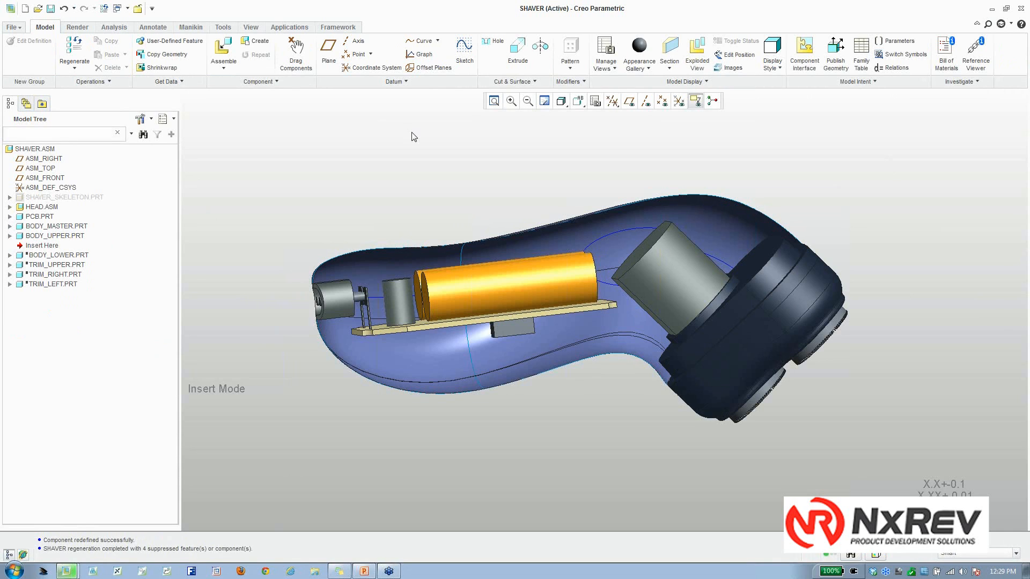
pyautogui.moveTo(436, 154); pyautogui.dragTo(403, 169, button='middle')
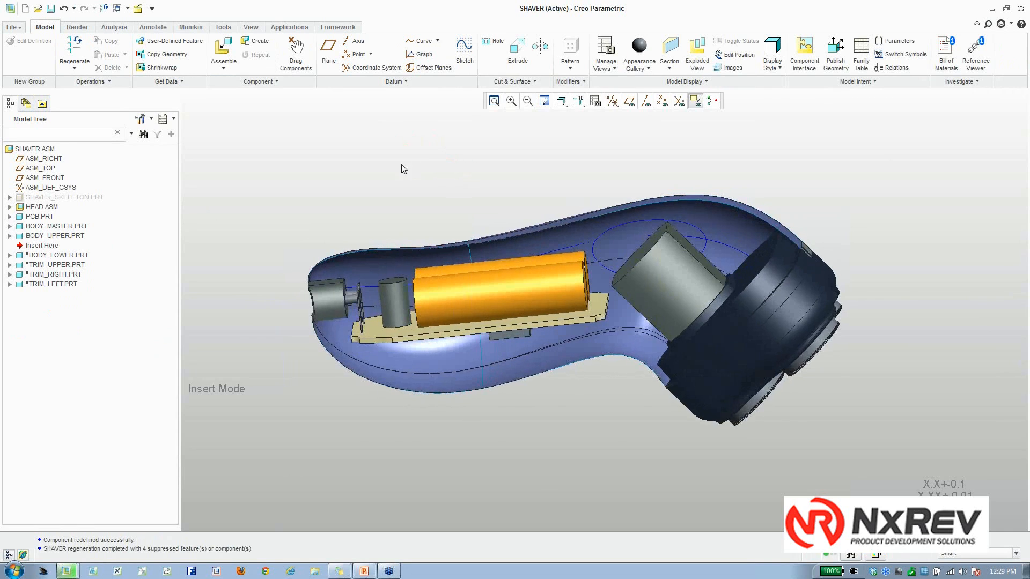
# Activate BODY_UPPER.PRT within the shaver assembly.
pyautogui.click(69, 237)
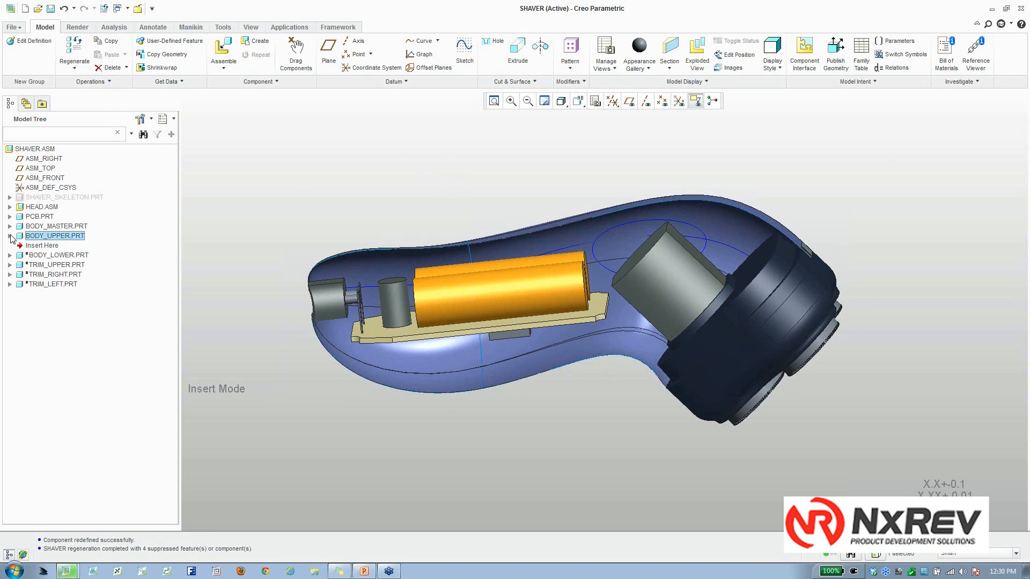
pyautogui.click(37, 227)
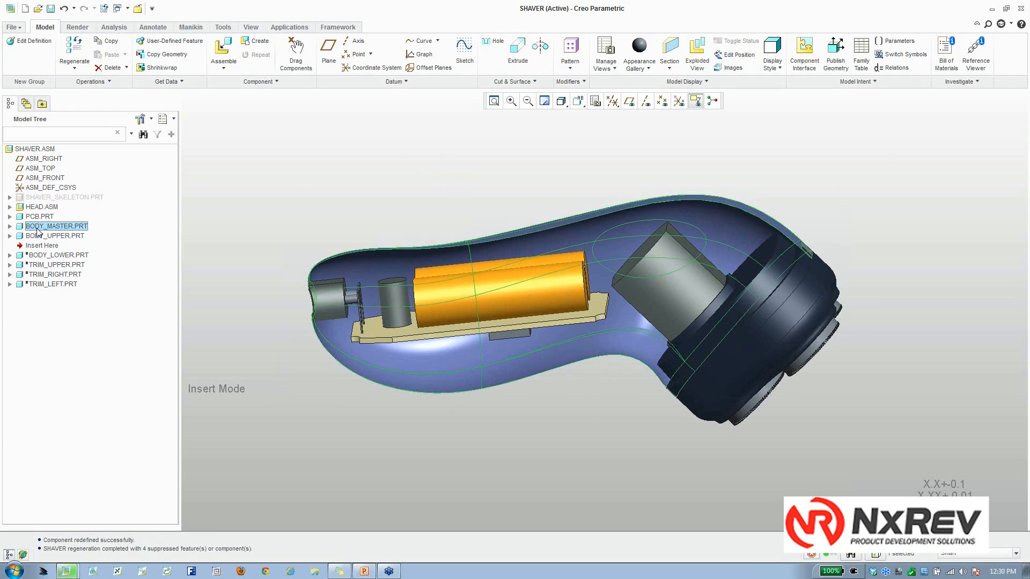
pyautogui.click(74, 237)
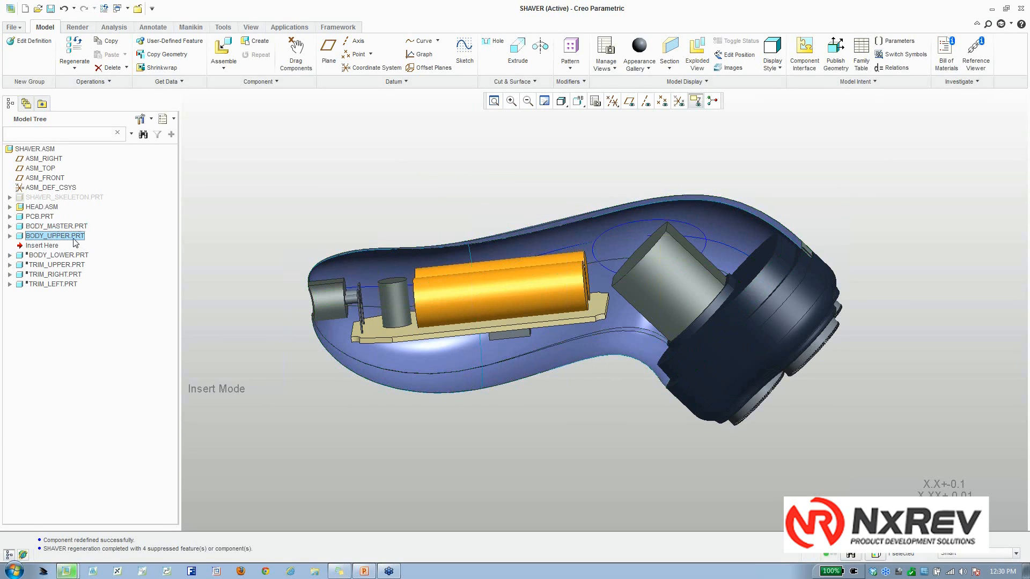
pyautogui.rightClick(75, 239)
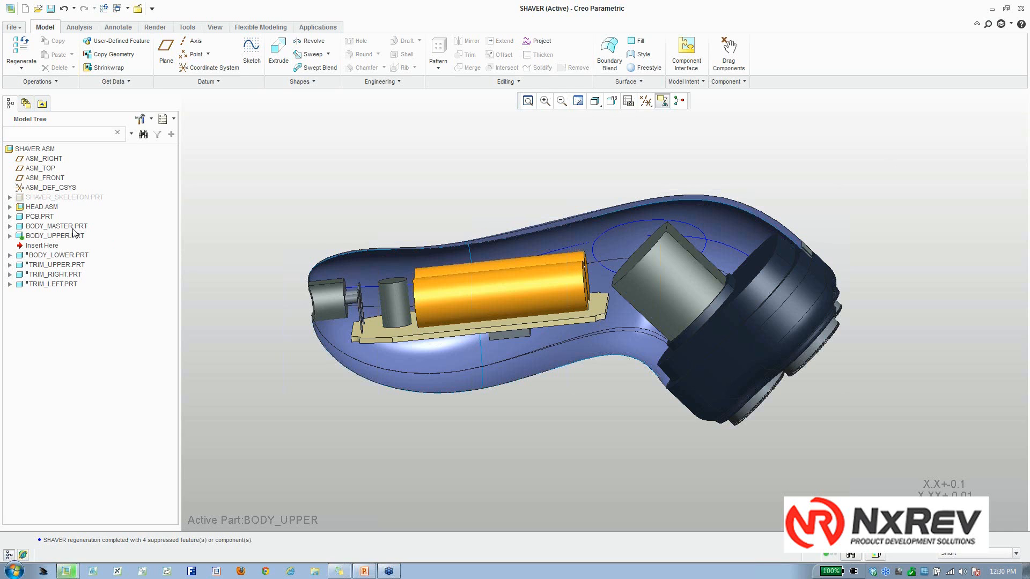
# Unhide SPLIT_SURFACE in BODY_MASTER.PRT and collapse that part's feature list.
pyautogui.click(9, 227)
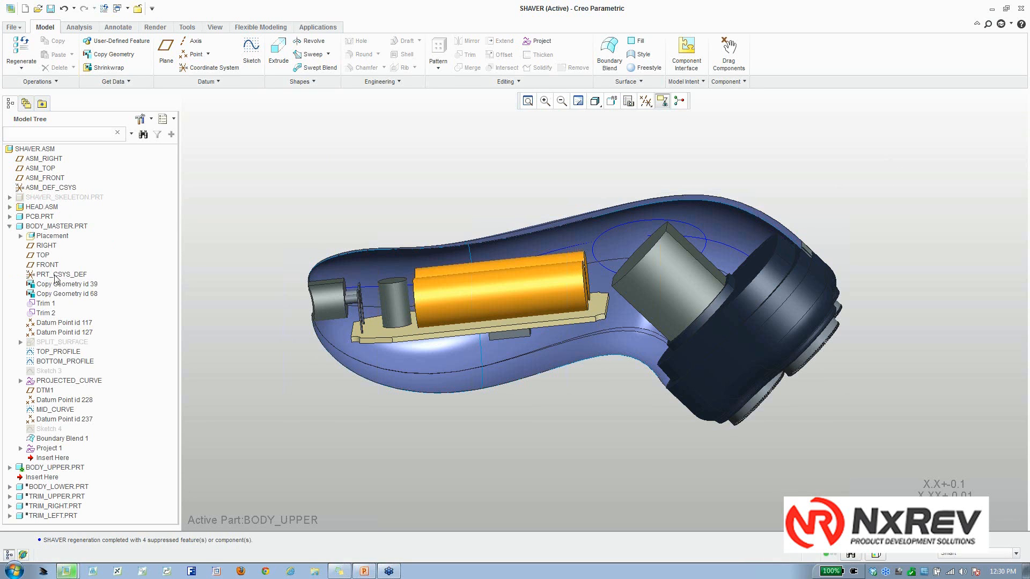
pyautogui.rightClick(58, 342)
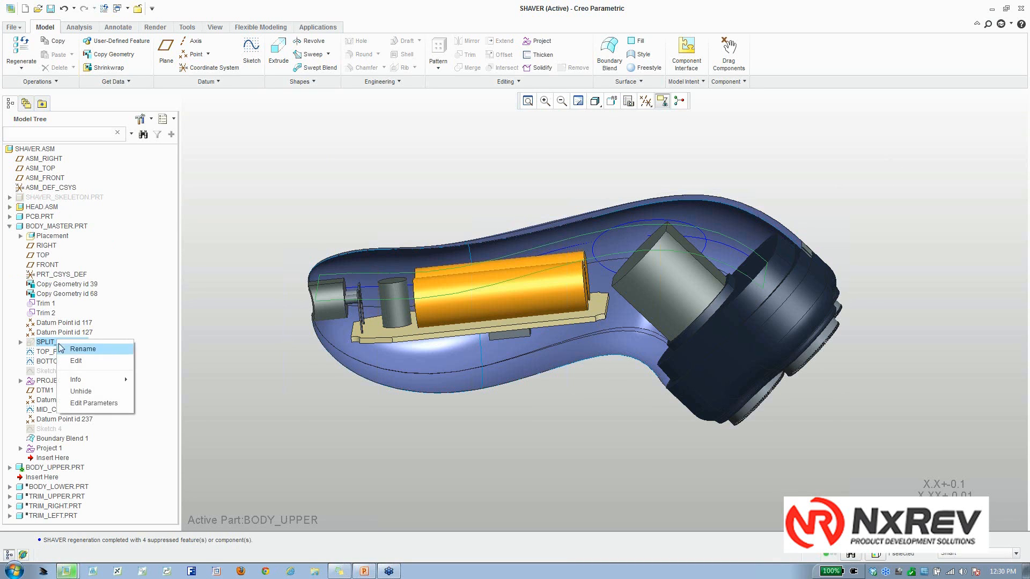
pyautogui.click(76, 390)
pyautogui.moveTo(230, 361)
pyautogui.mouseDown(button='middle')
pyautogui.moveTo(210, 387)
pyautogui.moveTo(231, 358)
pyautogui.moveTo(340, 324)
pyautogui.moveTo(545, 322)
pyautogui.moveTo(568, 296)
pyautogui.moveTo(576, 304)
pyautogui.mouseUp(button='middle')
pyautogui.scroll(3, 399, 270)
pyautogui.keyDown('shift'); pyautogui.moveTo(427, 306); pyautogui.dragTo(492, 297, button='middle'); pyautogui.keyUp('shift')
pyautogui.moveTo(492, 297); pyautogui.dragTo(521, 297, button='middle')
pyautogui.scroll(-6, 520, 297)
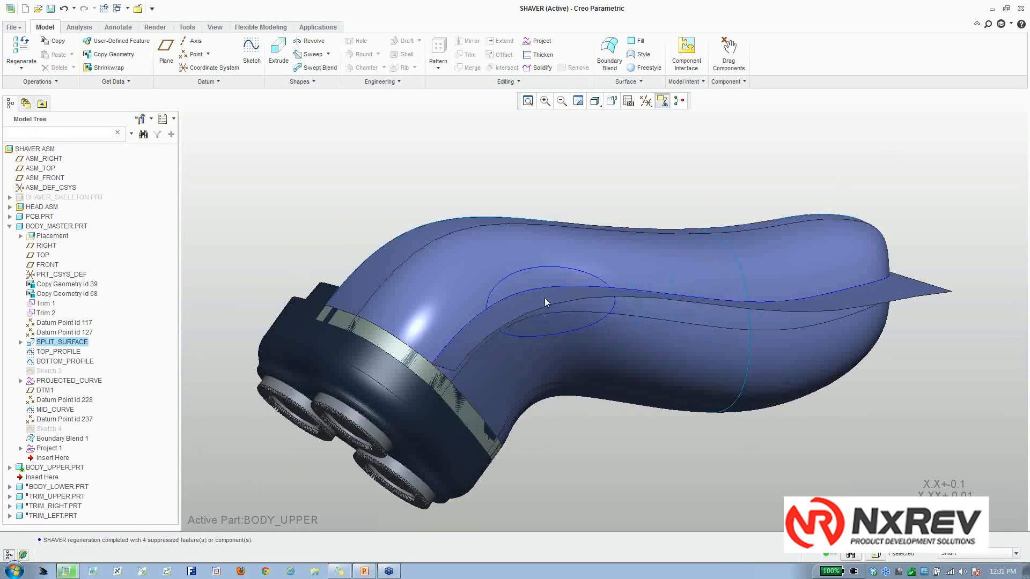
pyautogui.click(10, 226)
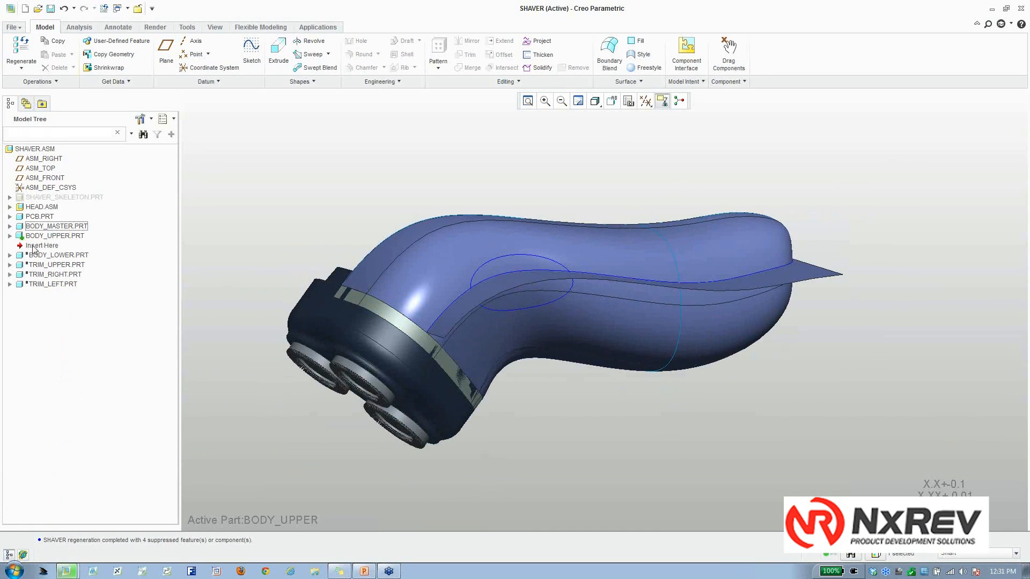
# Copy the split surface and the projected elliptical grip curve into BODY_UPPER with Copy Geometry, without limiting references to publish geometry.
pyautogui.click(117, 54)
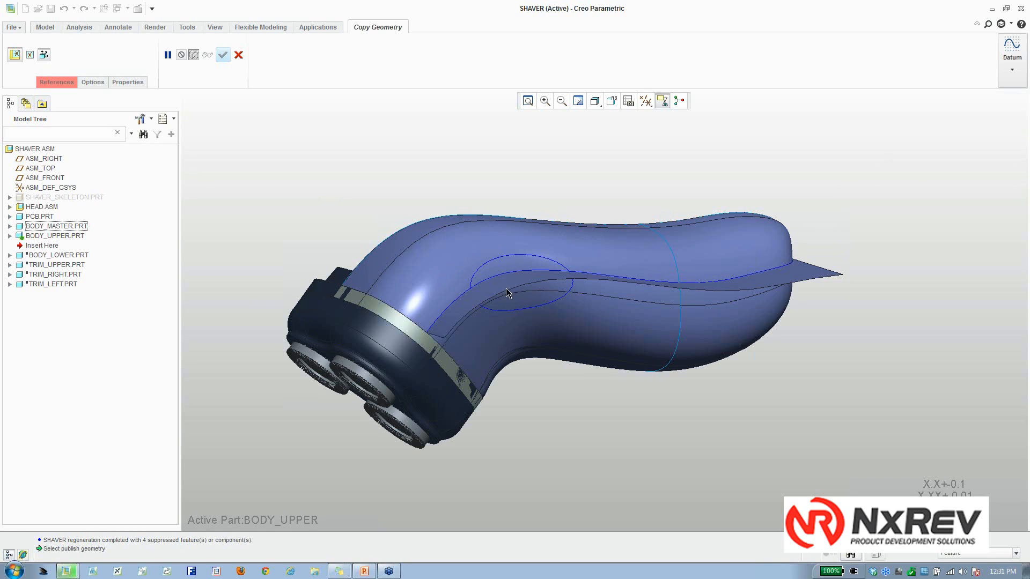
pyautogui.click(46, 56)
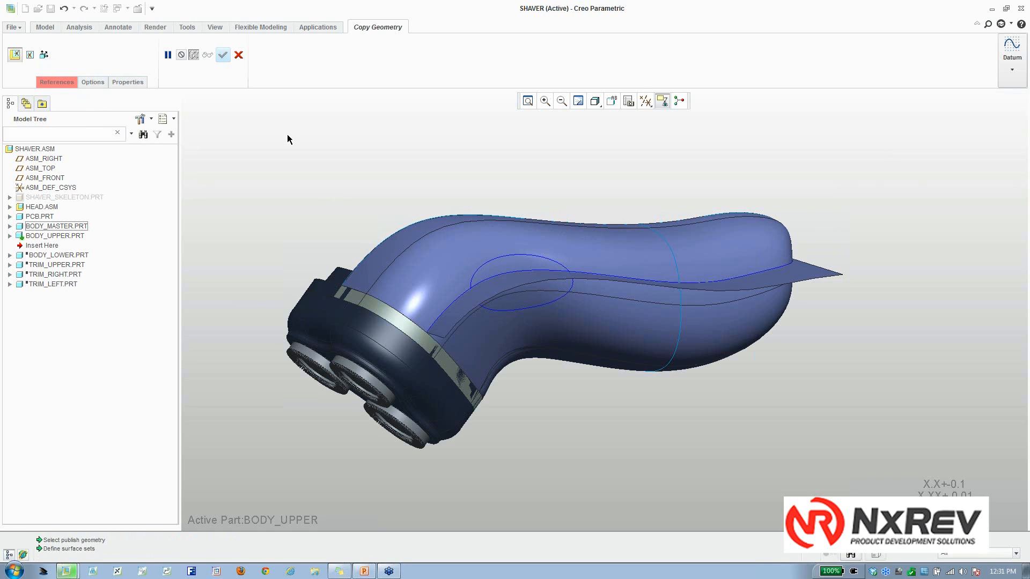
pyautogui.moveTo(479, 169); pyautogui.dragTo(500, 212, button='middle')
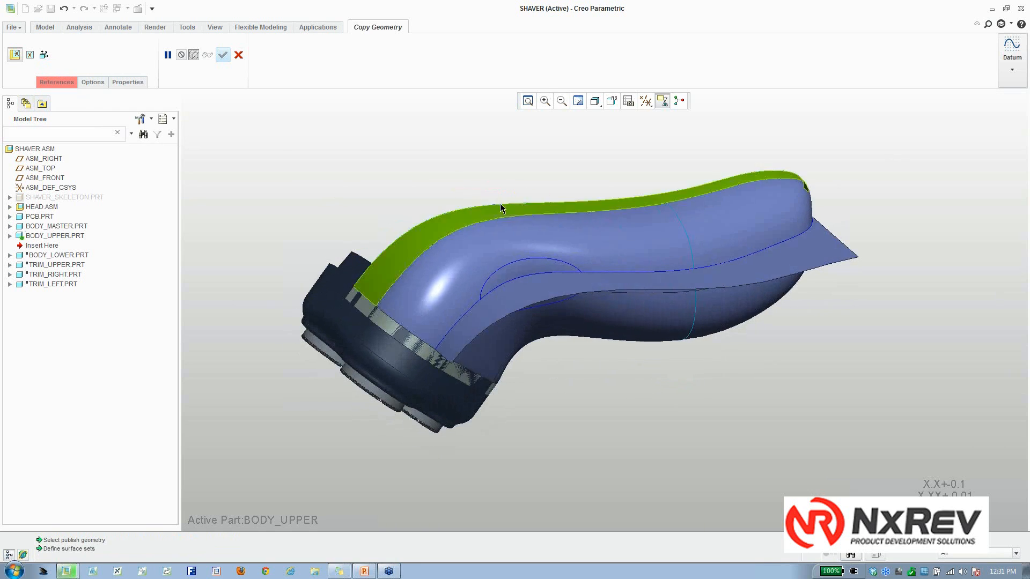
pyautogui.click(596, 287)
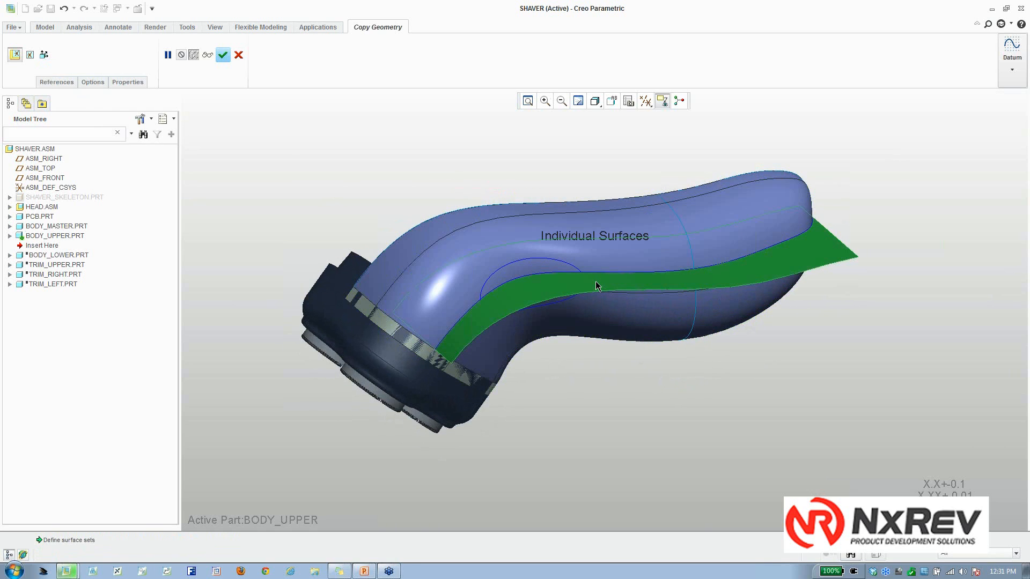
pyautogui.rightClick(458, 155)
pyautogui.click(467, 175)
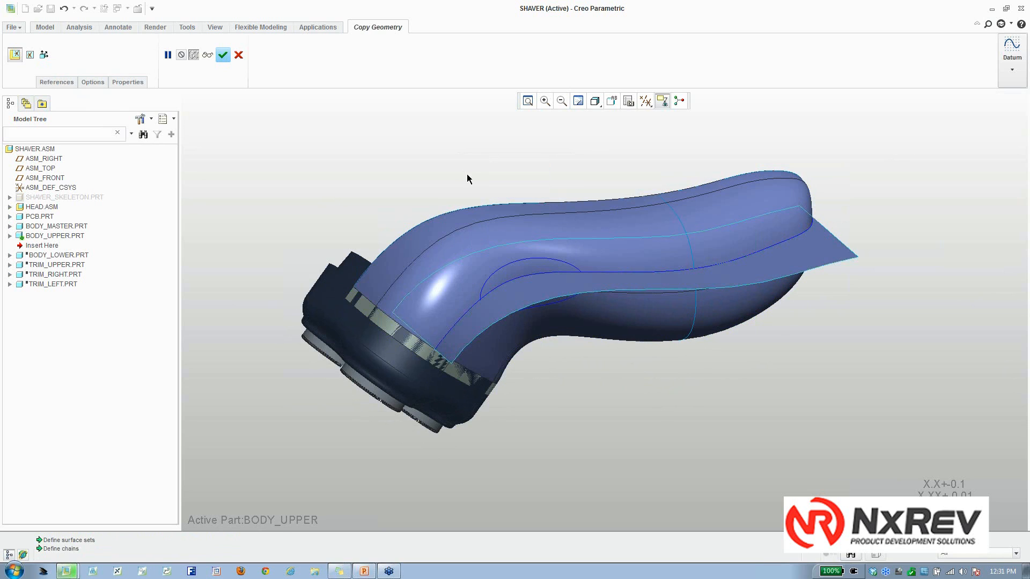
pyautogui.click(536, 260)
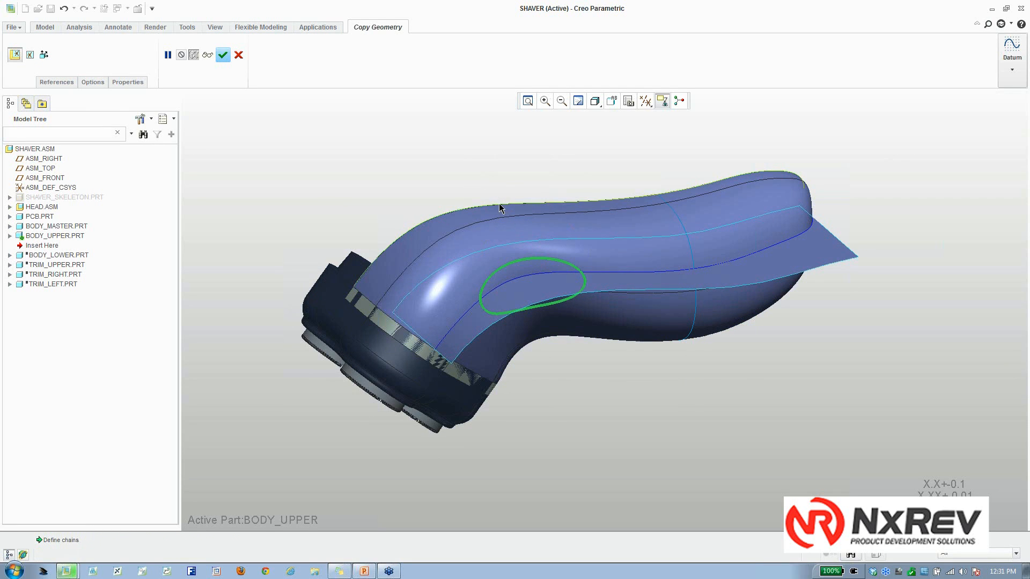
pyautogui.click(223, 54)
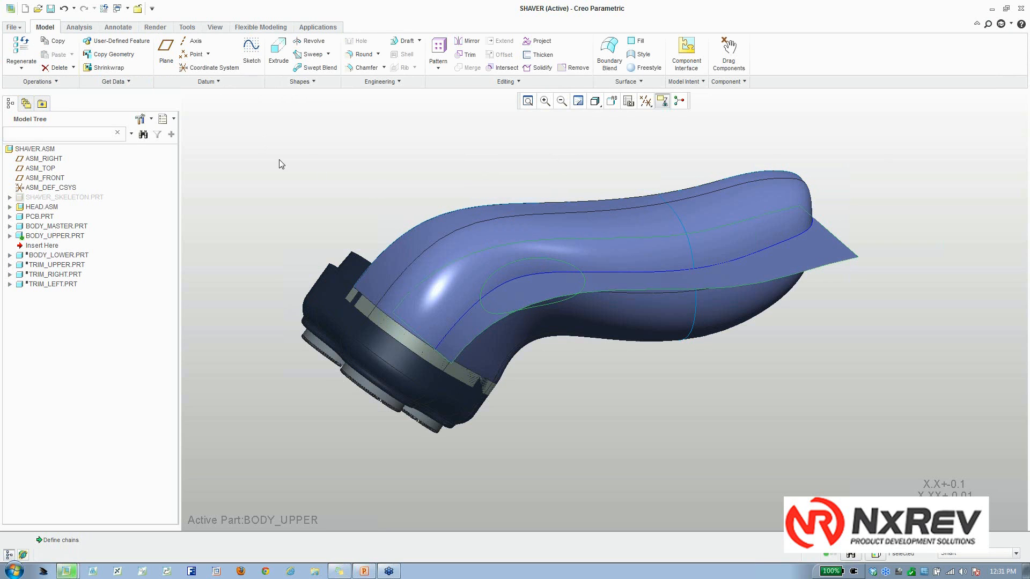
# Create a second Copy Geometry feature in BODY_UPPER that copies the shaver body's full outer surface set.
pyautogui.click(10, 236)
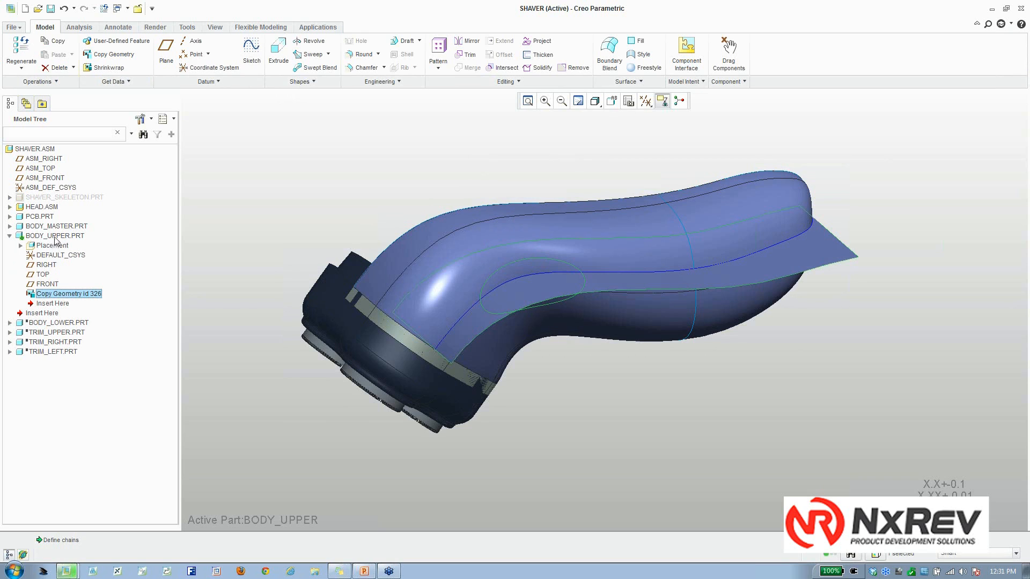
pyautogui.click(300, 180)
pyautogui.click(127, 55)
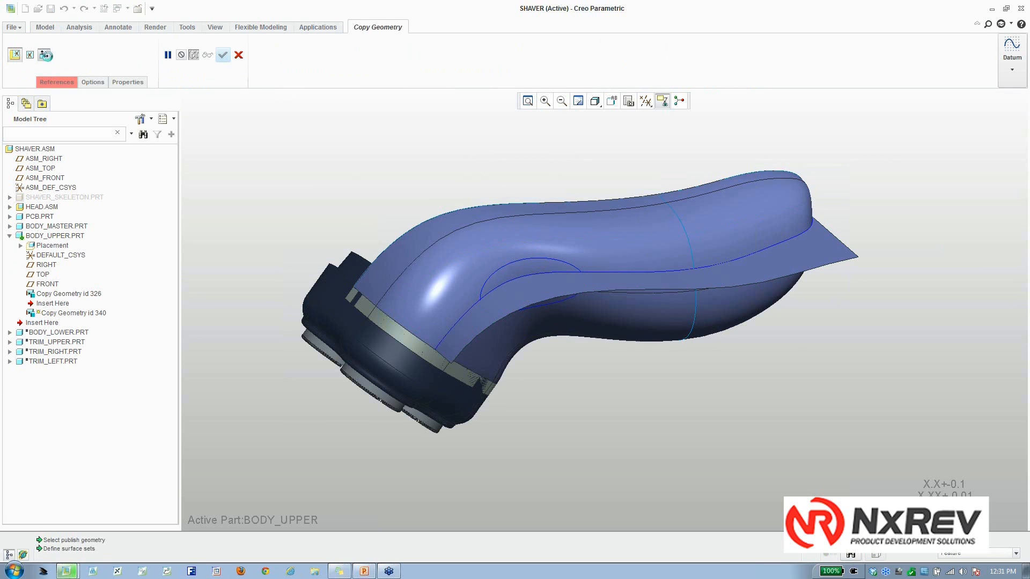
pyautogui.click(500, 252)
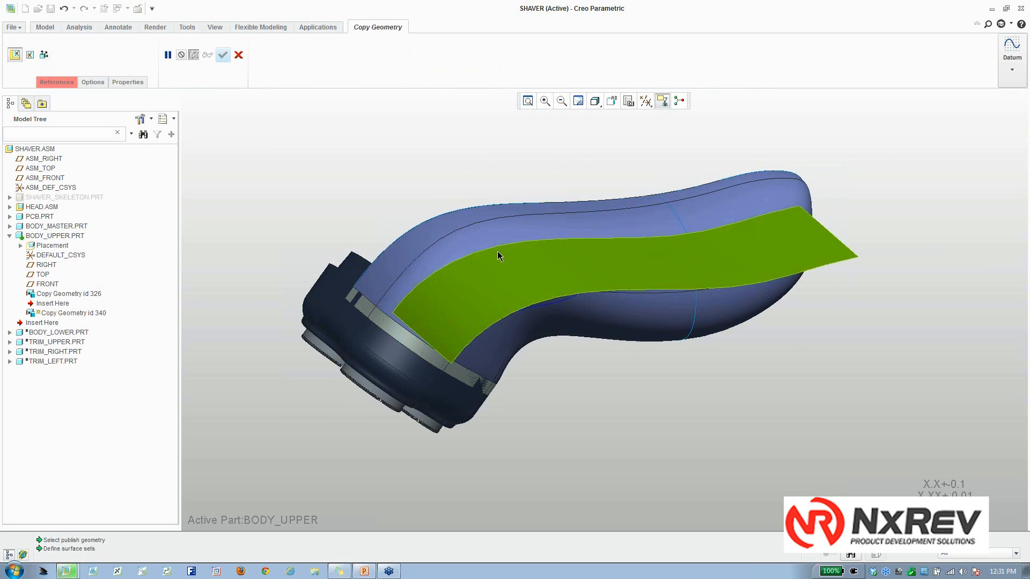
pyautogui.click(498, 211)
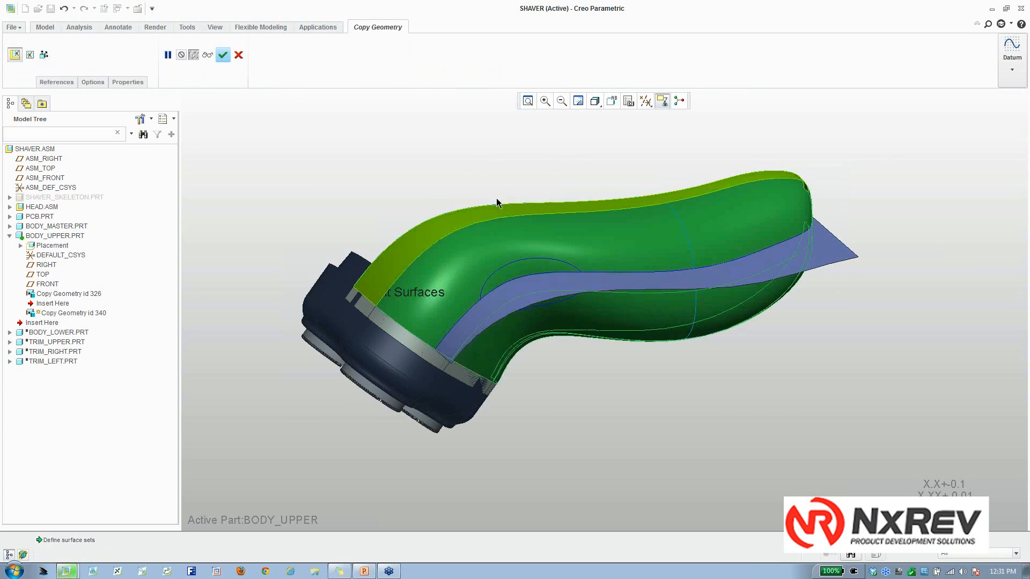
pyautogui.middleClick(468, 174)
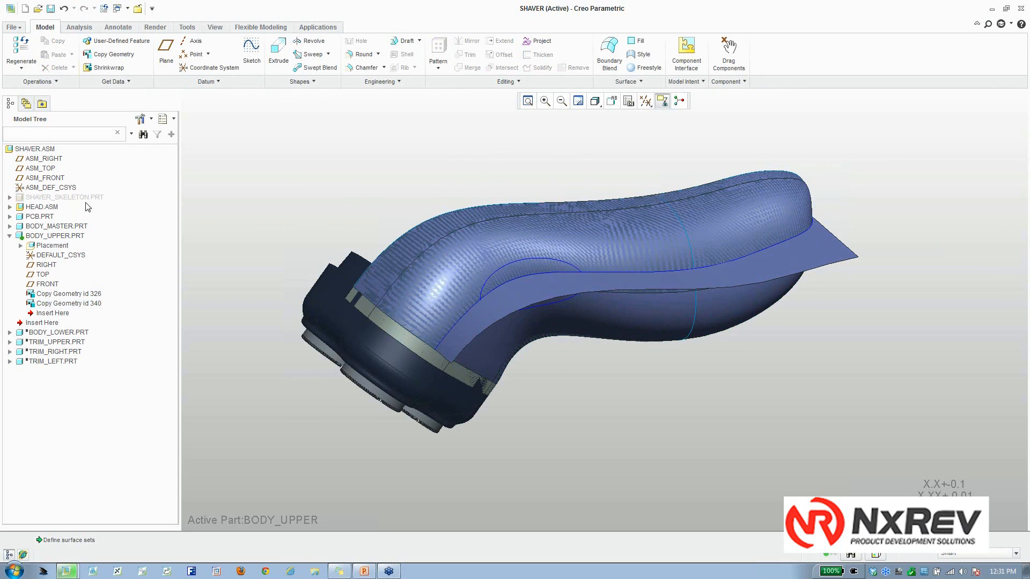
# Open BODY_UPPER.PRT in its own window and inspect the copied body surfaces, split surface and grip curve.
pyautogui.click(71, 236)
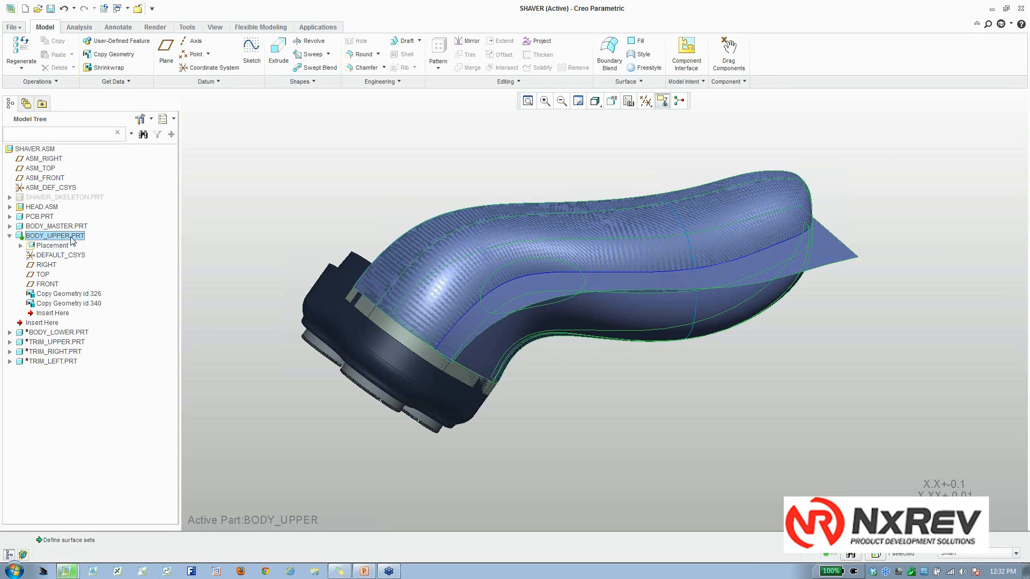
pyautogui.rightClick(72, 239)
pyautogui.click(94, 275)
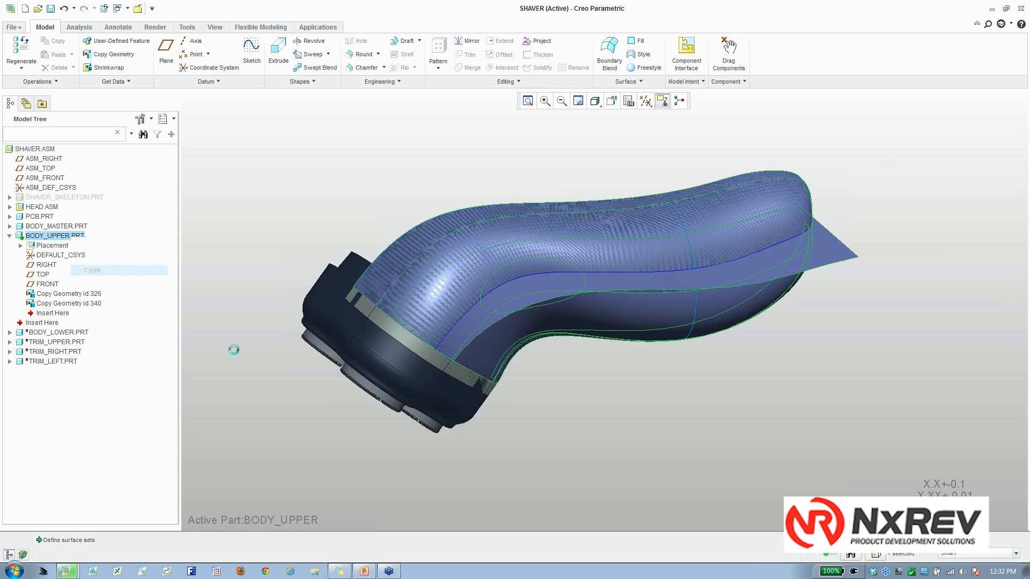
pyautogui.moveTo(575, 362); pyautogui.dragTo(617, 339, button='middle')
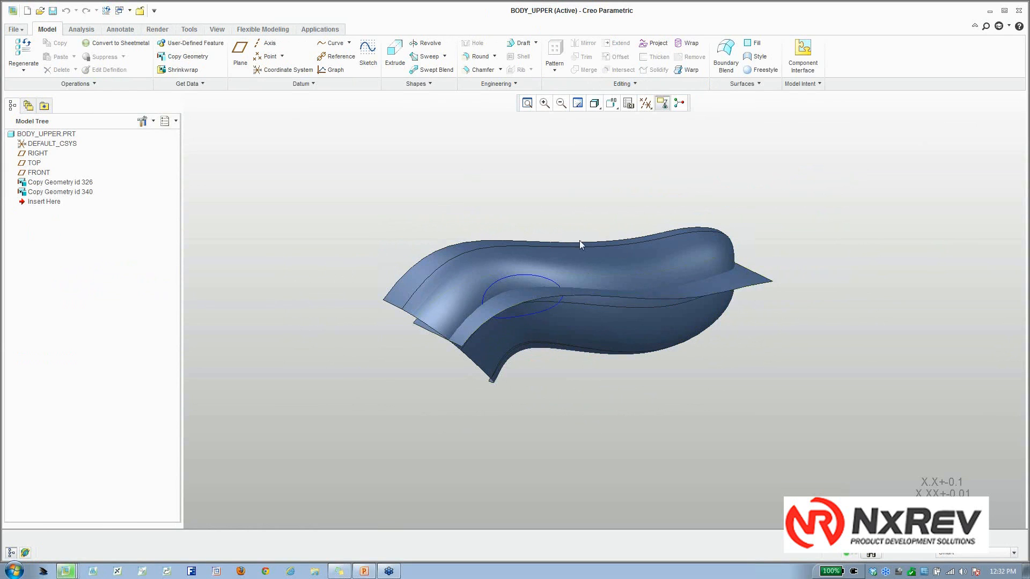
pyautogui.scroll(3, 606, 252)
pyautogui.scroll(-2, 586, 259)
pyautogui.moveTo(587, 259)
pyautogui.keyDown('shift'); pyautogui.mouseDown(button='middle')
pyautogui.moveTo(590, 278)
pyautogui.moveTo(584, 270)
pyautogui.mouseUp(button='middle'); pyautogui.keyUp('shift')
pyautogui.moveTo(603, 211)
pyautogui.mouseDown(button='middle')
pyautogui.moveTo(579, 189)
pyautogui.moveTo(564, 246)
pyautogui.mouseUp(button='middle')
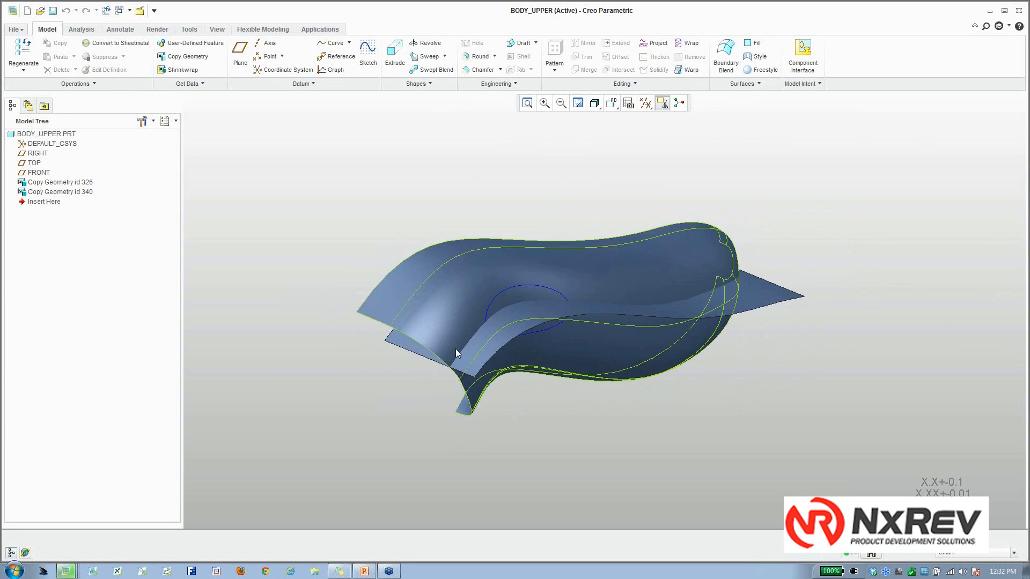
# Trim the copied body quilt with the split surface, keeping the upper portion and discarding the trimming surface.
pyautogui.click(523, 262)
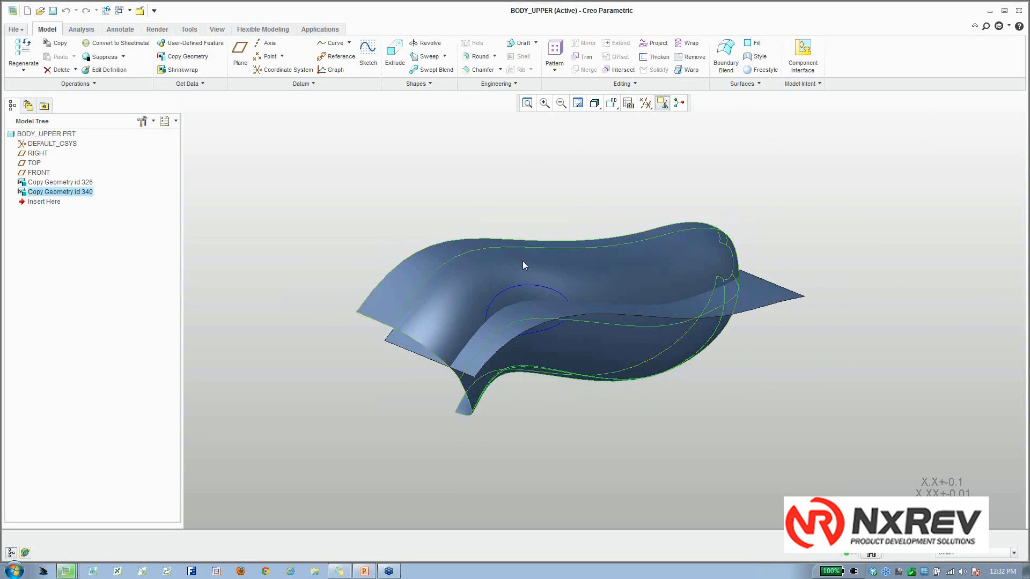
pyautogui.click(583, 57)
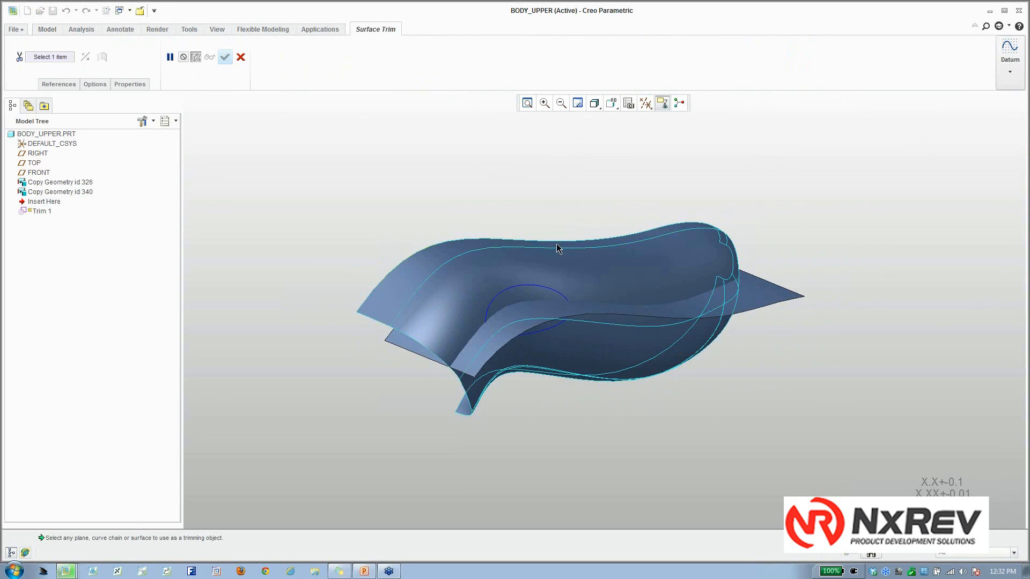
pyautogui.click(751, 299)
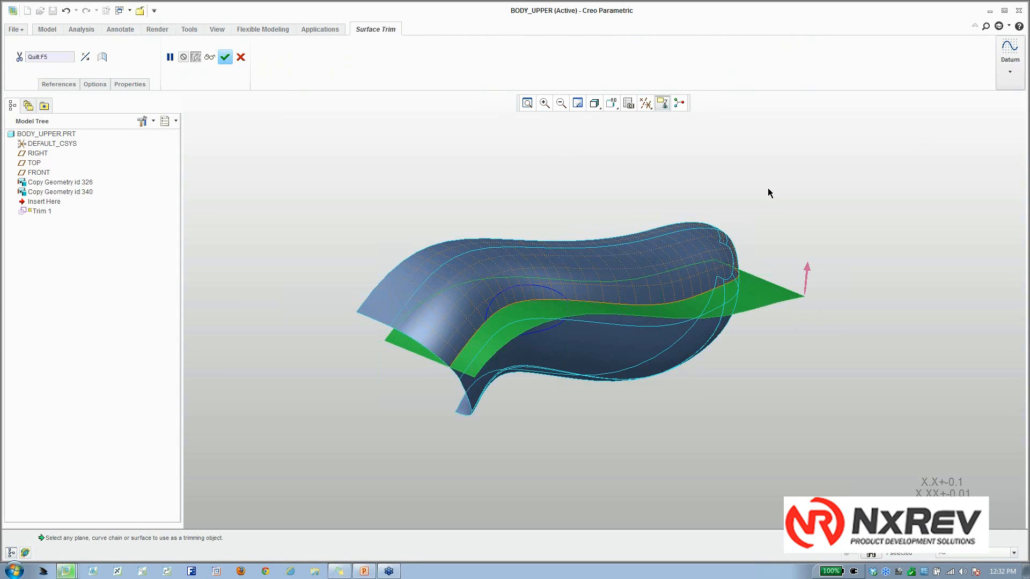
pyautogui.click(96, 84)
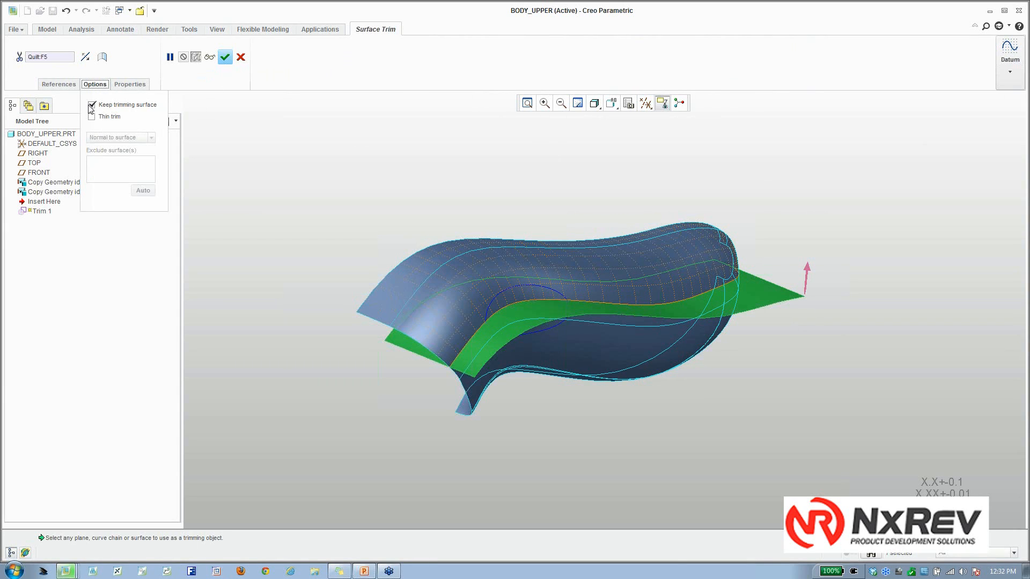
pyautogui.middleClick(105, 108)
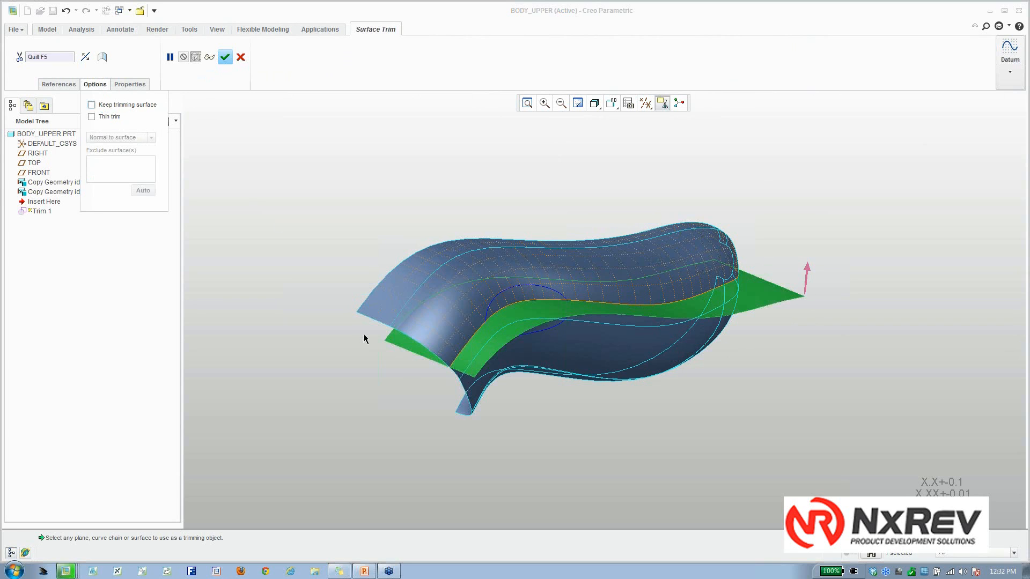
pyautogui.click(224, 58)
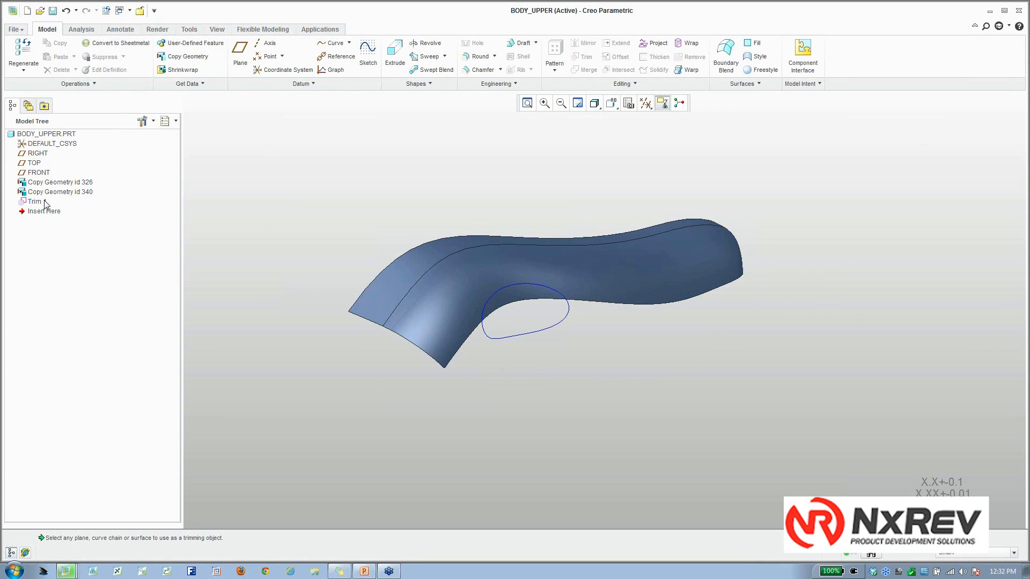
# Trim the remaining upper body quilt with the projected elliptical grip curve to cut out the grip opening.
pyautogui.click(558, 320)
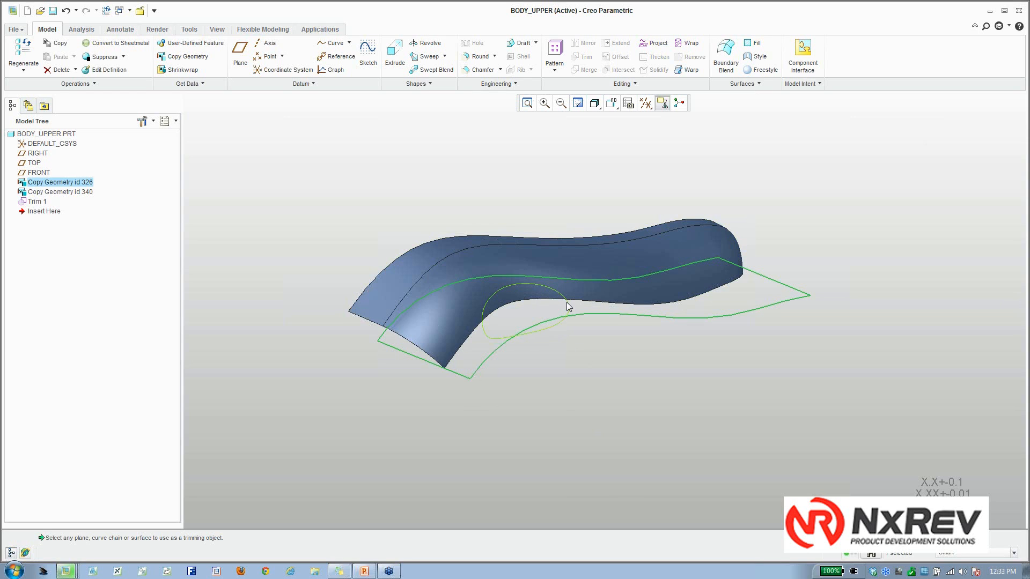
pyautogui.click(567, 303)
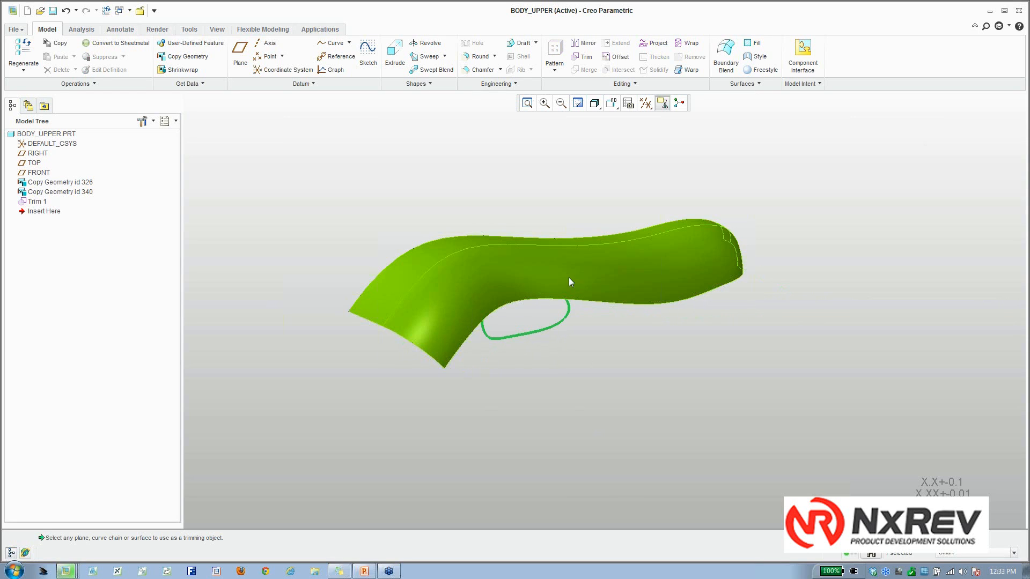
pyautogui.click(528, 198)
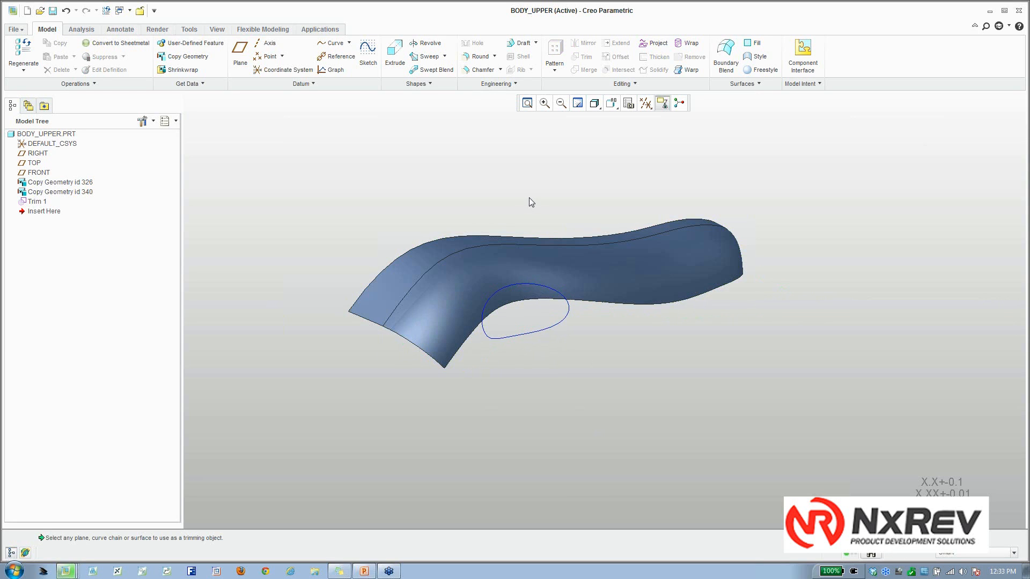
pyautogui.click(596, 282)
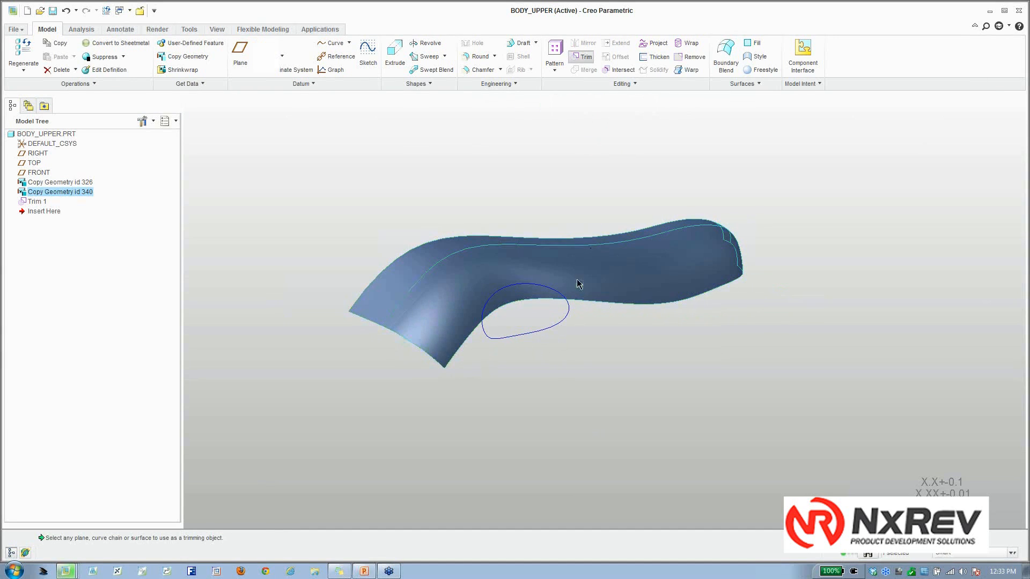
pyautogui.click(569, 309)
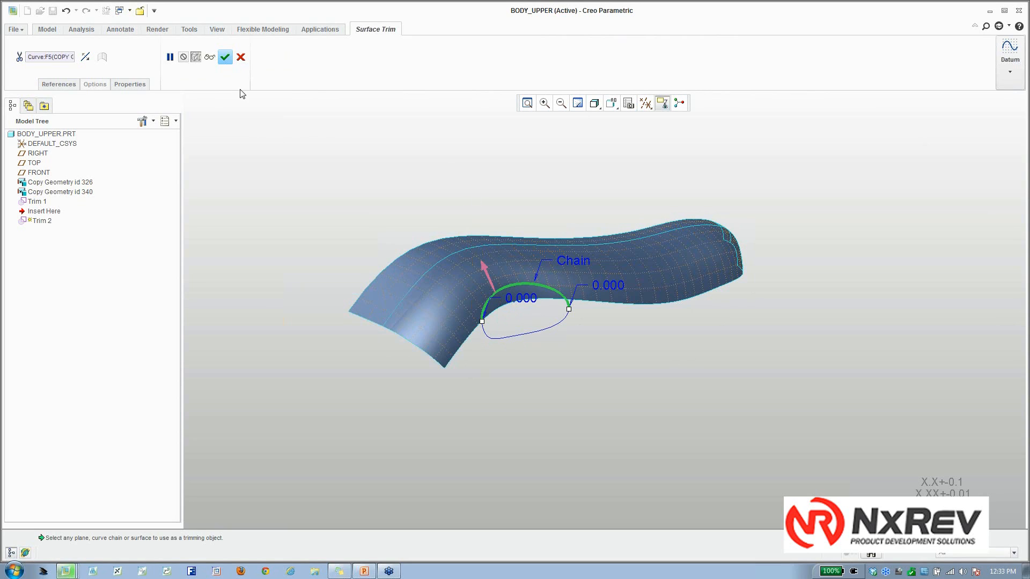
pyautogui.click(225, 57)
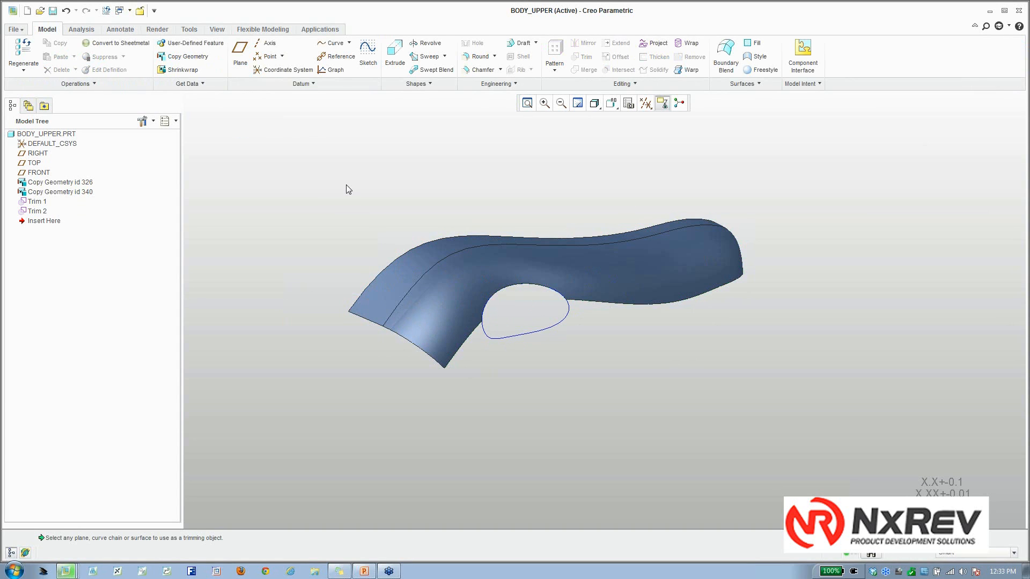
# Turn on datum plane display and mirror the trimmed body quilt about the FRONT plane.
pyautogui.moveTo(346, 185)
pyautogui.mouseDown(button='middle')
pyautogui.moveTo(432, 193)
pyautogui.moveTo(443, 246)
pyautogui.moveTo(435, 212)
pyautogui.moveTo(490, 194)
pyautogui.moveTo(441, 208)
pyautogui.moveTo(421, 197)
pyautogui.moveTo(452, 223)
pyautogui.mouseUp(button='middle')
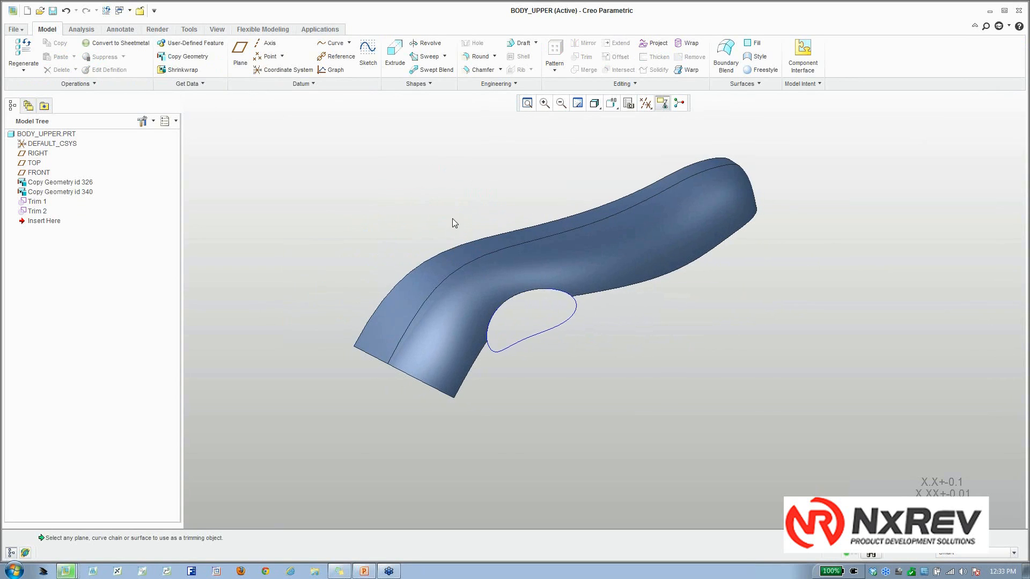
pyautogui.click(566, 255)
pyautogui.click(584, 43)
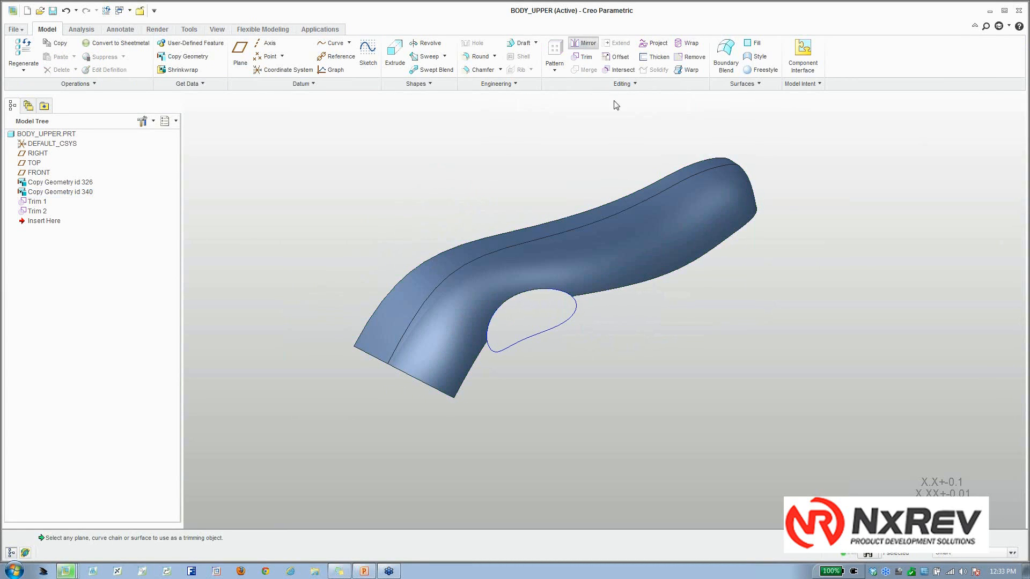
pyautogui.click(646, 104)
pyautogui.click(674, 178)
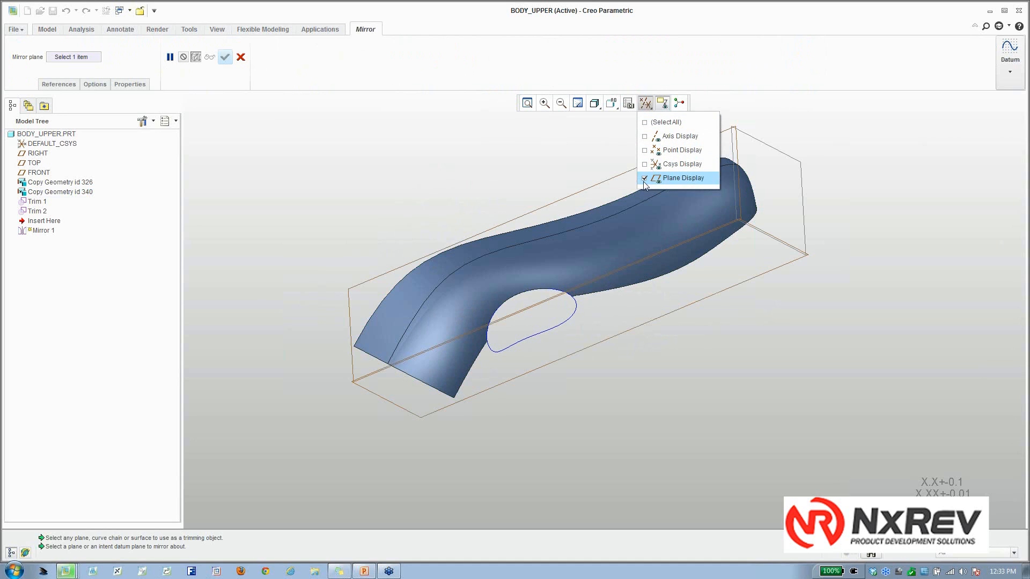
pyautogui.click(607, 182)
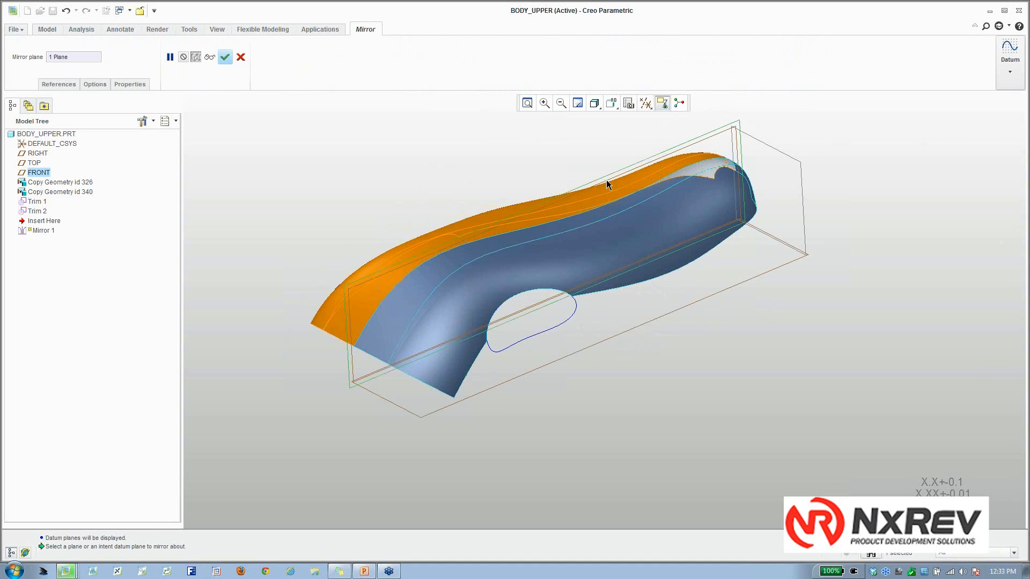
pyautogui.middleClick(578, 137)
pyautogui.keyDown('shift'); pyautogui.moveTo(549, 157); pyautogui.dragTo(591, 208, button='middle'); pyautogui.keyUp('shift')
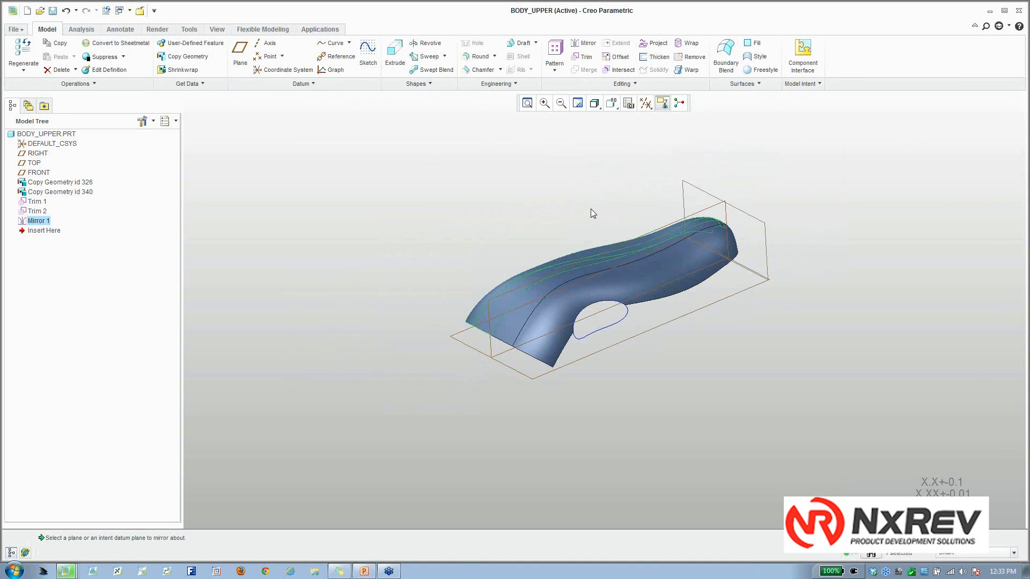
pyautogui.click(590, 208)
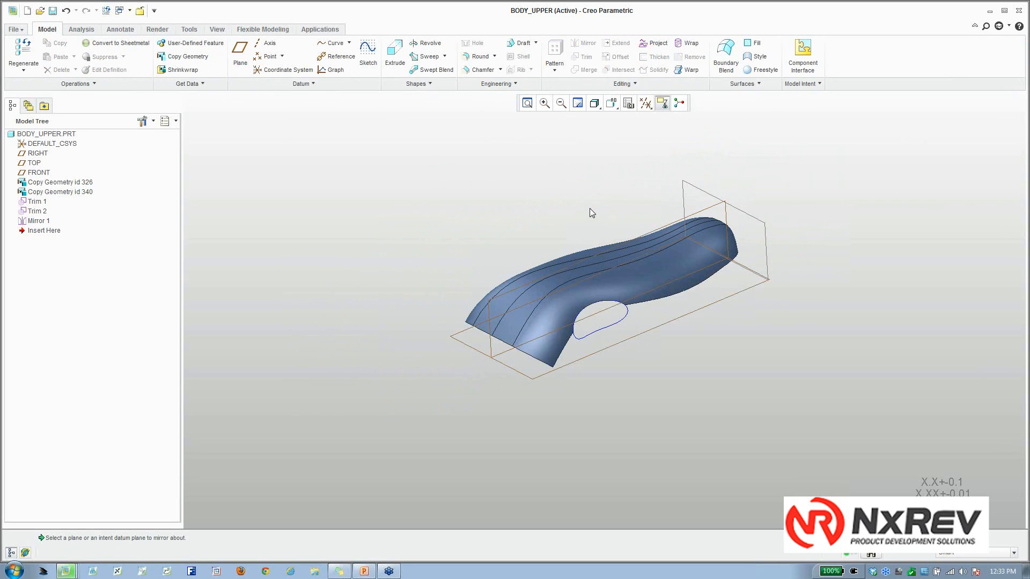
# Merge the original and mirrored halves of the upper body into a single quilt.
pyautogui.scroll(-2, 583, 234)
pyautogui.moveTo(583, 258); pyautogui.dragTo(603, 274, button='middle')
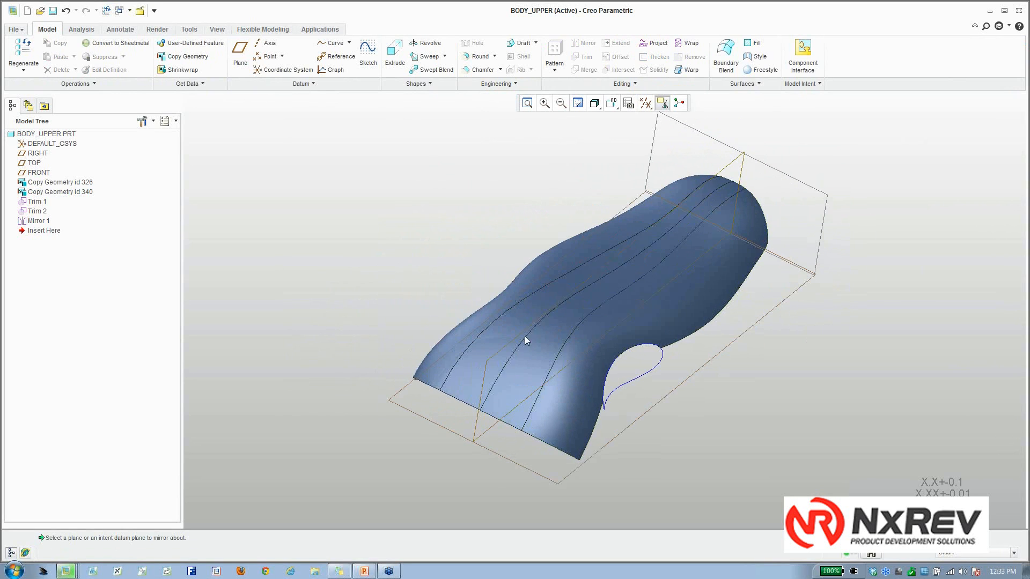
pyautogui.click(510, 330)
pyautogui.keyDown('ctrl'); pyautogui.click(553, 346); pyautogui.keyUp('ctrl')
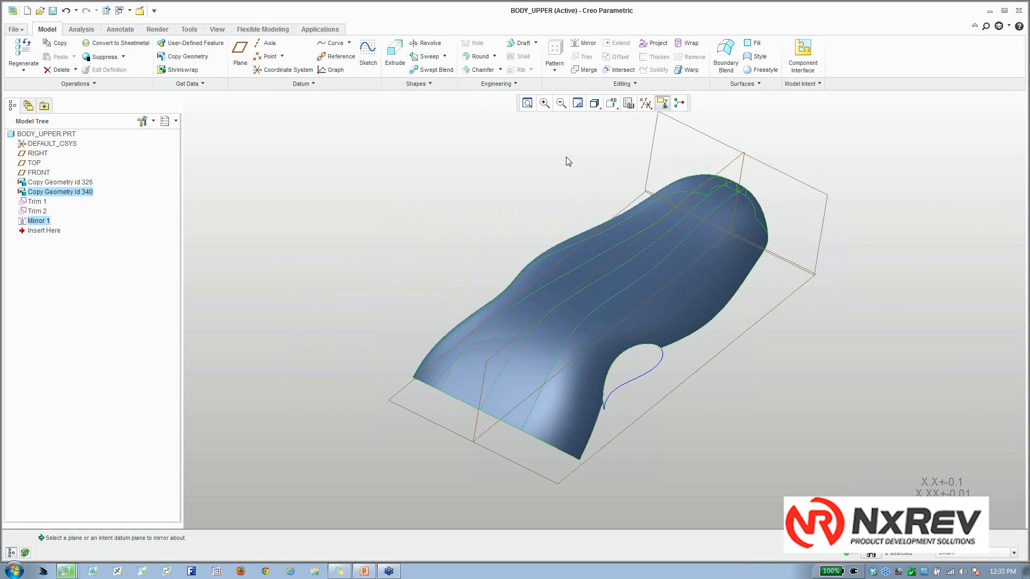
pyautogui.click(584, 71)
pyautogui.middleClick(517, 189)
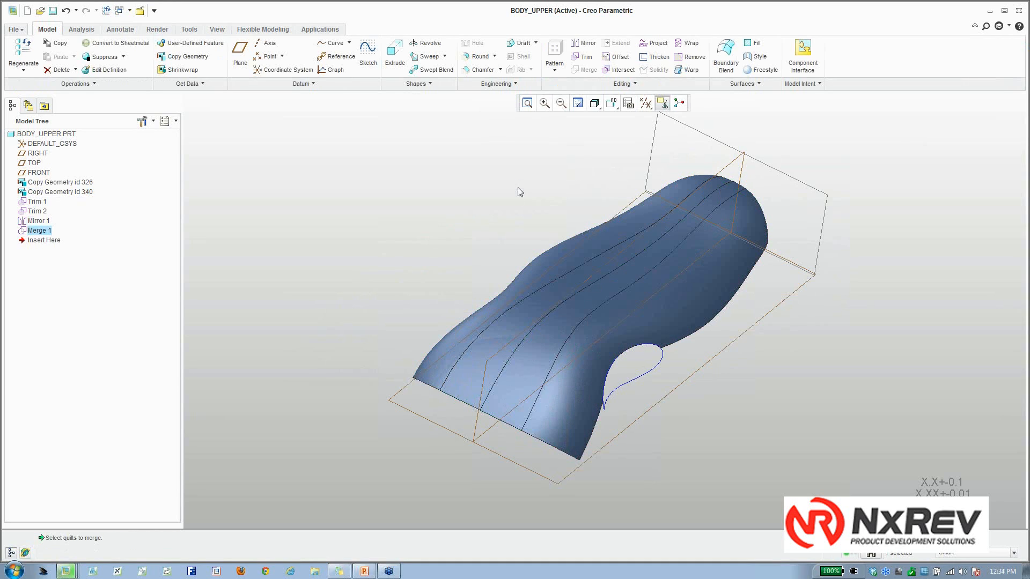
pyautogui.click(518, 188)
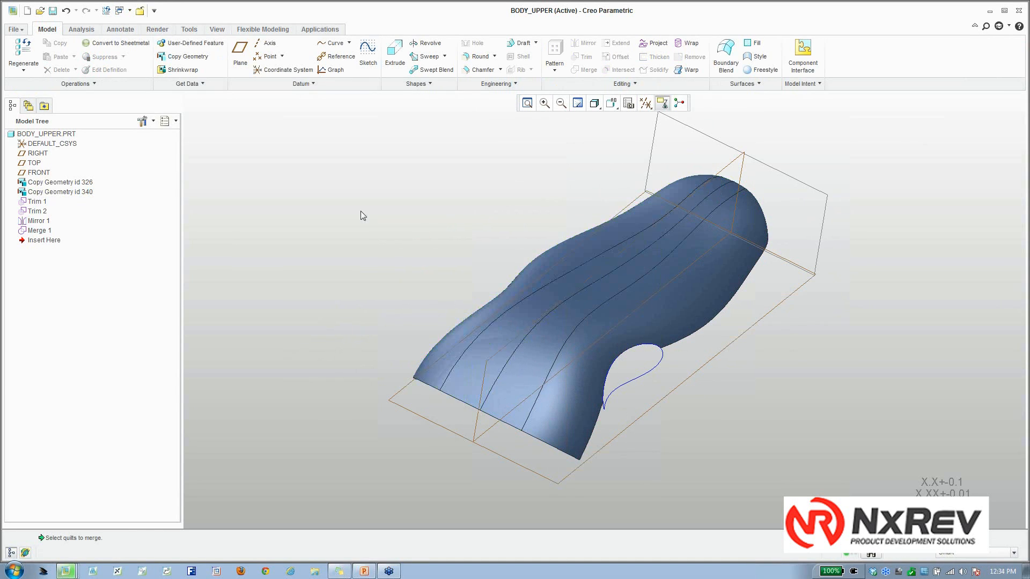
# Thicken the merged upper body quilt into a solid wall with a thickness of 2.5.
pyautogui.moveTo(556, 280); pyautogui.dragTo(663, 313, button='middle')
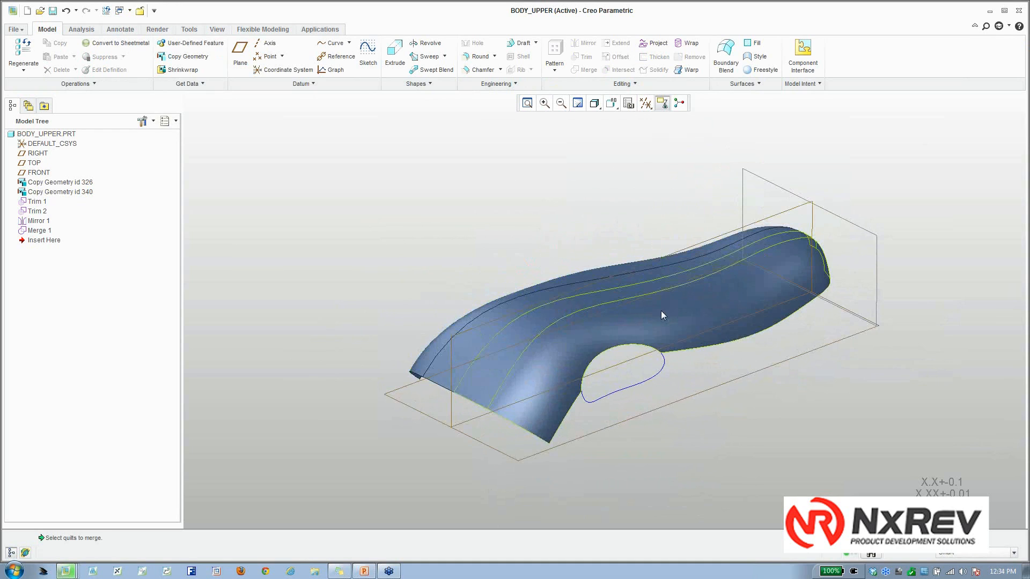
pyautogui.click(661, 312)
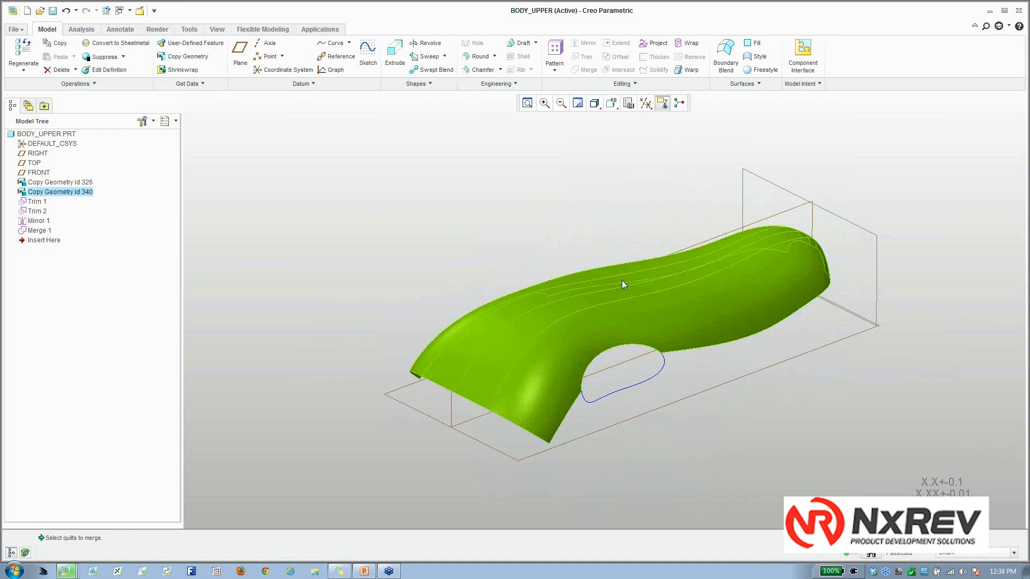
pyautogui.click(622, 280)
pyautogui.click(654, 57)
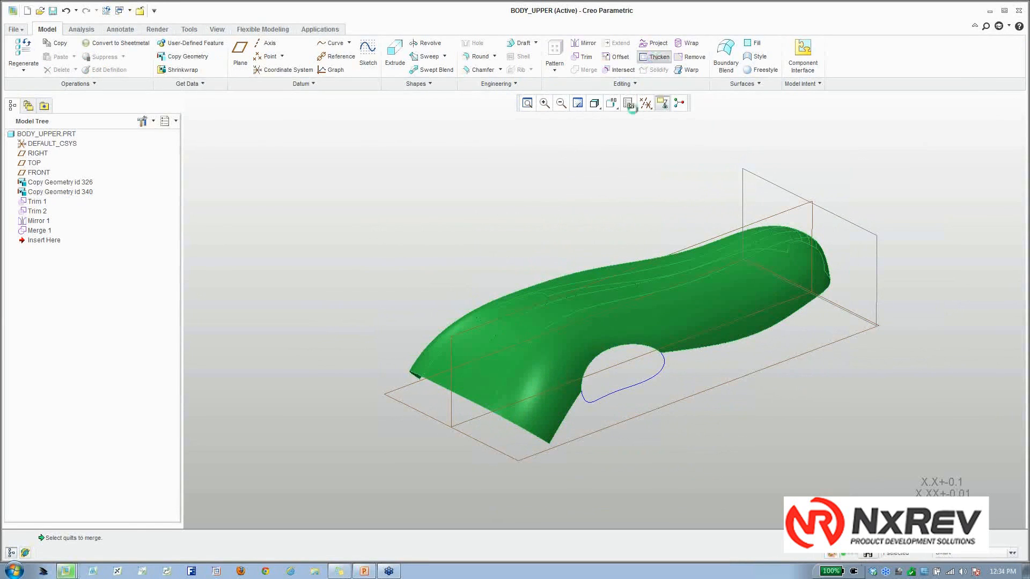
pyautogui.click(539, 293)
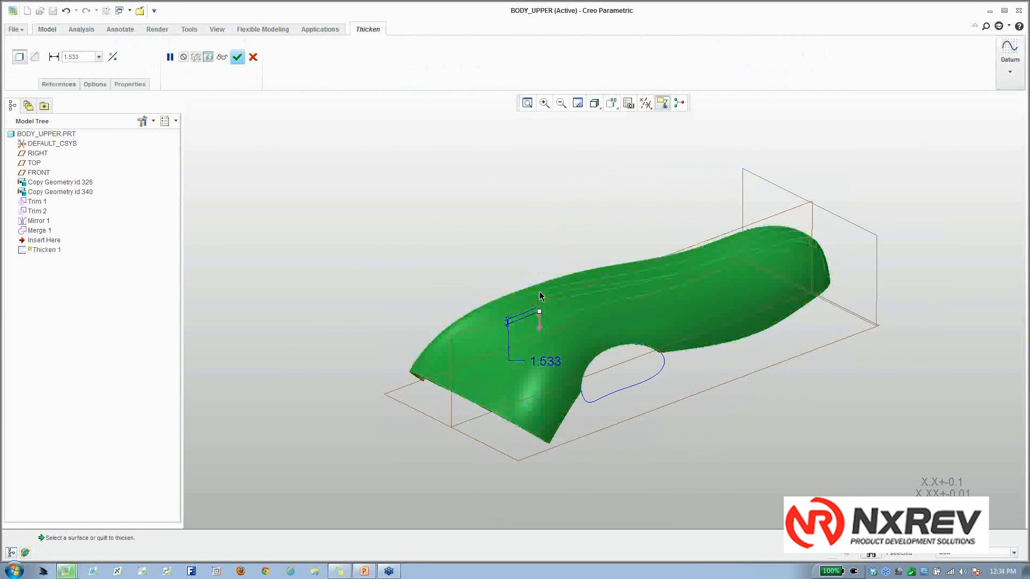
pyautogui.doubleClick(544, 362)
pyautogui.write('2.5')
pyautogui.press('Return')
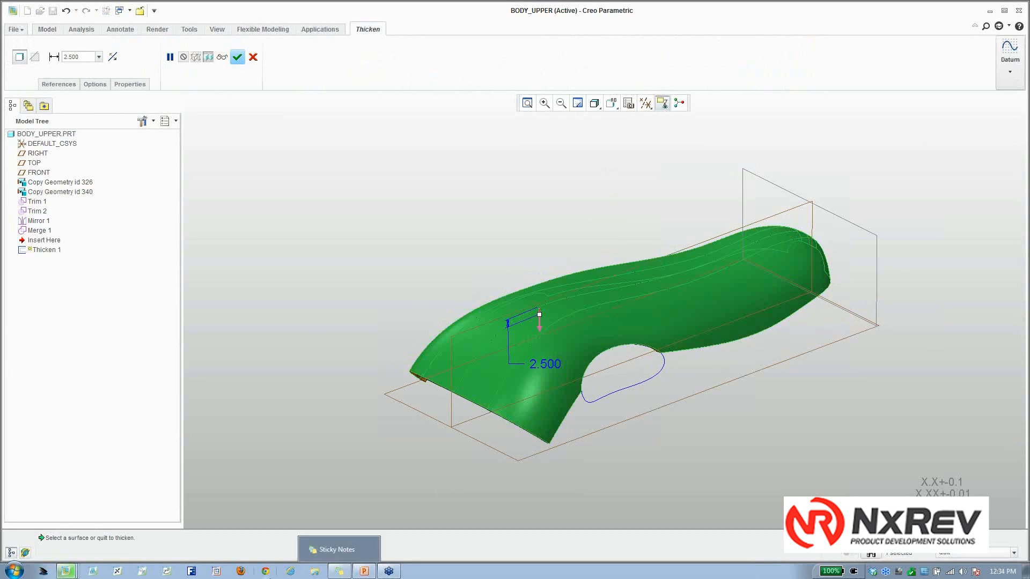
pyautogui.moveTo(447, 319); pyautogui.dragTo(466, 241, button='middle')
pyautogui.click(237, 57)
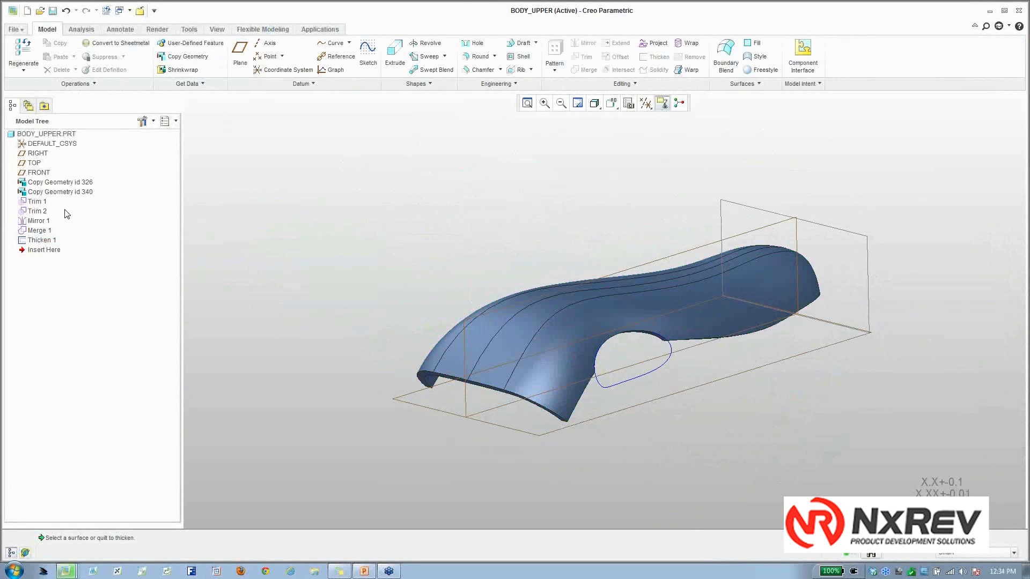
# Hide both Copy Geometry features in BODY_UPPER.
pyautogui.moveTo(539, 241); pyautogui.dragTo(546, 256, button='middle')
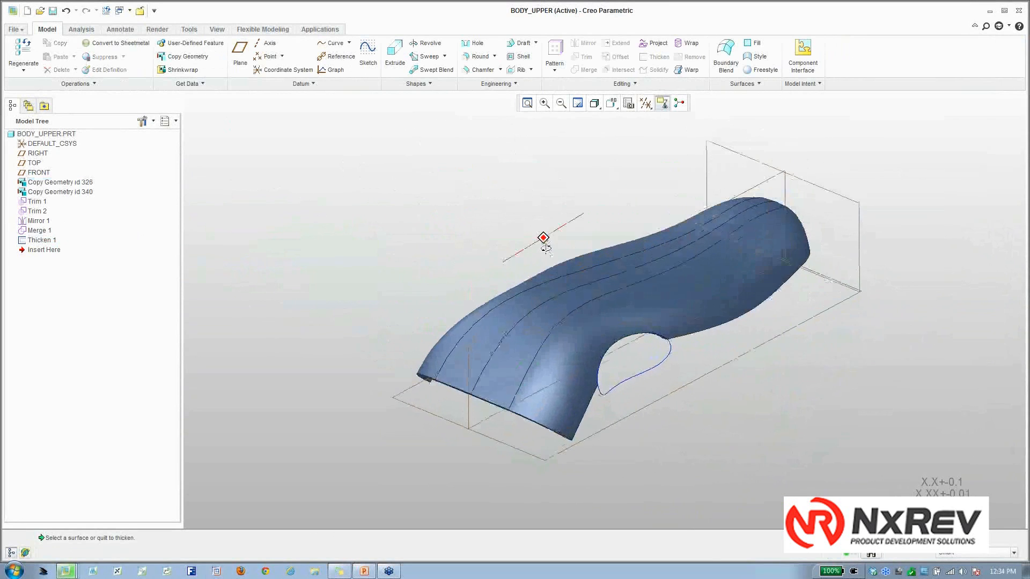
pyautogui.click(63, 183)
pyautogui.keyDown('ctrl'); pyautogui.click(67, 192); pyautogui.keyUp('ctrl')
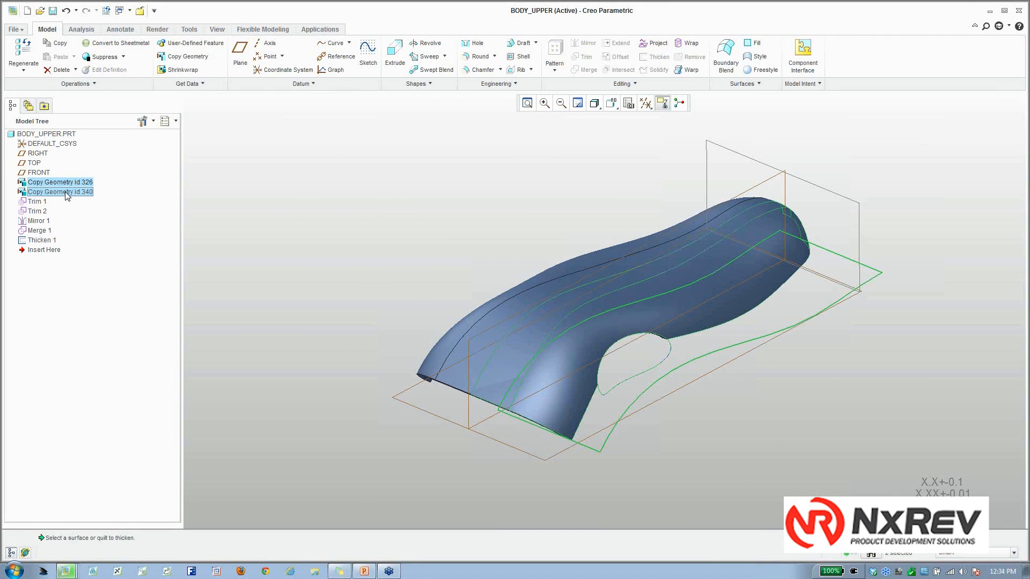
pyautogui.rightClick(66, 195)
pyautogui.click(88, 255)
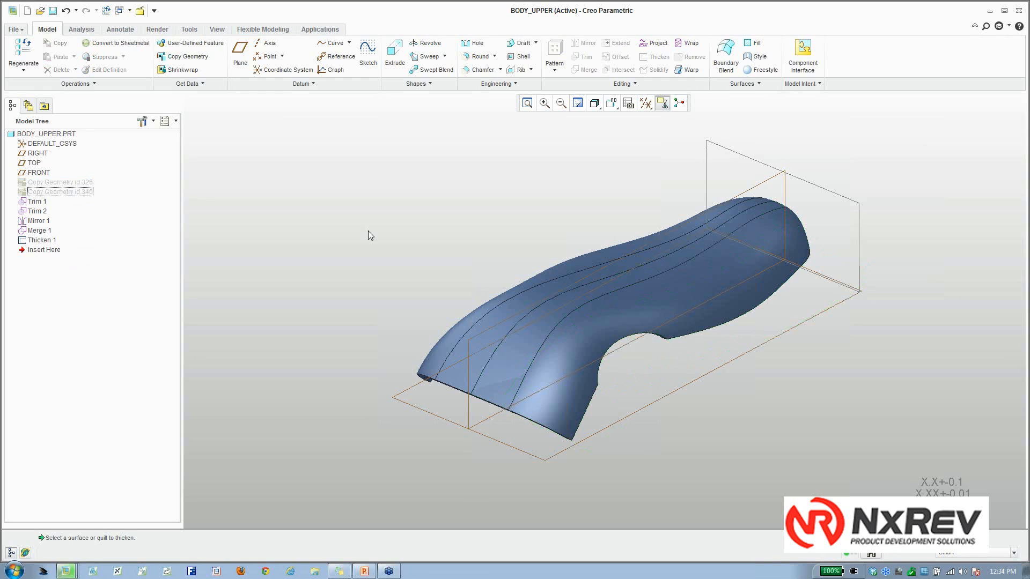
# Turn off datum plane display and show the upper body shaded without edges.
pyautogui.moveTo(377, 233)
pyautogui.mouseDown(button='middle')
pyautogui.moveTo(471, 226)
pyautogui.moveTo(520, 299)
pyautogui.mouseUp(button='middle')
pyautogui.click(645, 102)
pyautogui.click(683, 178)
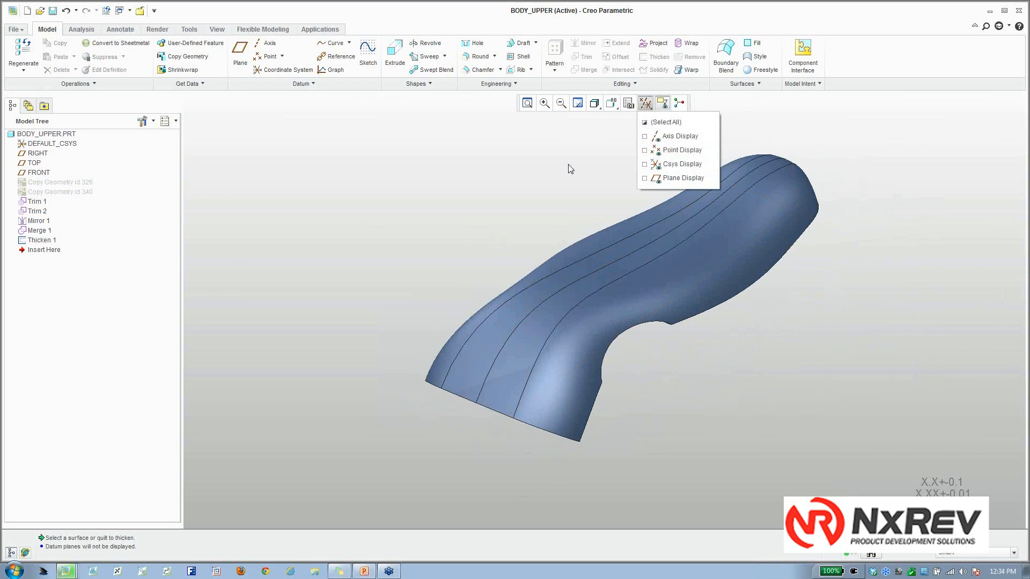
pyautogui.moveTo(570, 203); pyautogui.dragTo(610, 127, button='middle')
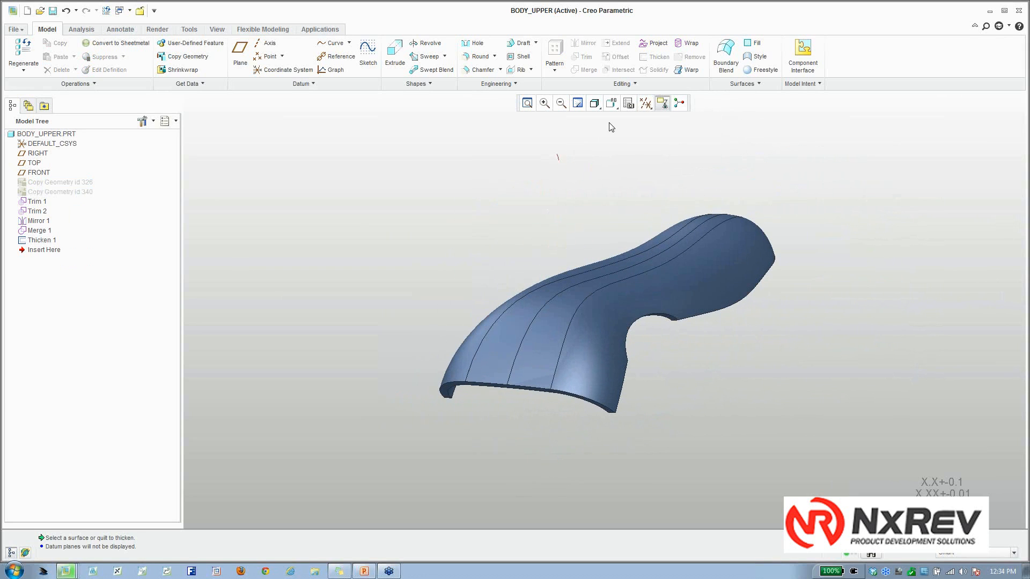
pyautogui.click(594, 103)
pyautogui.click(655, 151)
pyautogui.moveTo(524, 180)
pyautogui.mouseDown(button='middle')
pyautogui.moveTo(641, 241)
pyautogui.moveTo(622, 239)
pyautogui.moveTo(609, 268)
pyautogui.moveTo(595, 242)
pyautogui.mouseUp(button='middle')
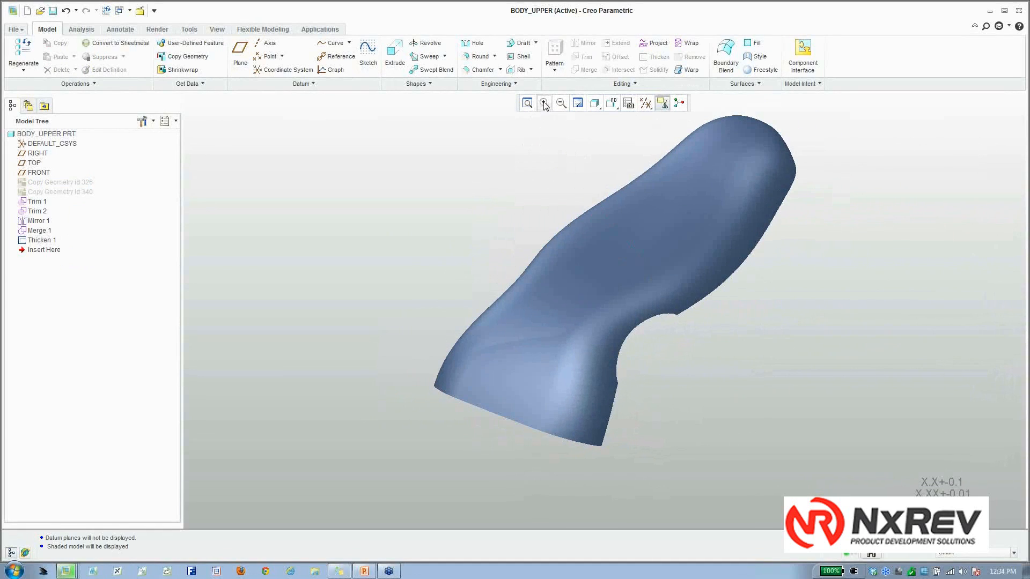
# Run a Reflection analysis on the upper body's solid geometry, examine the stripes from another angle, and close it without saving.
pyautogui.click(91, 30)
pyautogui.click(386, 87)
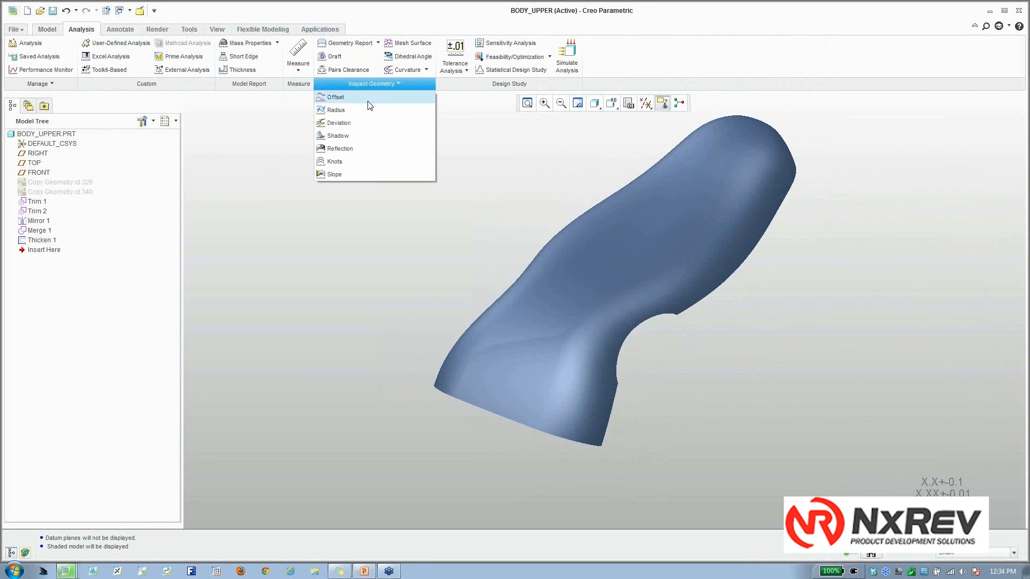
pyautogui.click(364, 149)
pyautogui.click(602, 279)
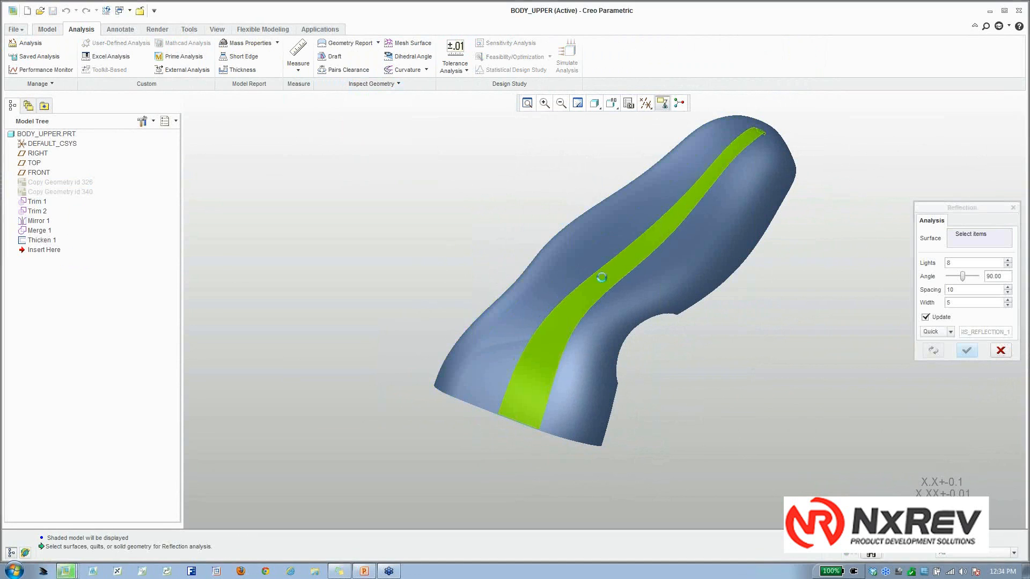
pyautogui.moveTo(545, 228)
pyautogui.mouseDown(button='middle')
pyautogui.moveTo(563, 259)
pyautogui.moveTo(547, 220)
pyautogui.moveTo(613, 210)
pyautogui.moveTo(549, 218)
pyautogui.moveTo(538, 232)
pyautogui.moveTo(553, 217)
pyautogui.mouseUp(button='middle')
pyautogui.moveTo(868, 241); pyautogui.dragTo(848, 255, button='middle')
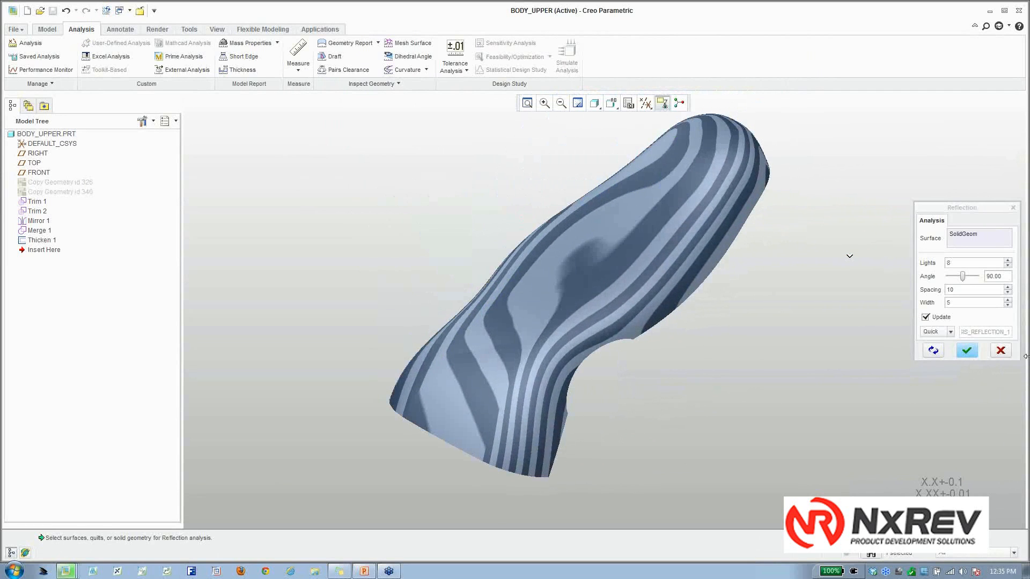
pyautogui.click(1001, 350)
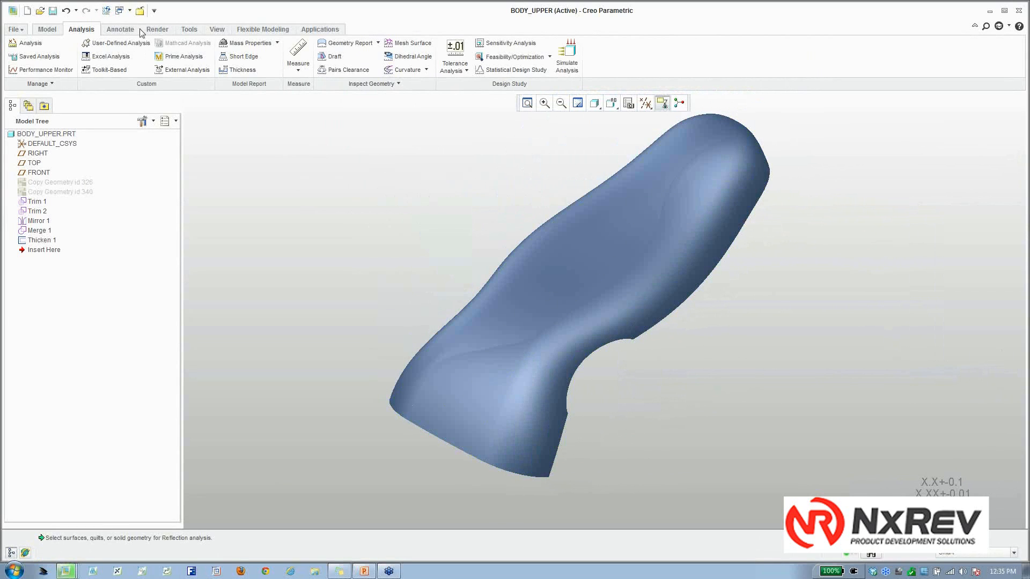
# Switch to SHAVER.ASM and move the assembly's insertion point to just after BODY_LOWER.PRT.
pyautogui.click(129, 11)
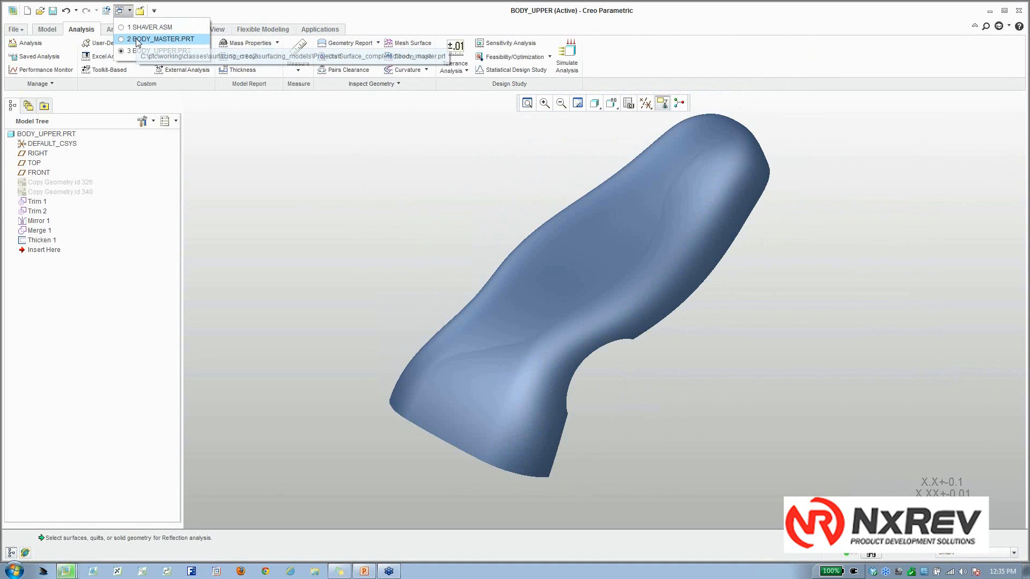
pyautogui.click(142, 26)
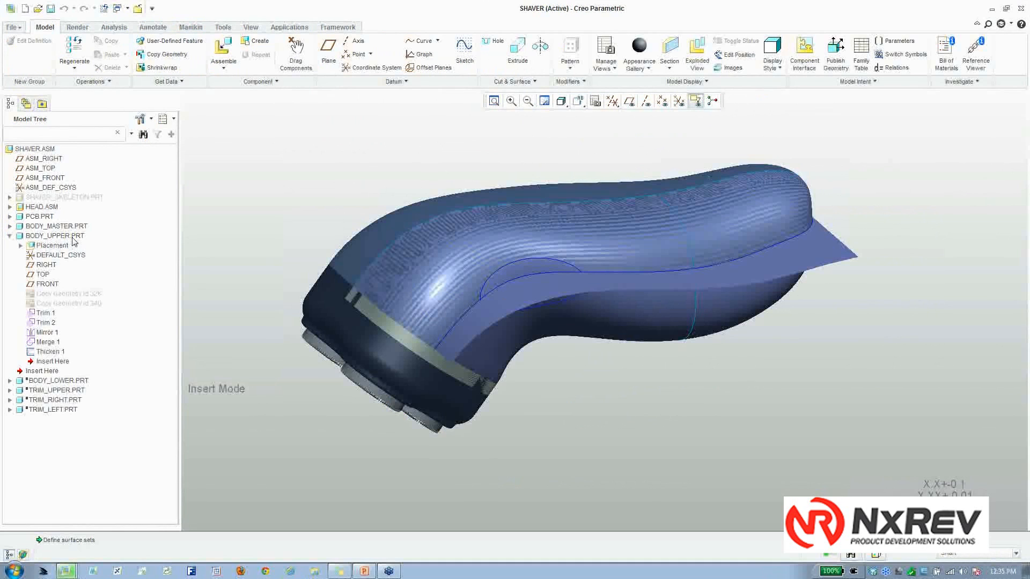
pyautogui.click(10, 236)
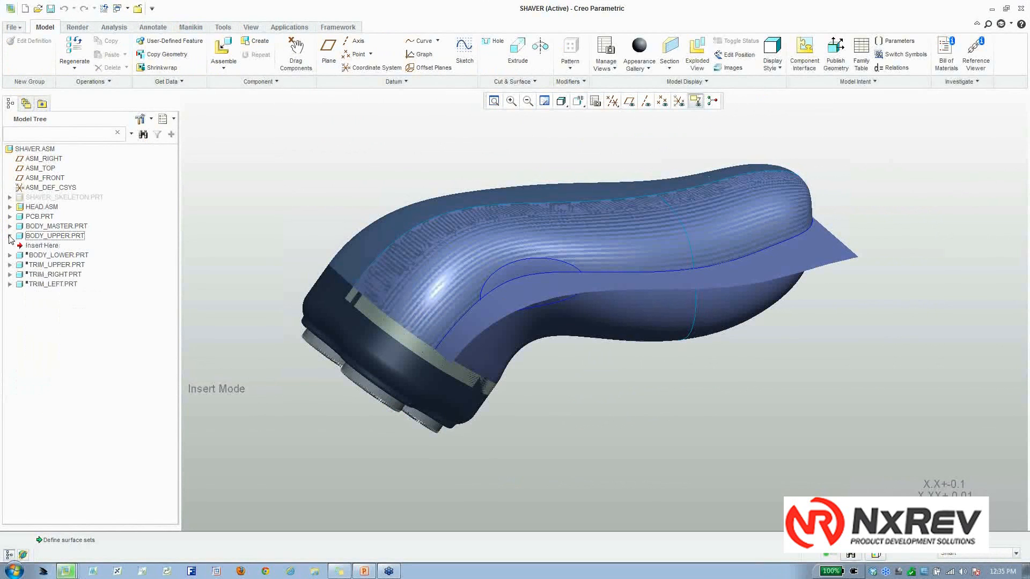
pyautogui.moveTo(37, 248); pyautogui.dragTo(35, 259)
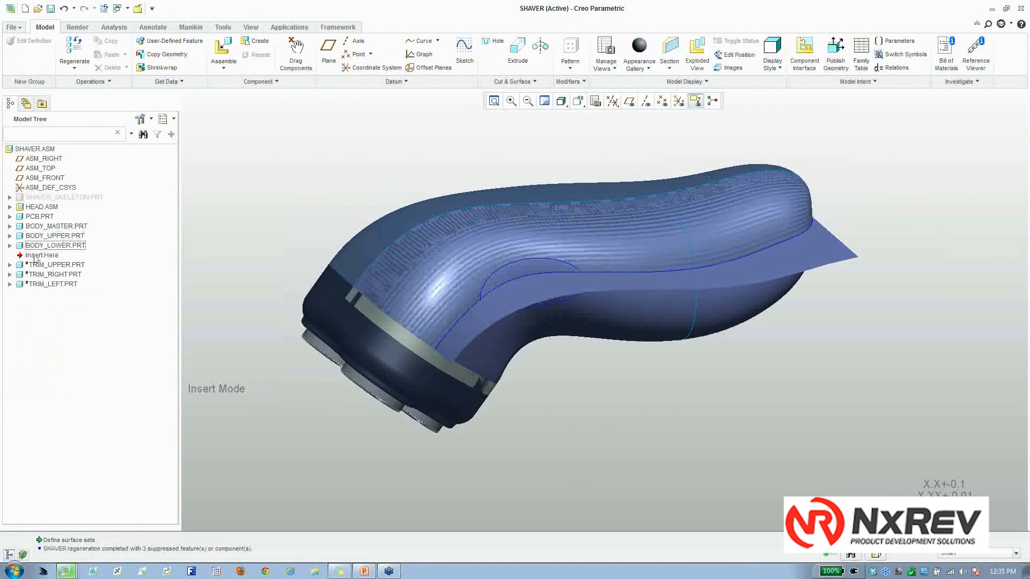
# Expand BODY_LOWER.PRT and activate it within the shaver assembly.
pyautogui.click(9, 245)
pyautogui.rightClick(48, 248)
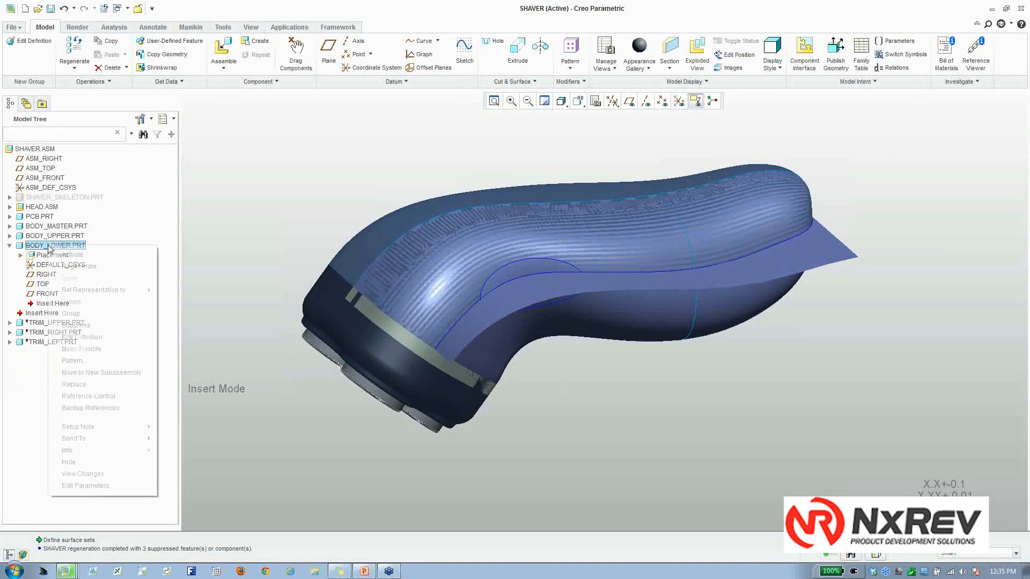
pyautogui.click(73, 271)
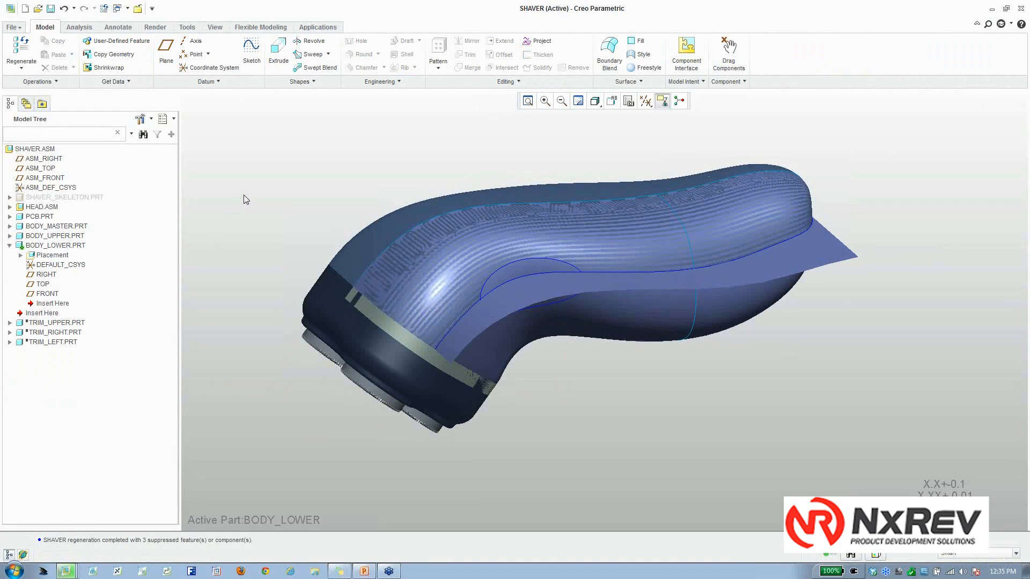
# Copy the master body's parting surface and its oval curve into BODY_LOWER with Copy Geometry, without using publish geometry.
pyautogui.click(112, 55)
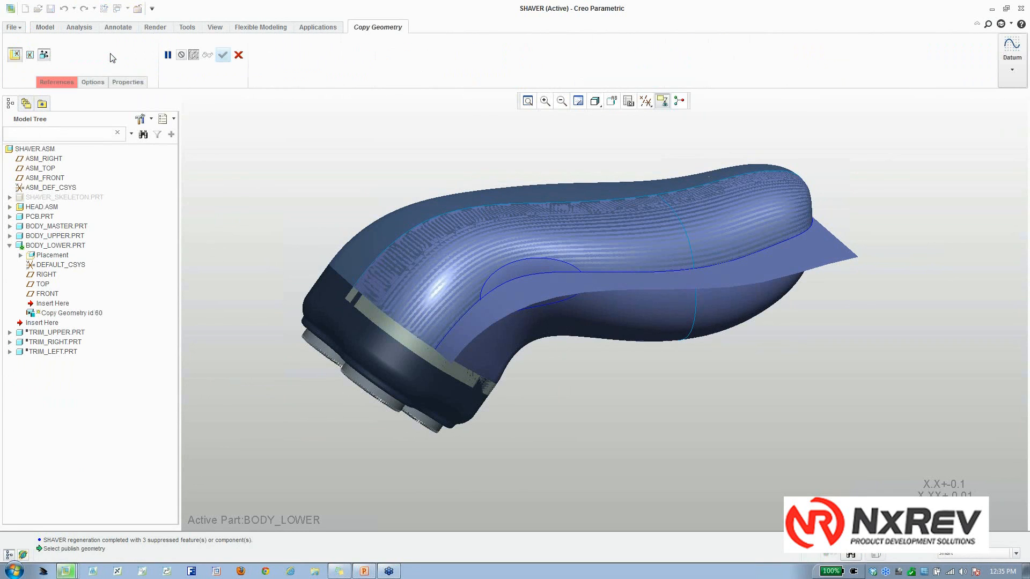
pyautogui.click(45, 56)
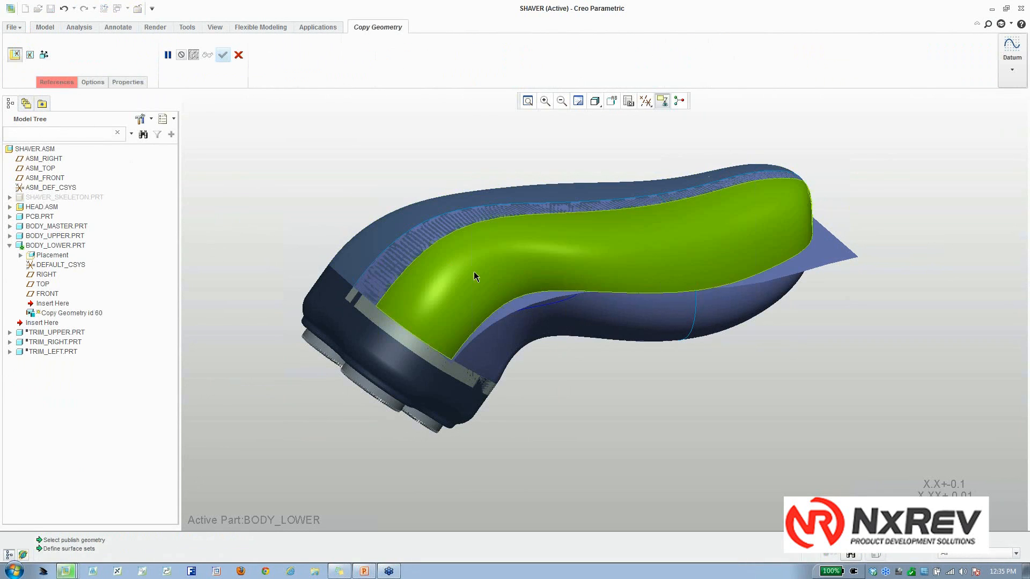
pyautogui.click(525, 303)
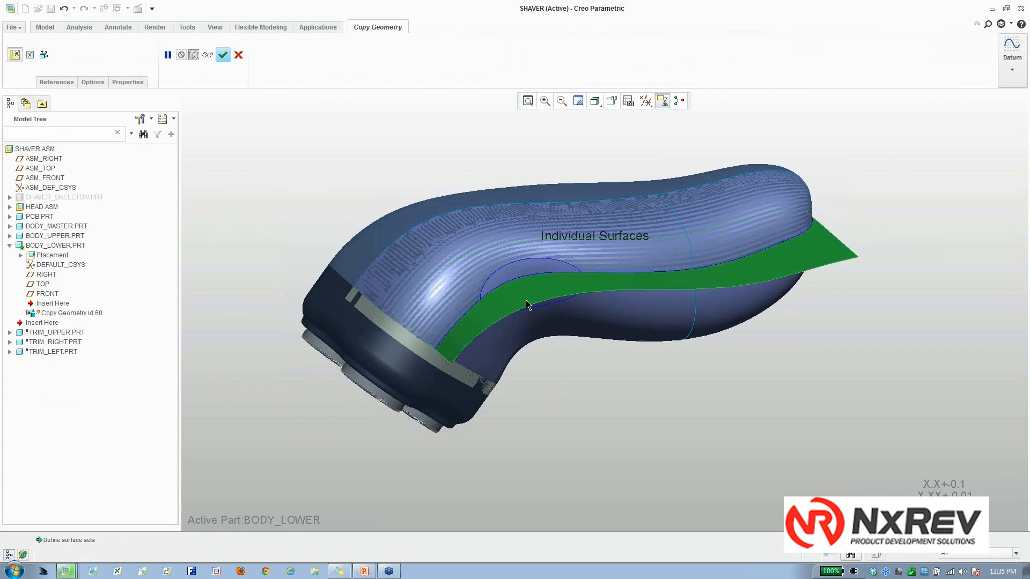
pyautogui.rightClick(431, 197)
pyautogui.click(433, 180)
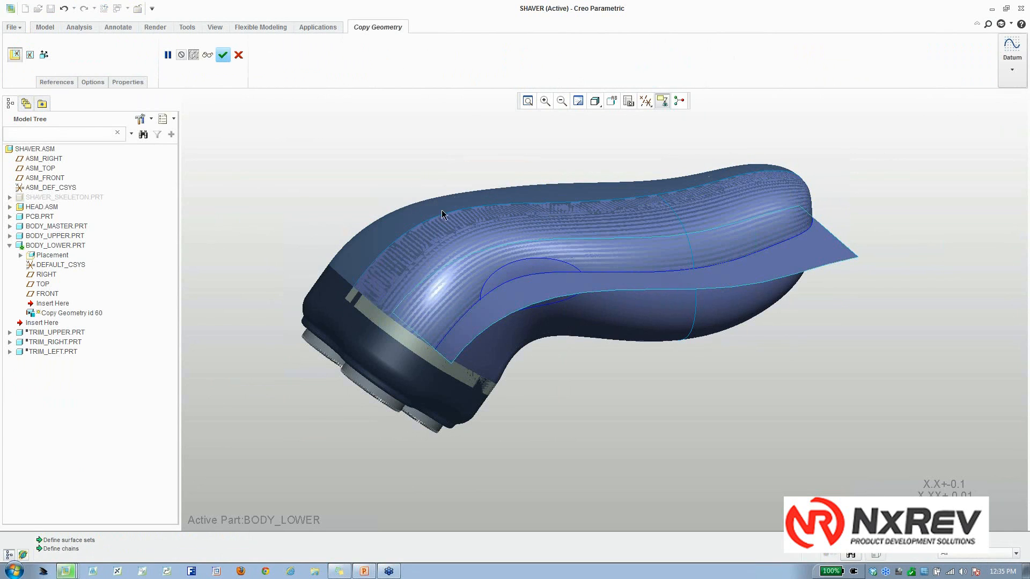
pyautogui.click(560, 264)
pyautogui.middleClick(526, 146)
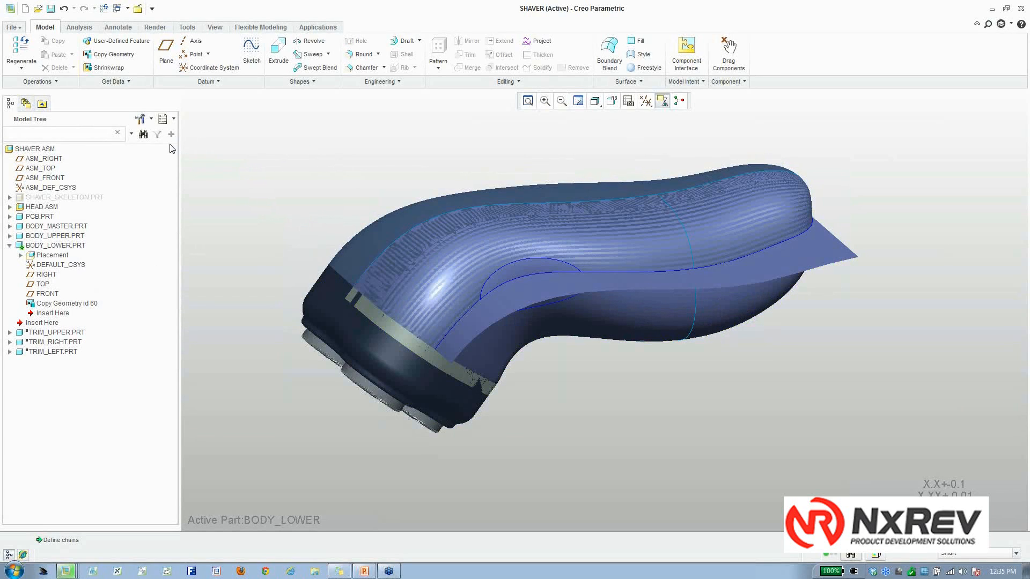
# Copy the master model's main body surface into BODY_LOWER with a second Copy Geometry feature, without using publish geometry.
pyautogui.click(114, 55)
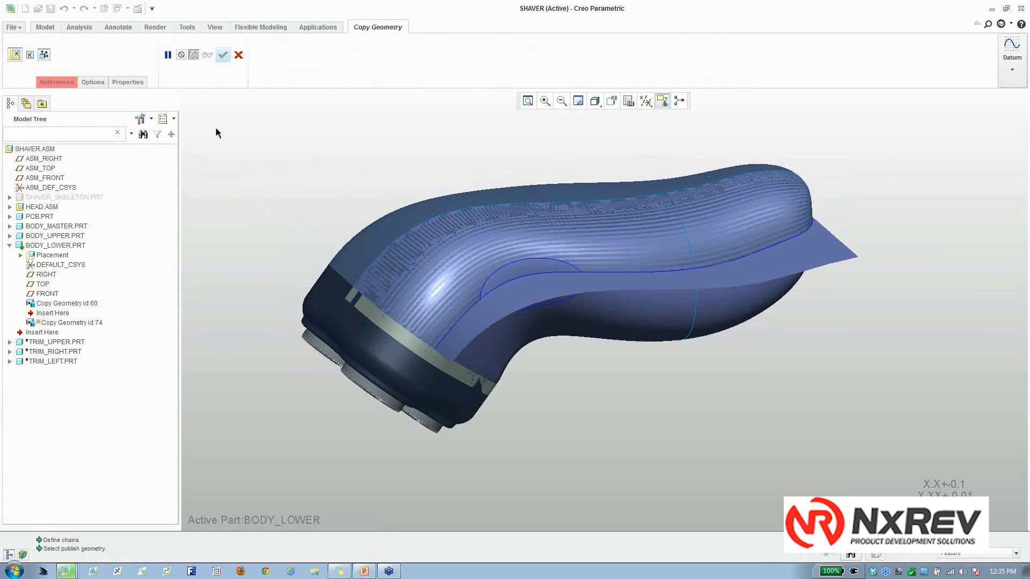
pyautogui.click(47, 59)
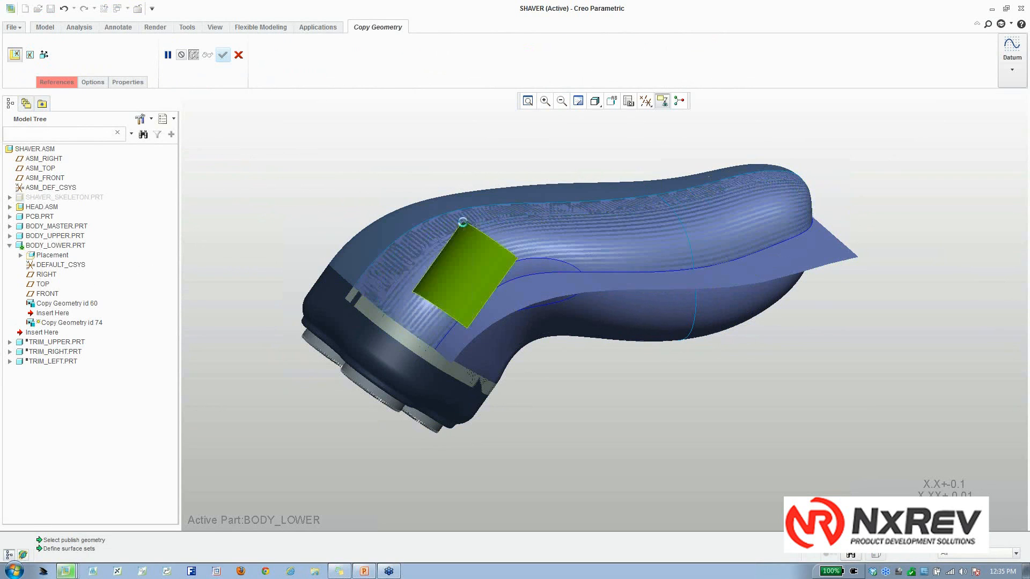
pyautogui.click(464, 223)
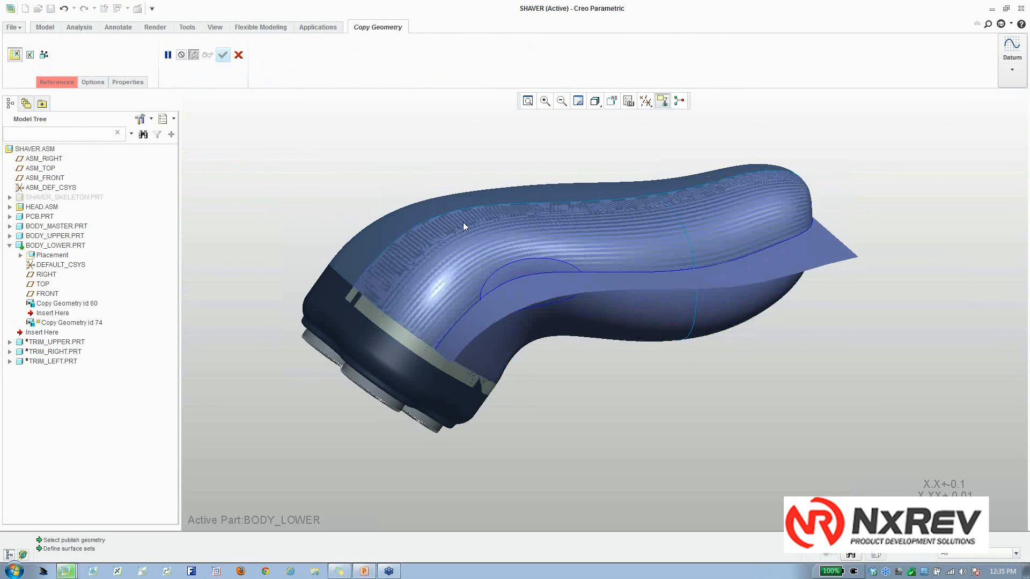
pyautogui.middleClick(422, 171)
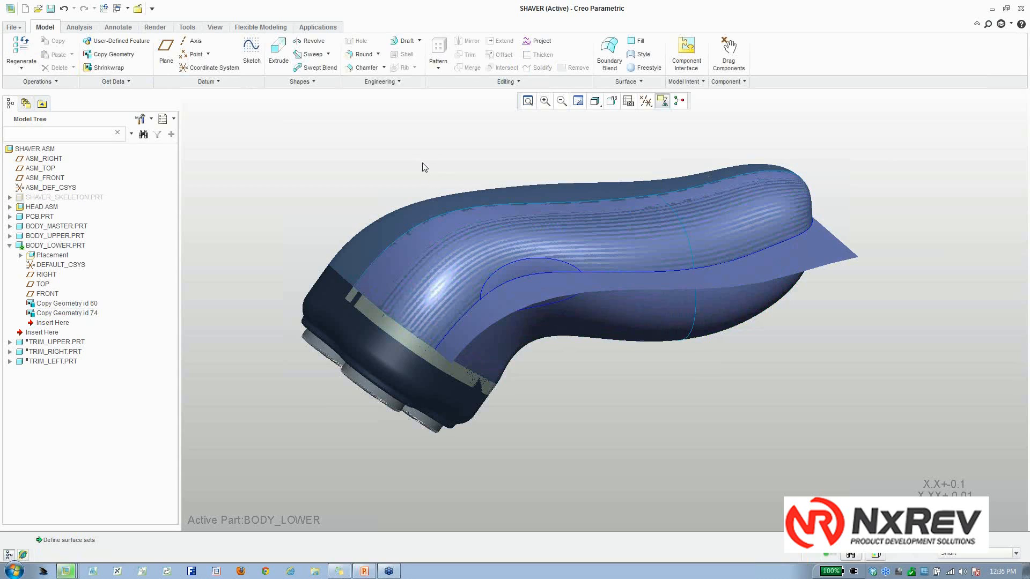
# Open BODY_LOWER.PRT in its own window.
pyautogui.click(77, 247)
pyautogui.rightClick(76, 247)
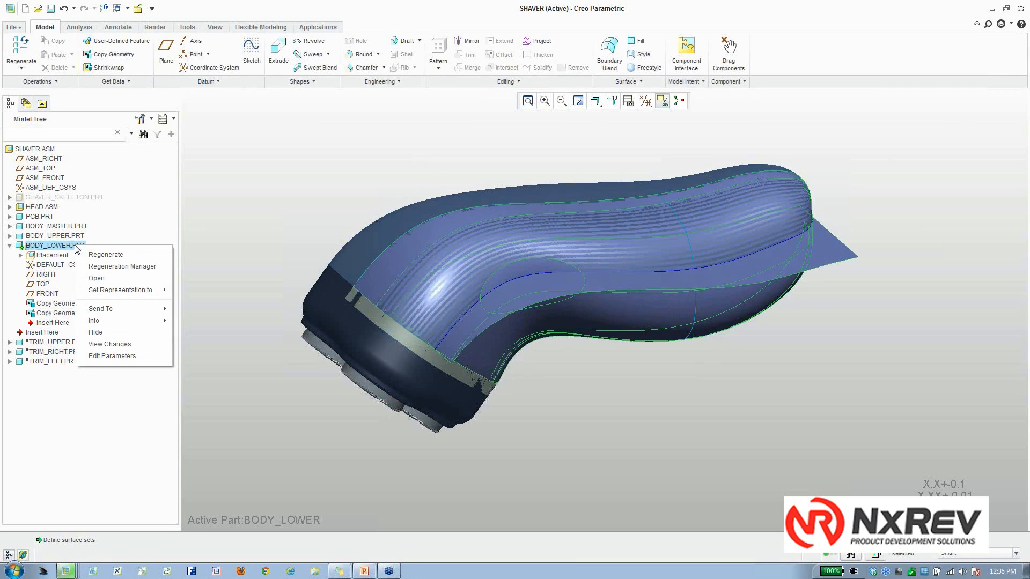
pyautogui.click(97, 278)
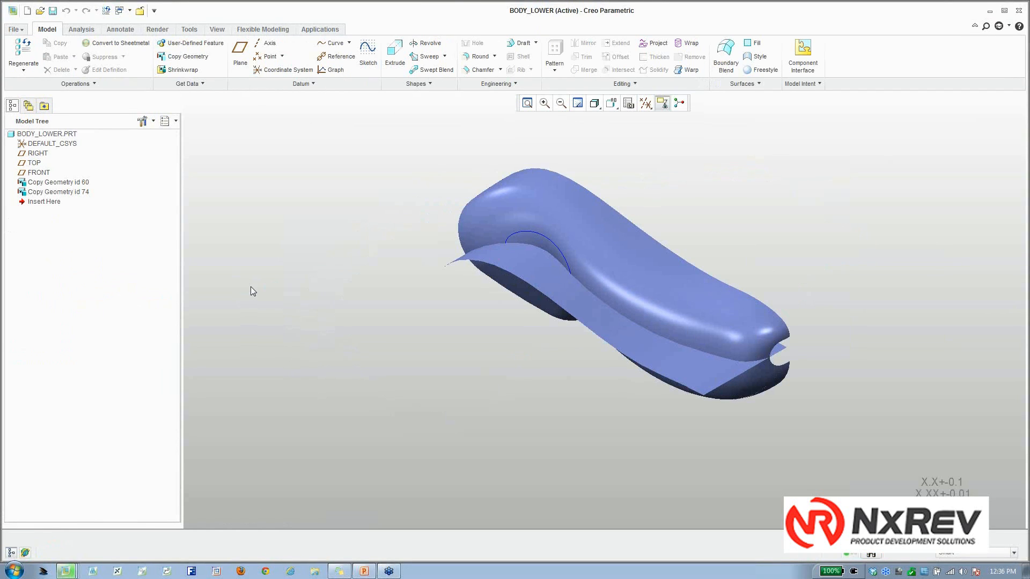
# Trim the body quilt with the parting surface, keeping the portion below it and discarding the trimming surface.
pyautogui.moveTo(534, 332); pyautogui.dragTo(523, 164, button='middle')
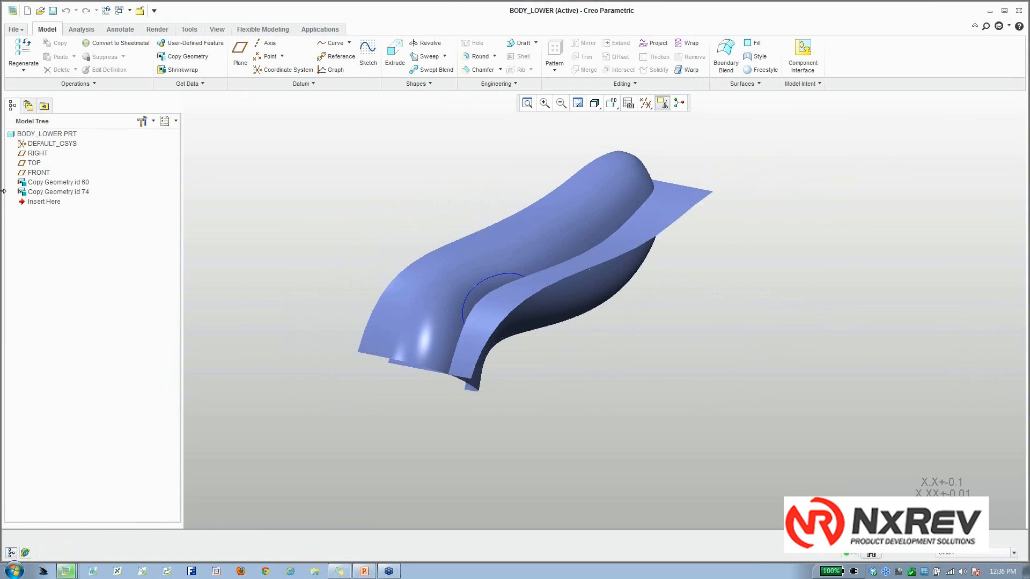
pyautogui.click(494, 241)
pyautogui.click(576, 57)
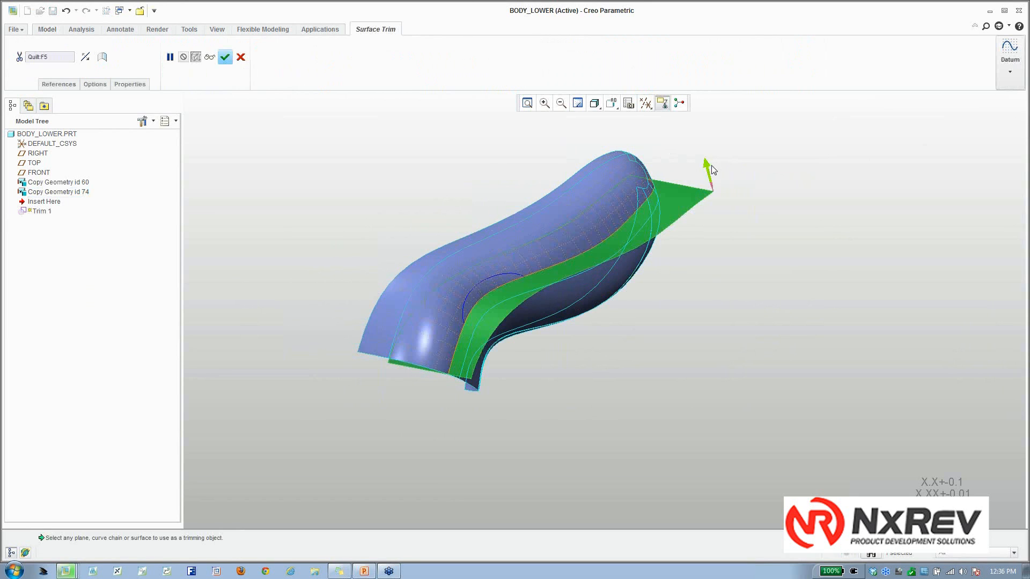
pyautogui.click(710, 167)
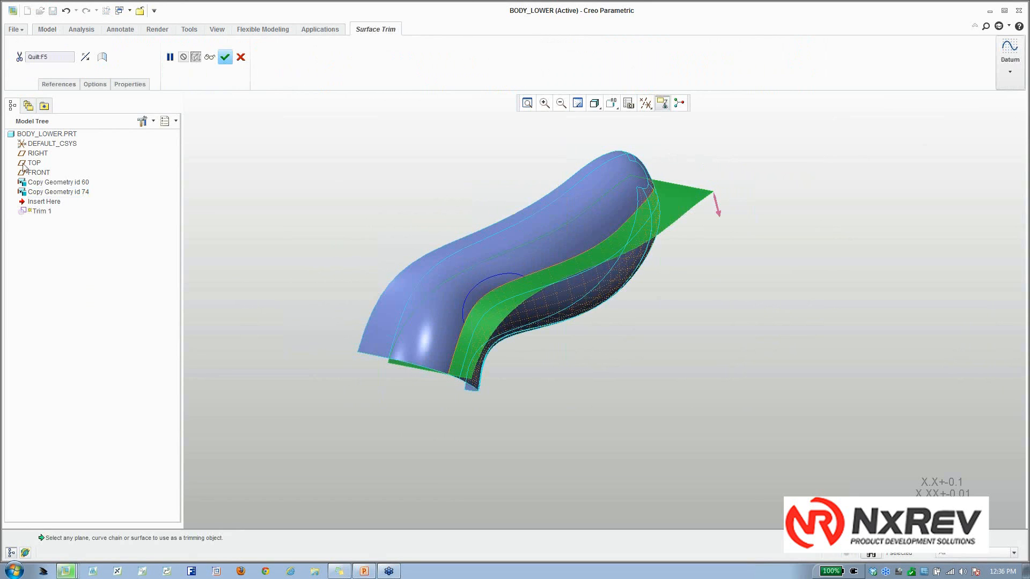
pyautogui.click(95, 86)
pyautogui.click(129, 107)
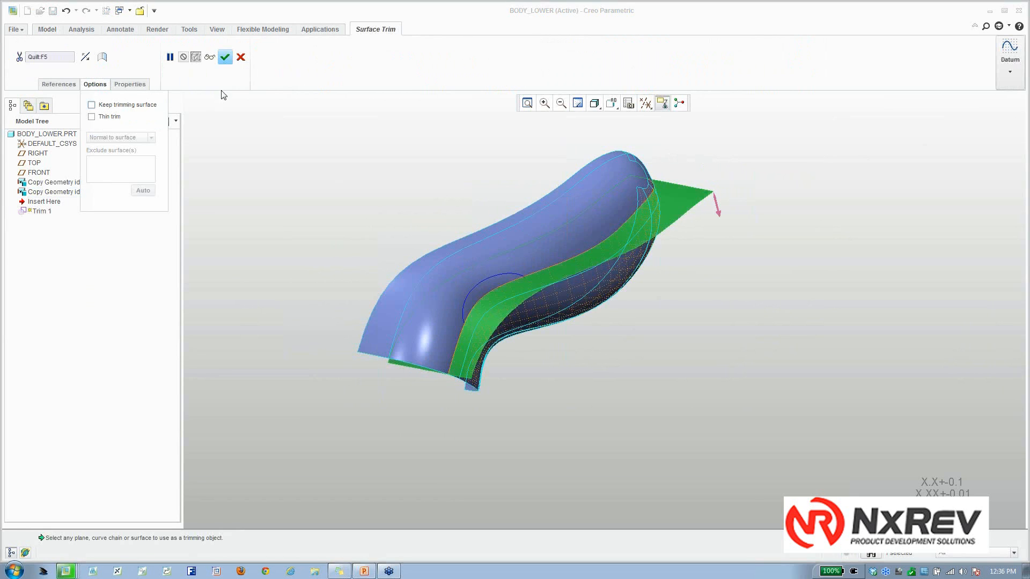
pyautogui.click(225, 56)
# Trim the lower body quilt with the complete oval curve chain, keeping the portion outside the oval.
pyautogui.moveTo(367, 195); pyautogui.dragTo(429, 234, button='middle')
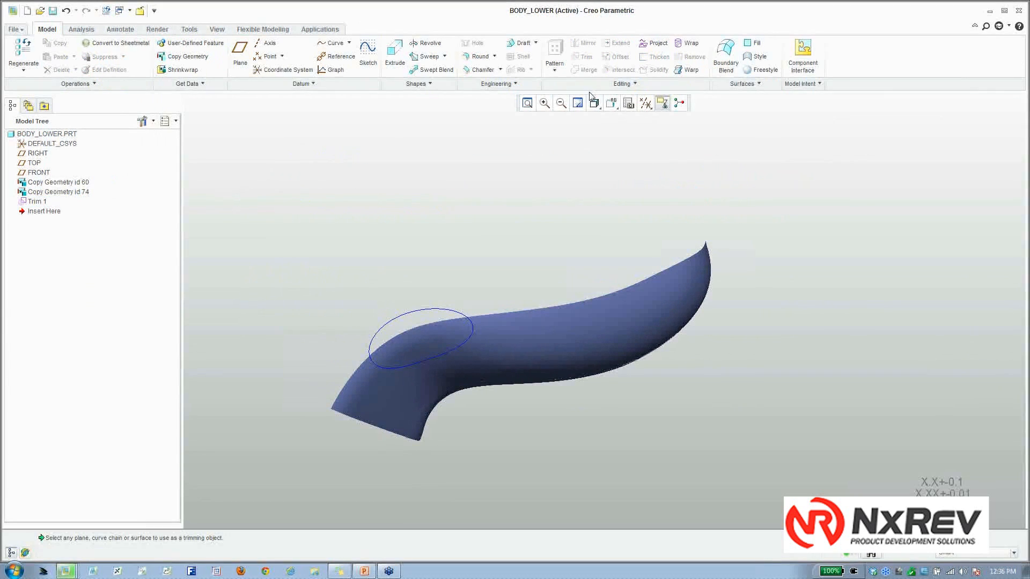
pyautogui.click(496, 343)
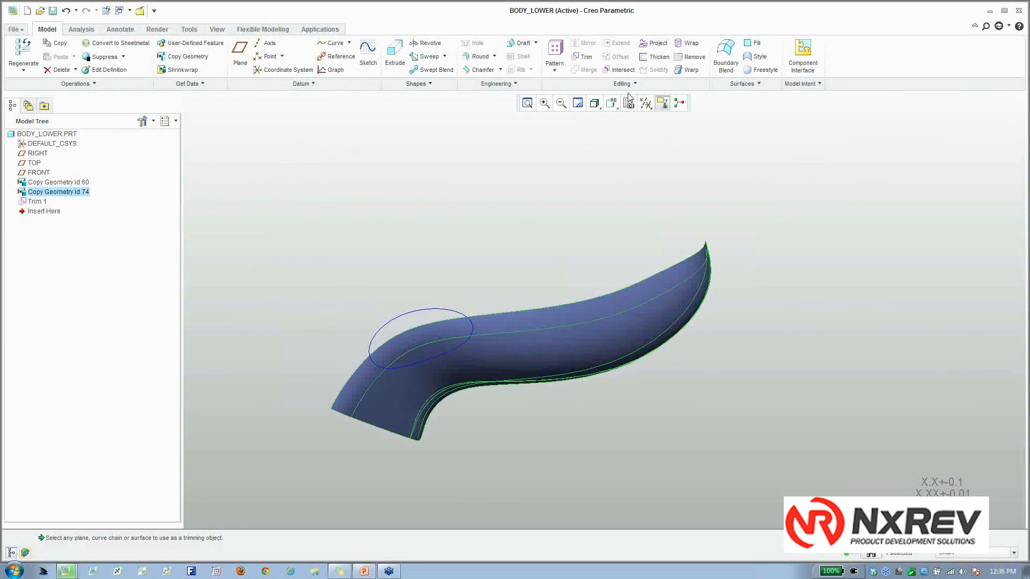
pyautogui.click(583, 56)
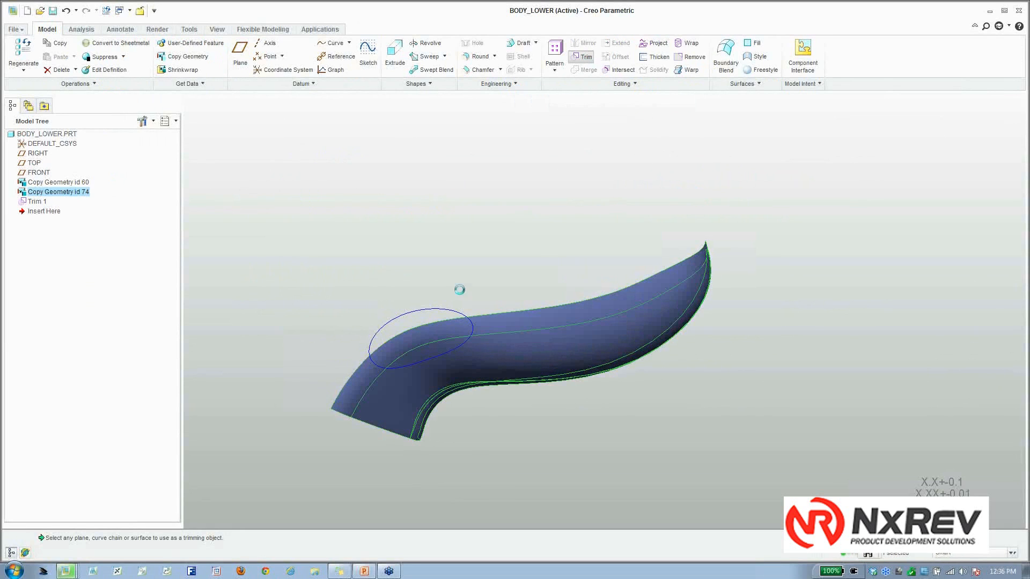
pyautogui.click(472, 334)
pyautogui.scroll(5, 469, 346)
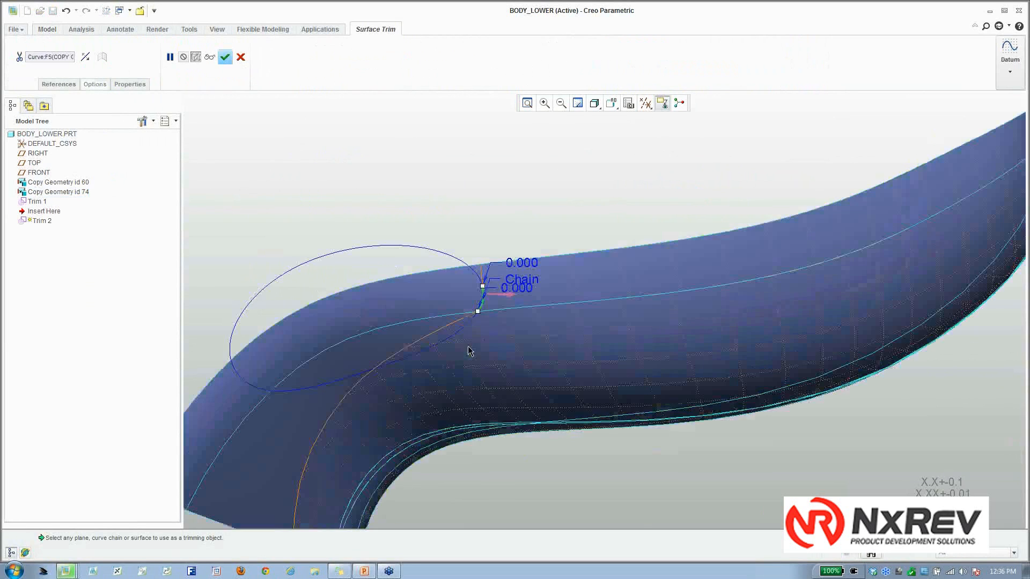
pyautogui.scroll(2, 483, 260)
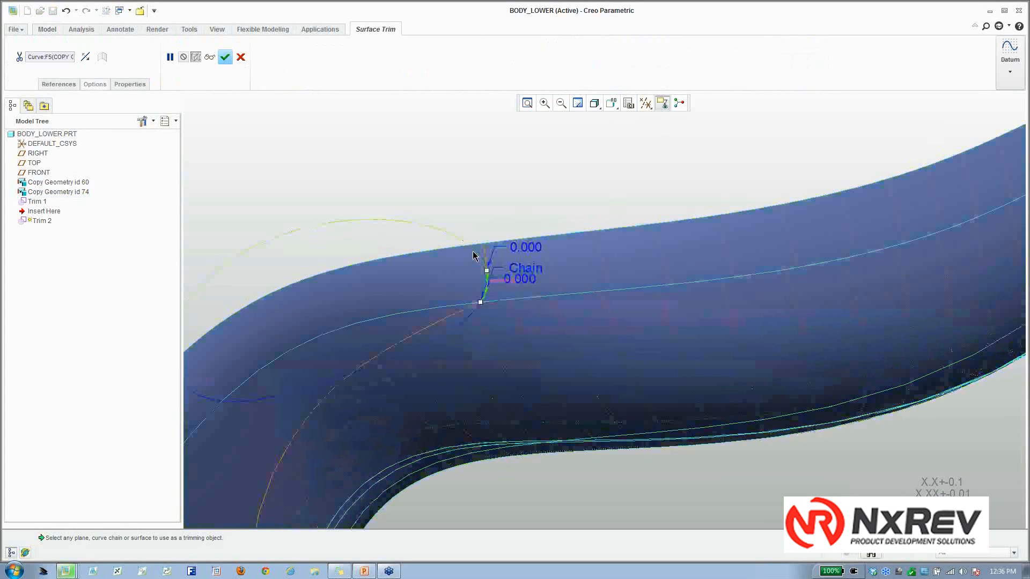
pyautogui.keyDown('shift'); pyautogui.click(471, 250); pyautogui.keyUp('shift')
pyautogui.keyDown('shift'); pyautogui.click(459, 325); pyautogui.keyUp('shift')
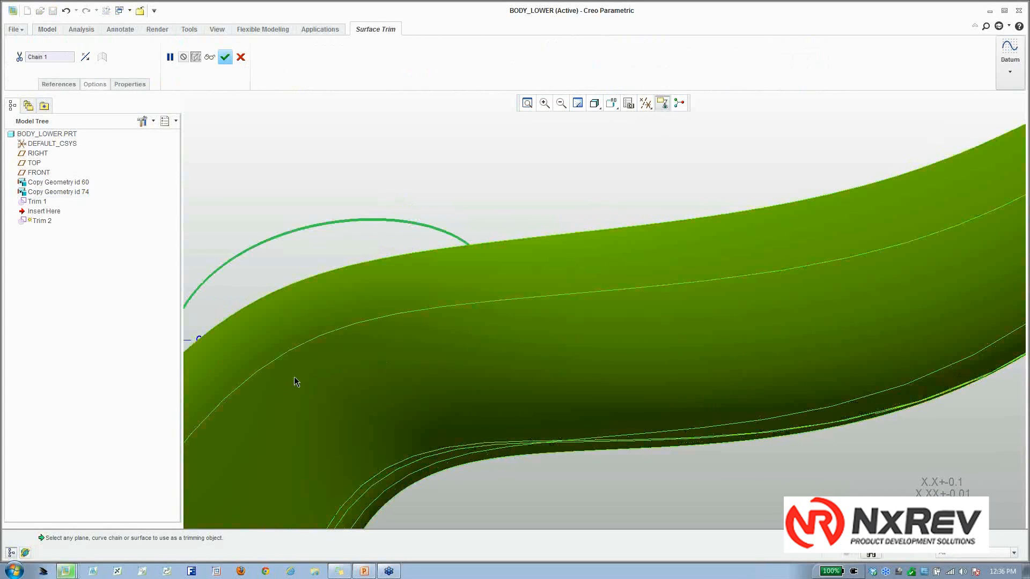
pyautogui.scroll(2, 294, 379)
pyautogui.keyDown('shift'); pyautogui.moveTo(322, 364); pyautogui.dragTo(381, 351, button='middle'); pyautogui.keyUp('shift')
pyautogui.keyDown('shift'); pyautogui.click(284, 379); pyautogui.keyUp('shift')
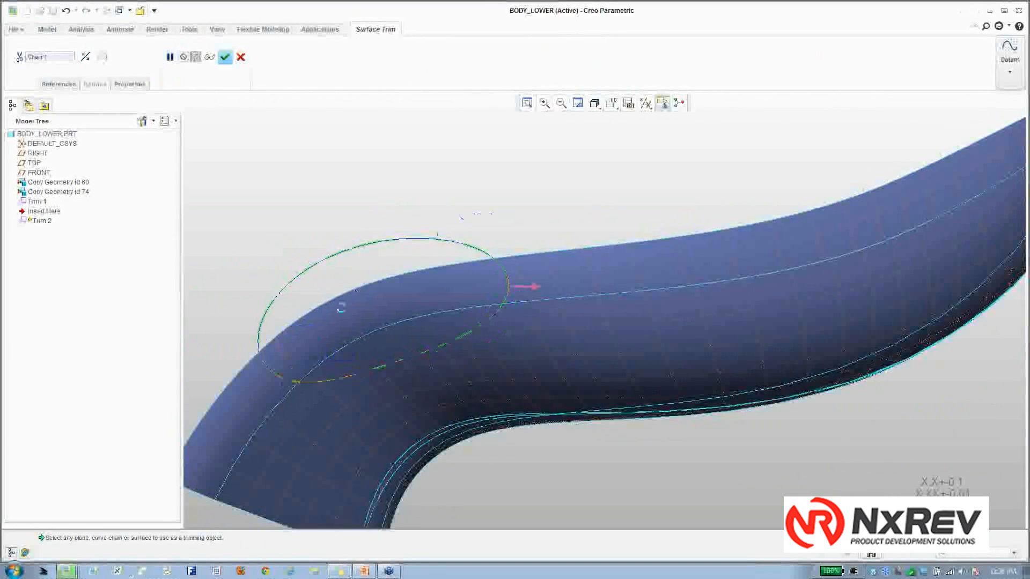
pyautogui.middleClick(518, 185)
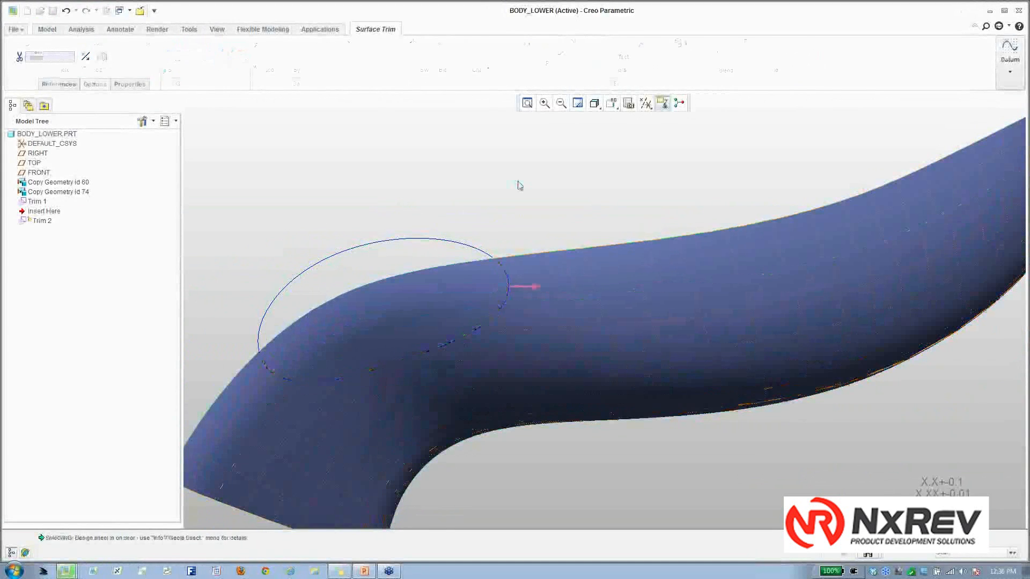
# Mirror the trimmed lower body quilt about the FRONT datum plane, with datum plane display turned on.
pyautogui.moveTo(517, 184); pyautogui.dragTo(590, 256, button='middle')
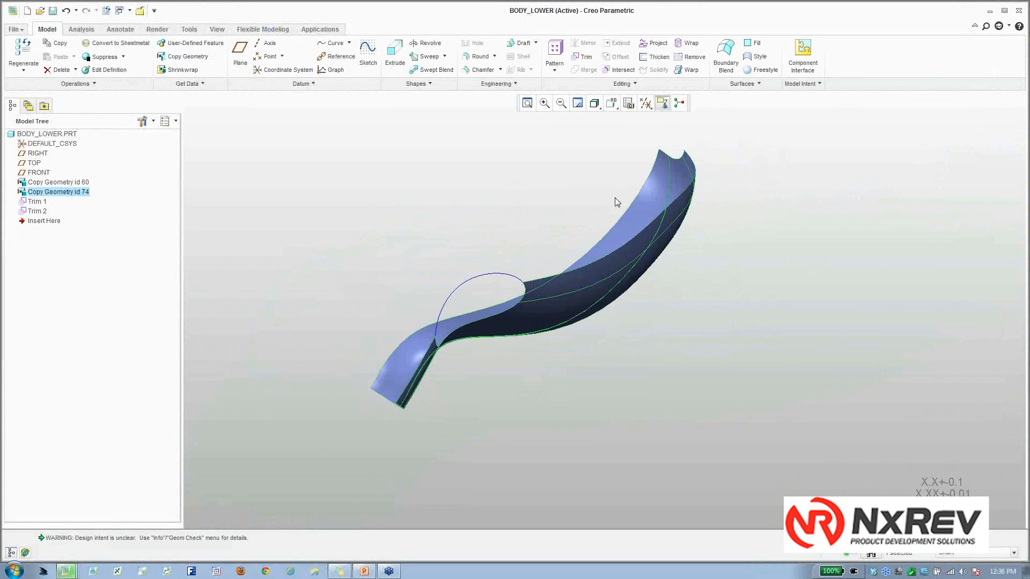
pyautogui.click(620, 226)
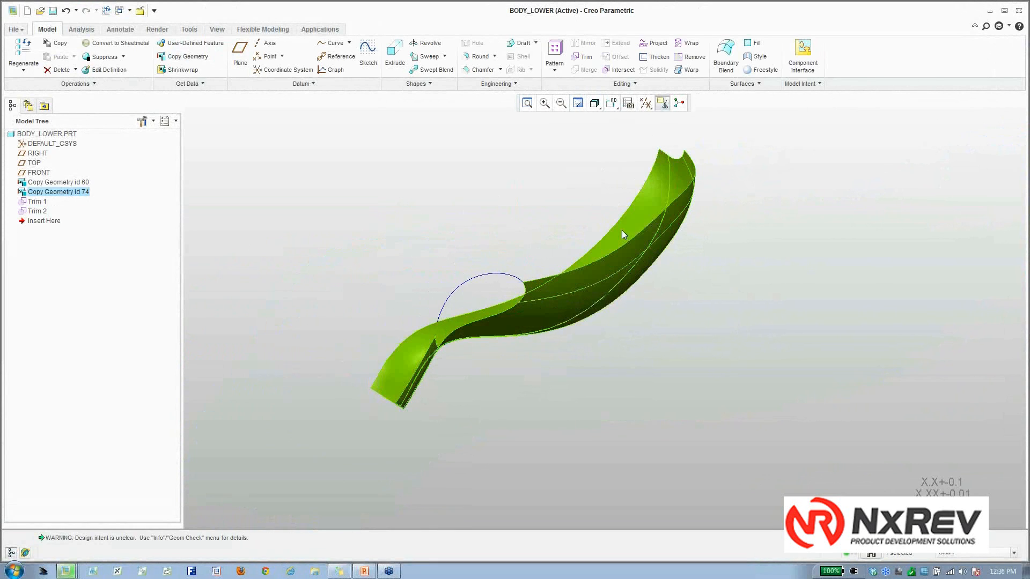
pyautogui.click(583, 43)
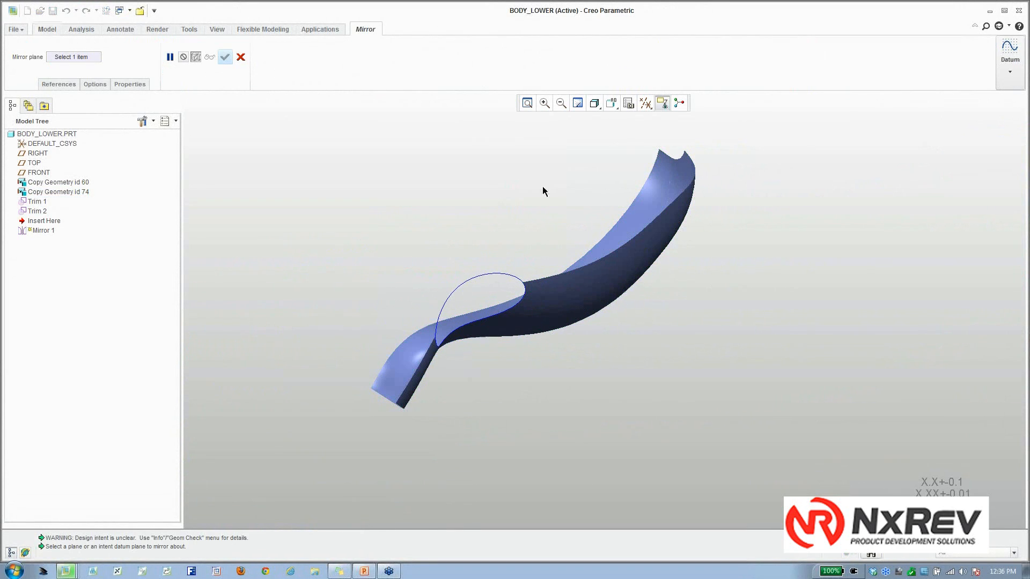
pyautogui.click(645, 103)
pyautogui.click(683, 178)
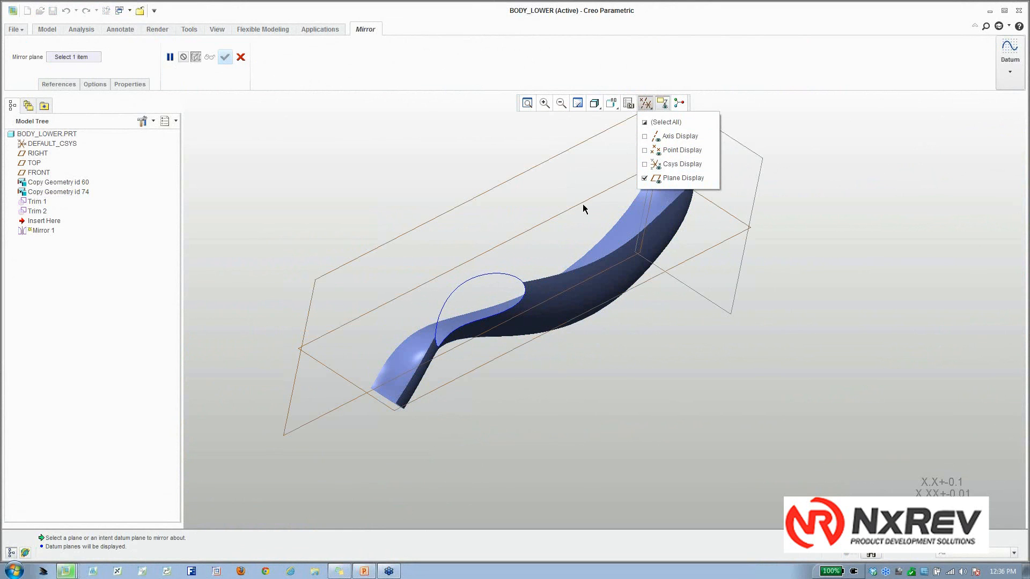
pyautogui.click(529, 170)
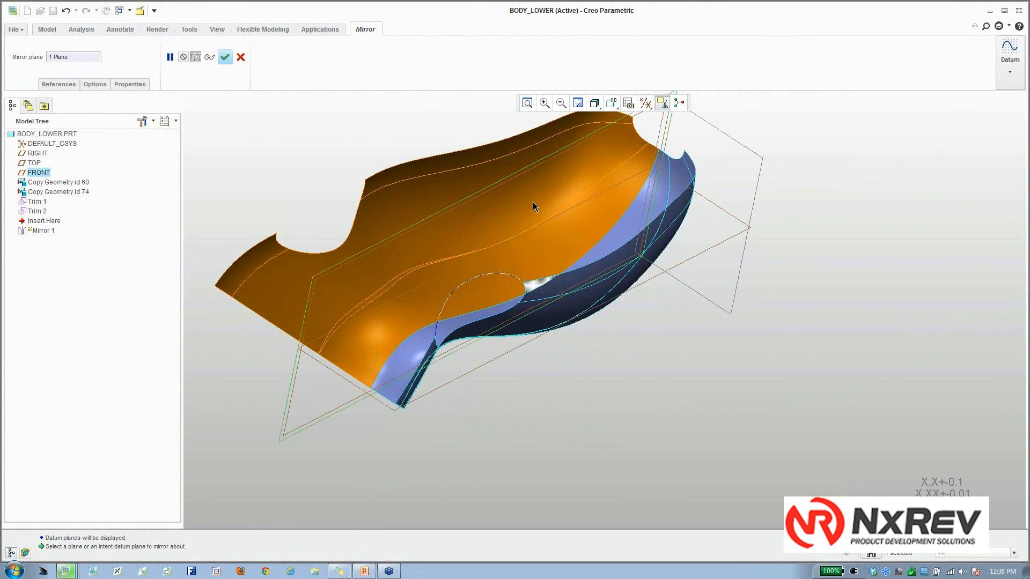
pyautogui.scroll(2, 552, 242)
pyautogui.moveTo(517, 152)
pyautogui.keyDown('shift'); pyautogui.mouseDown(button='middle')
pyautogui.moveTo(552, 265)
pyautogui.moveTo(537, 261)
pyautogui.moveTo(560, 303)
pyautogui.mouseUp(button='middle'); pyautogui.keyUp('shift')
pyautogui.middleClick(518, 159)
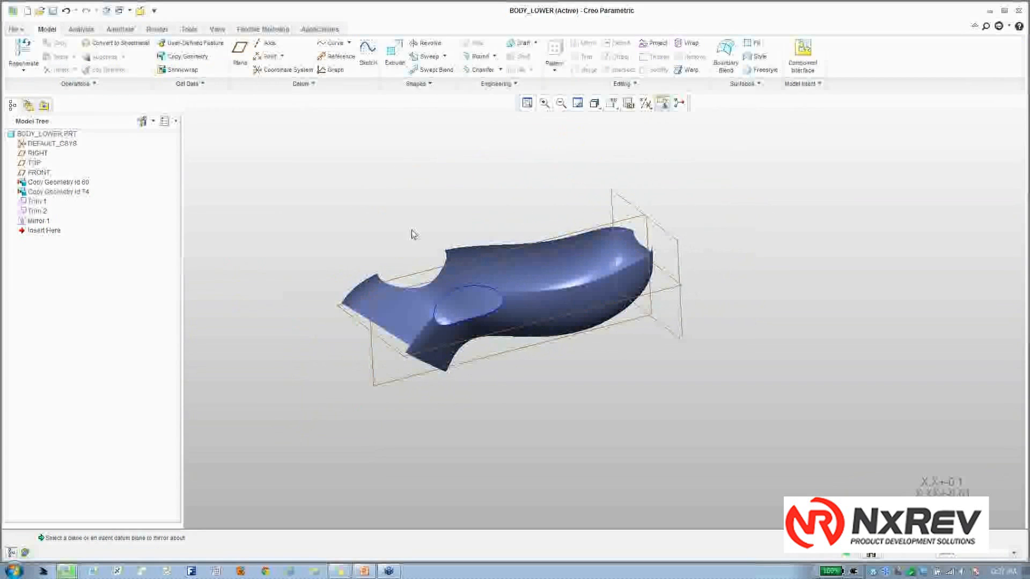
# Return to the SHAVER.ASM window and hide BODY_MASTER.PRT.
pyautogui.click(120, 10)
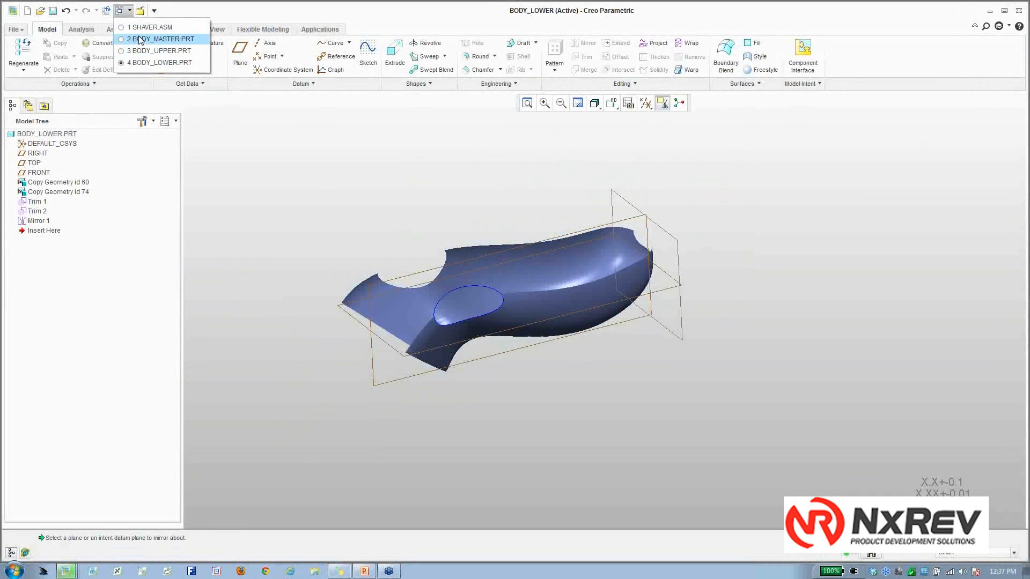
pyautogui.click(142, 27)
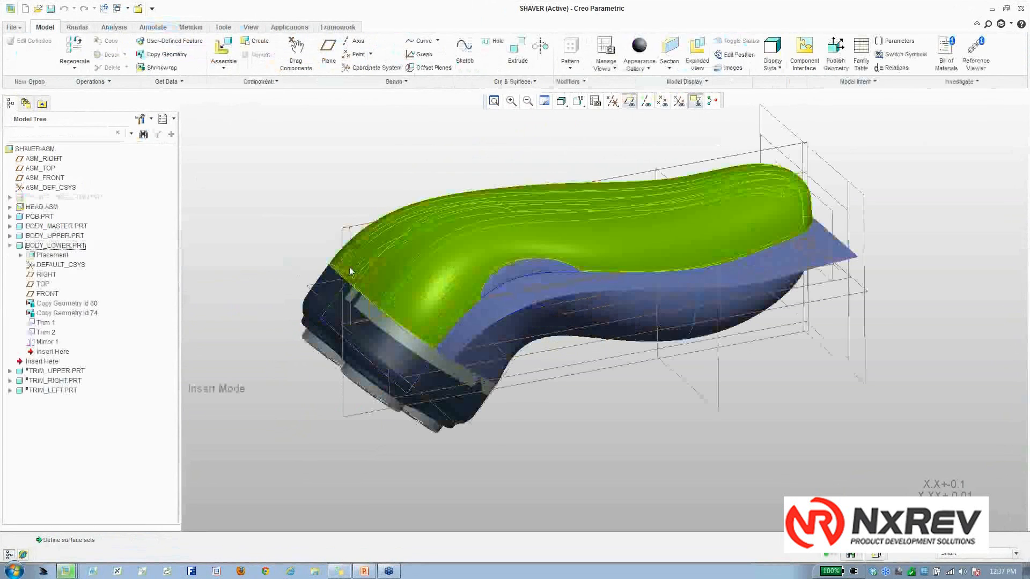
pyautogui.click(10, 245)
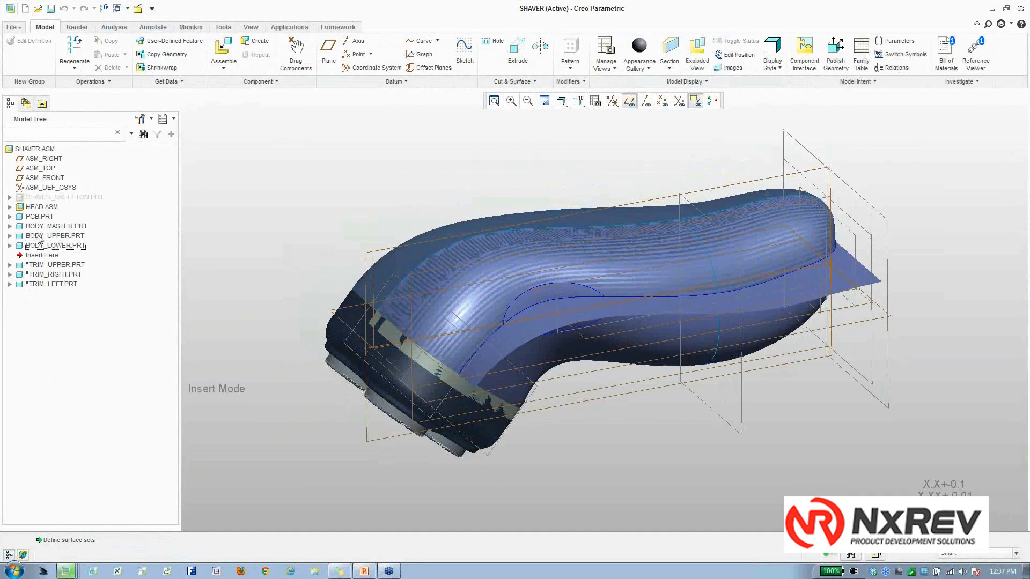
pyautogui.rightClick(51, 228)
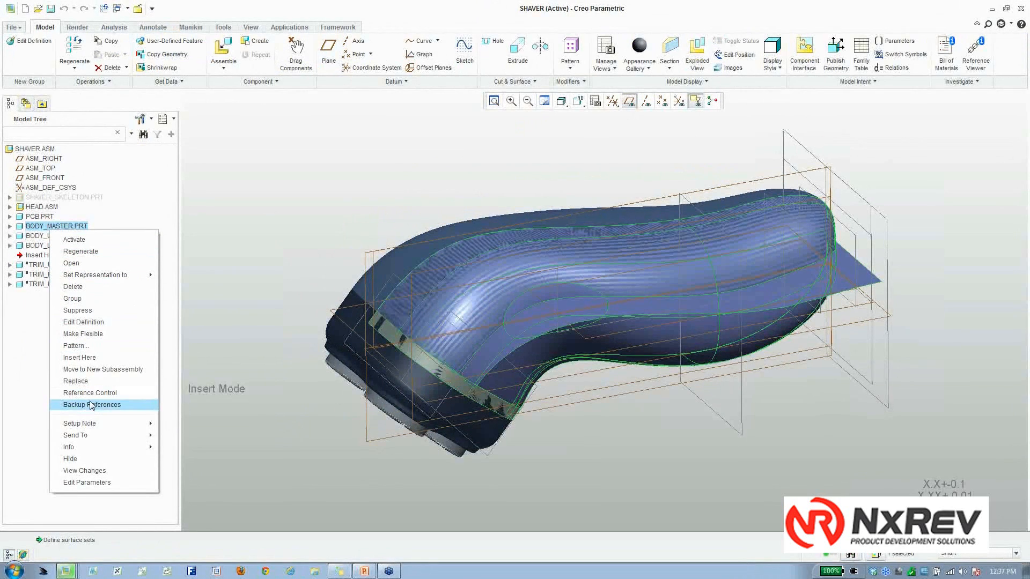
pyautogui.click(89, 459)
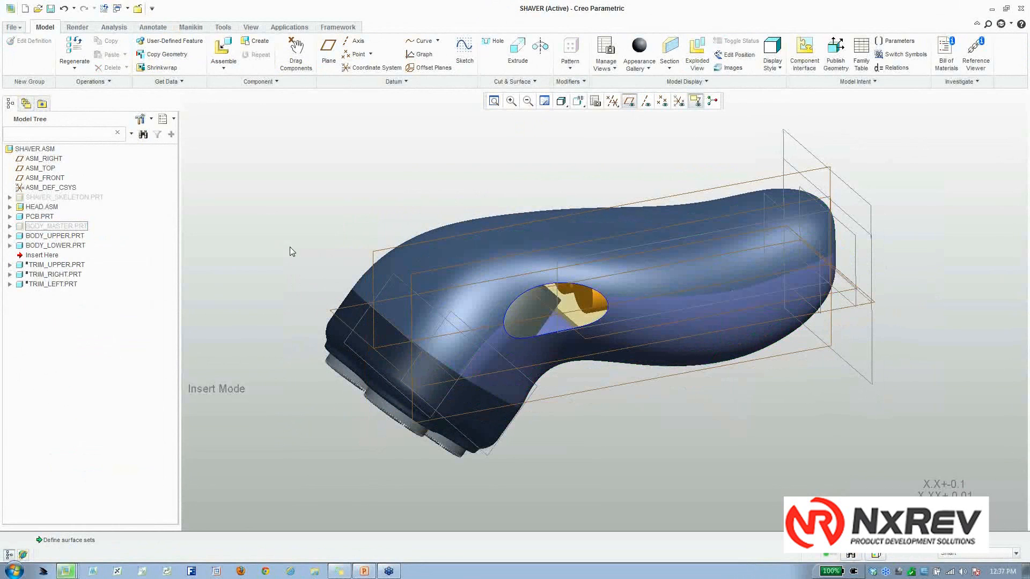
# Turn off datum plane and annotation display and examine how the upper and lower bodies fit together in the assembly.
pyautogui.click(629, 101)
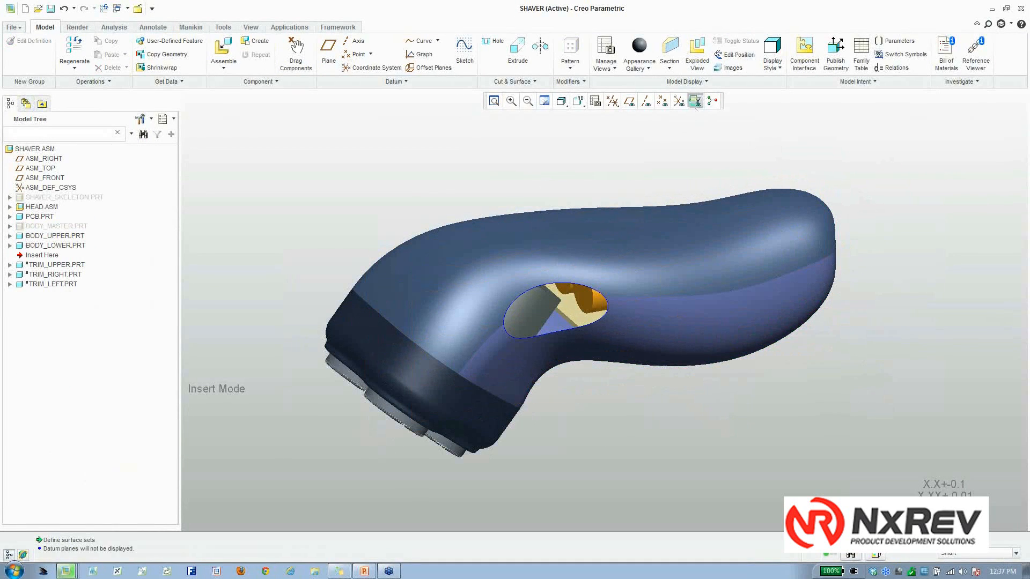
pyautogui.click(695, 101)
pyautogui.scroll(-2, 556, 192)
pyautogui.moveTo(556, 192)
pyautogui.mouseDown(button='middle')
pyautogui.moveTo(536, 201)
pyautogui.moveTo(586, 212)
pyautogui.moveTo(528, 201)
pyautogui.moveTo(526, 152)
pyautogui.moveTo(549, 203)
pyautogui.moveTo(658, 211)
pyautogui.moveTo(563, 213)
pyautogui.mouseUp(button='middle')
pyautogui.moveTo(595, 300); pyautogui.dragTo(497, 282, button='middle')
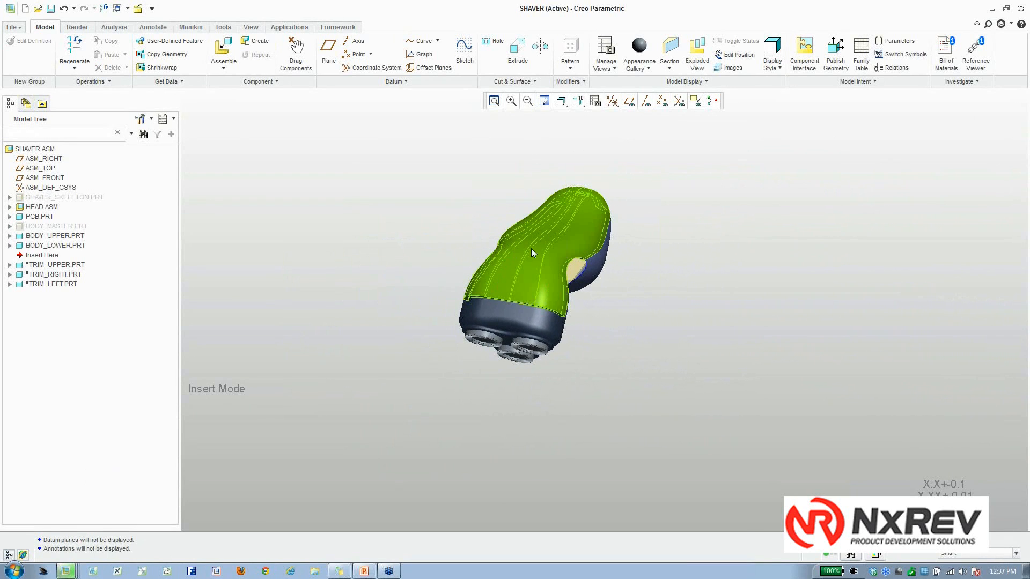
pyautogui.moveTo(539, 257); pyautogui.dragTo(485, 252, button='middle')
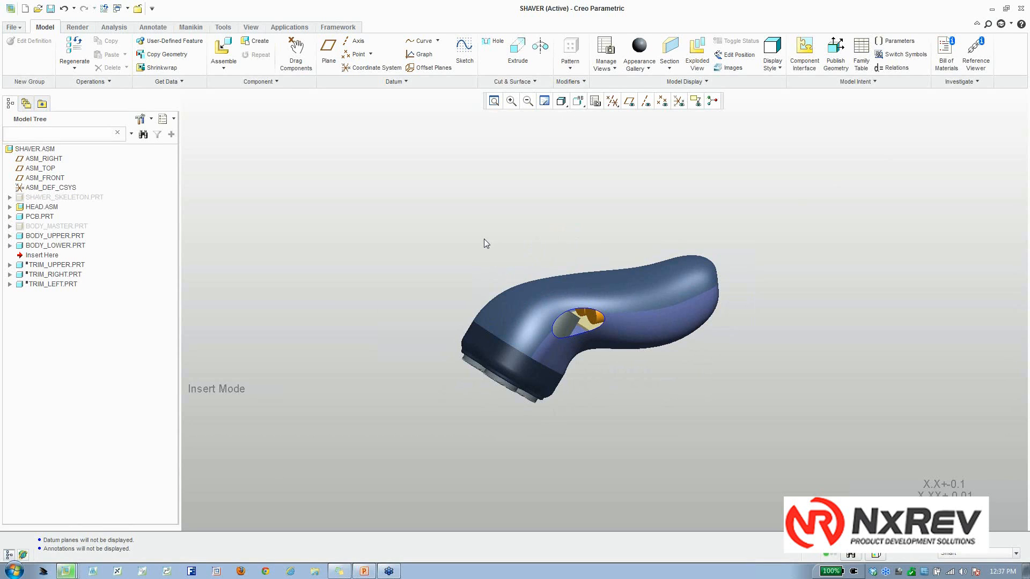
pyautogui.moveTo(533, 263)
pyautogui.mouseDown(button='middle')
pyautogui.moveTo(602, 239)
pyautogui.moveTo(597, 294)
pyautogui.mouseUp(button='middle')
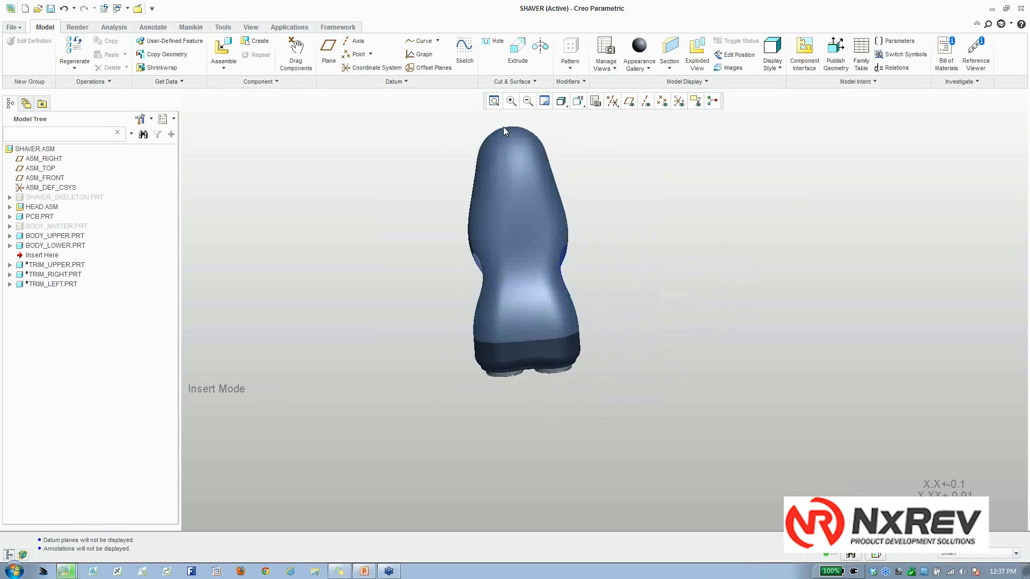
pyautogui.scroll(-3, 545, 181)
pyautogui.moveTo(544, 181)
pyautogui.mouseDown(button='middle')
pyautogui.moveTo(605, 207)
pyautogui.moveTo(593, 199)
pyautogui.mouseUp(button='middle')
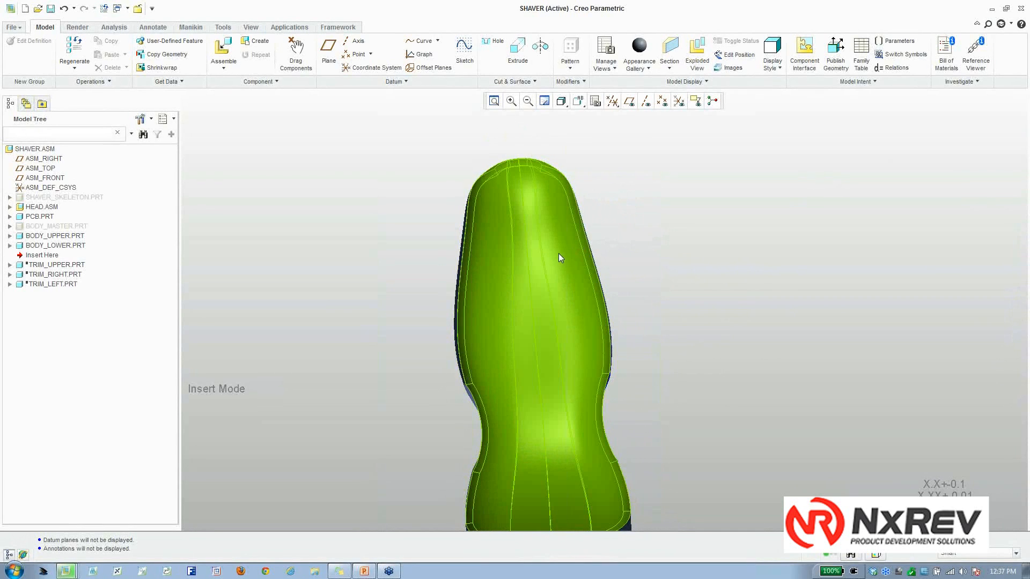
pyautogui.moveTo(576, 246)
pyautogui.mouseDown(button='middle')
pyautogui.moveTo(585, 251)
pyautogui.moveTo(545, 204)
pyautogui.moveTo(578, 248)
pyautogui.mouseUp(button='middle')
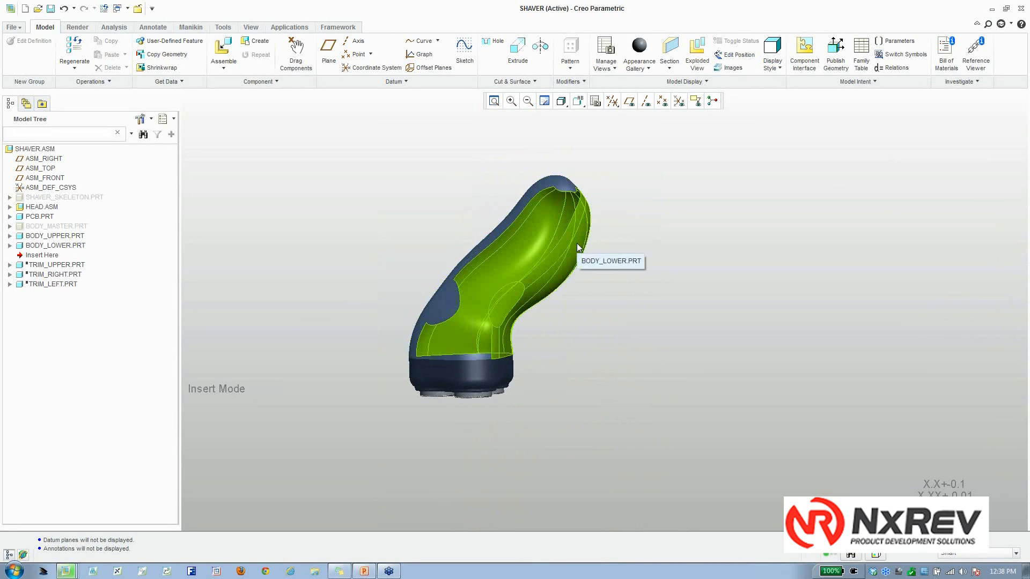
# Open Sketch 3 of BODY_MASTER.PRT for redefinition from within the assembly.
pyautogui.click(52, 226)
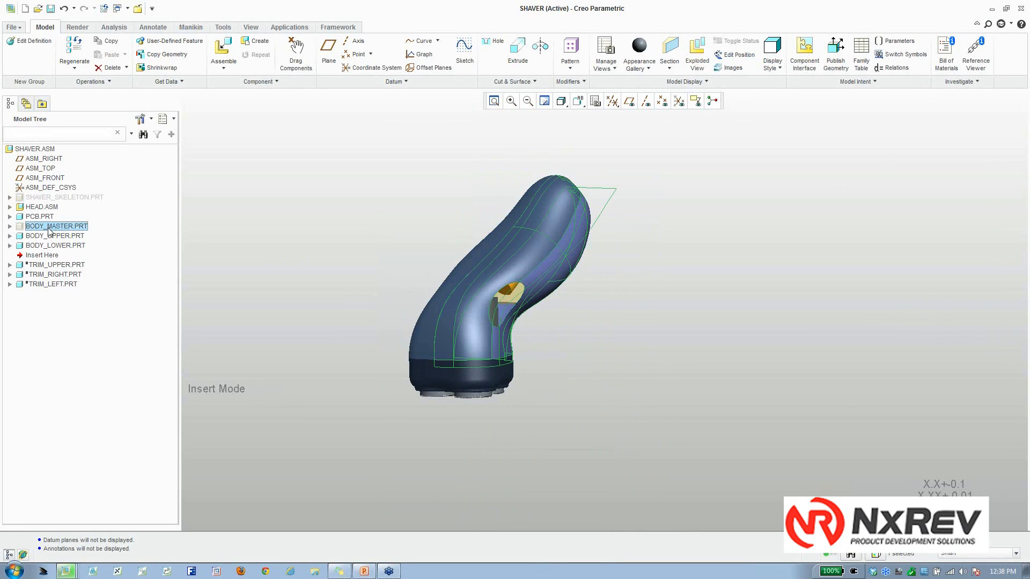
pyautogui.click(9, 226)
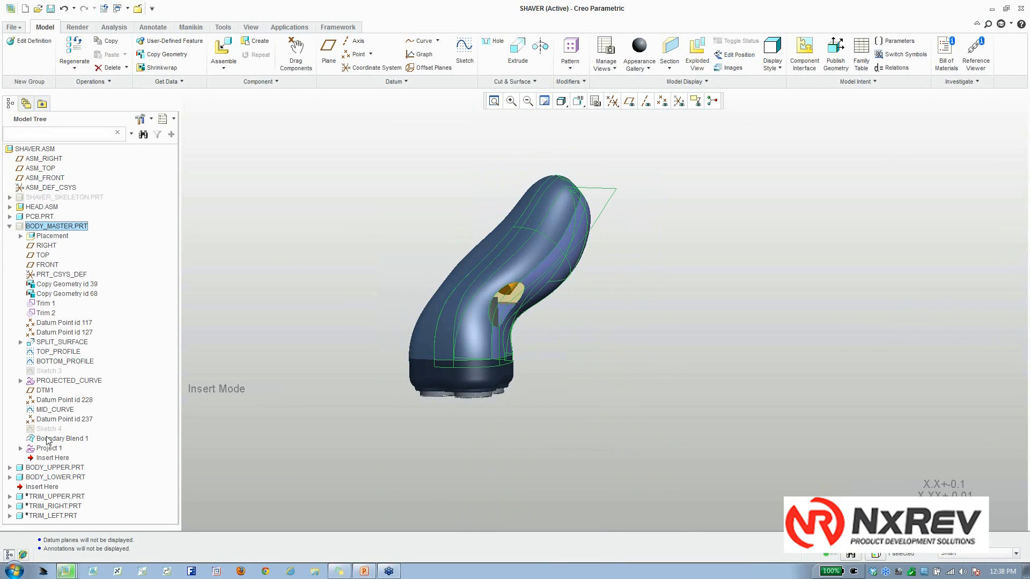
pyautogui.click(47, 372)
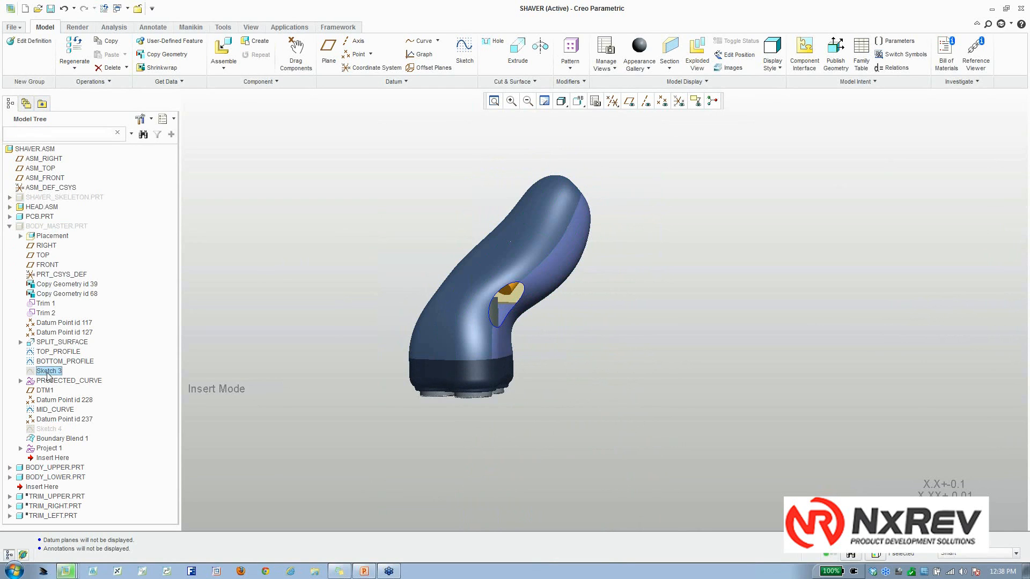
pyautogui.rightClick(47, 376)
pyautogui.click(67, 417)
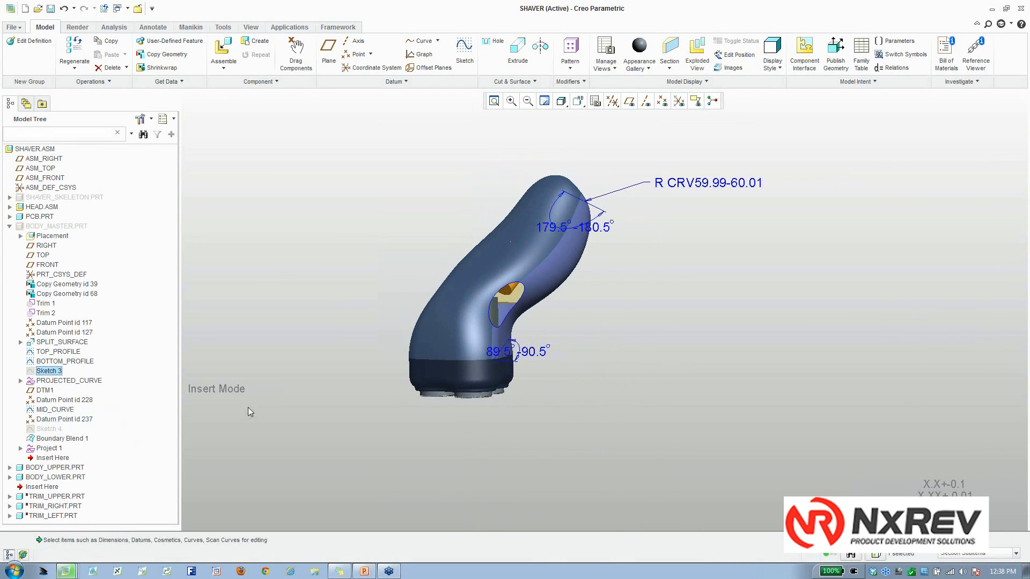
pyautogui.rightClick(54, 374)
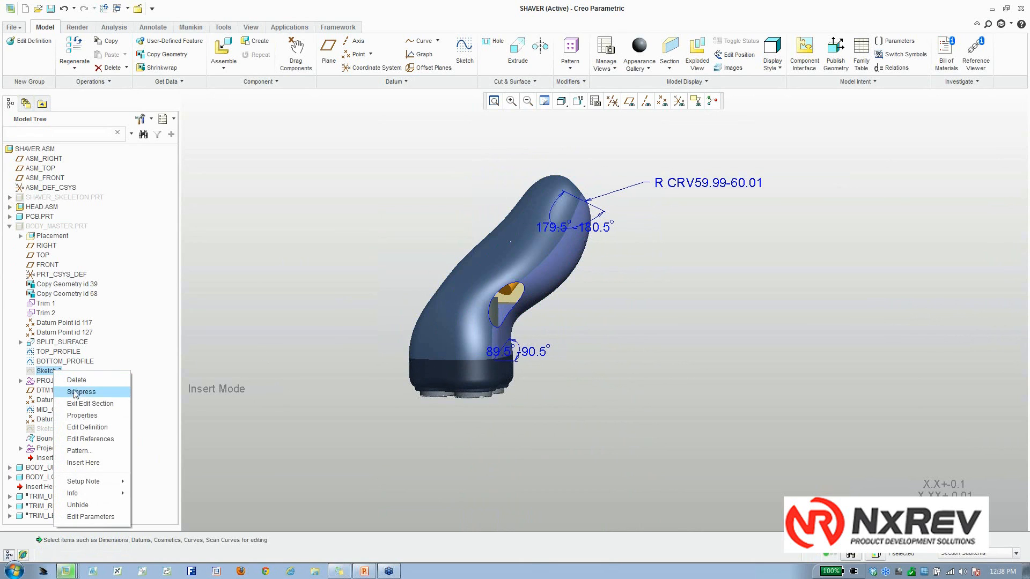
pyautogui.click(69, 427)
# In the 2D sketch orientation, add an interpolation point to the side spline near the handle's rear, move it inward, and accept the sketch.
pyautogui.moveTo(456, 300)
pyautogui.mouseDown(button='middle')
pyautogui.moveTo(472, 305)
pyautogui.moveTo(488, 349)
pyautogui.moveTo(490, 336)
pyautogui.mouseUp(button='middle')
pyautogui.click(594, 102)
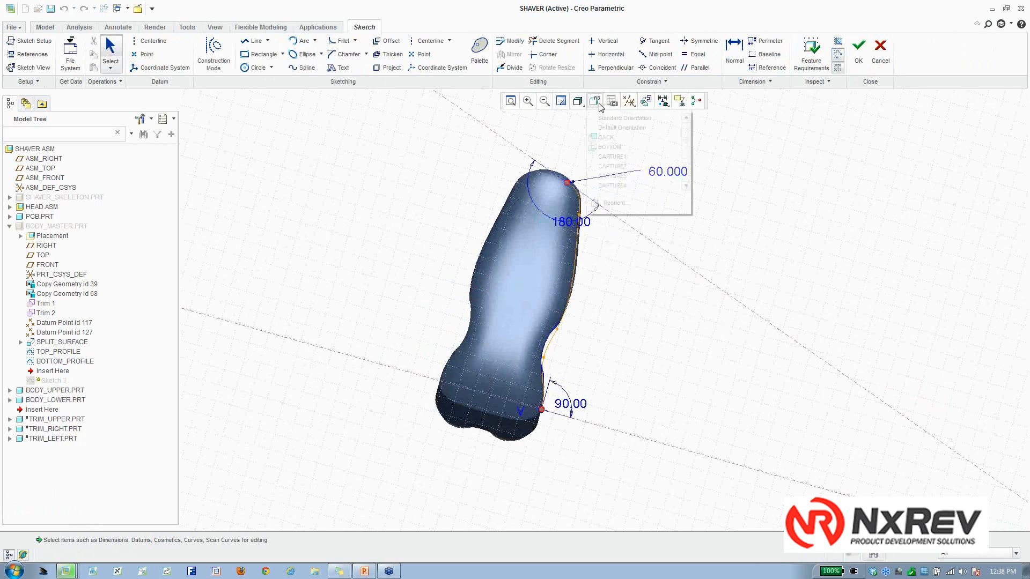
pyautogui.click(651, 119)
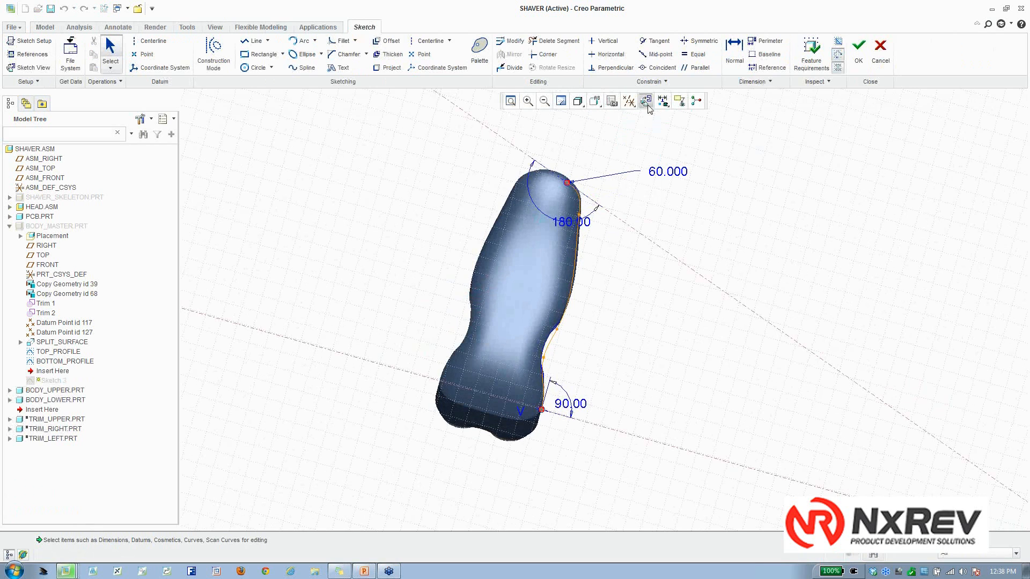
pyautogui.click(646, 101)
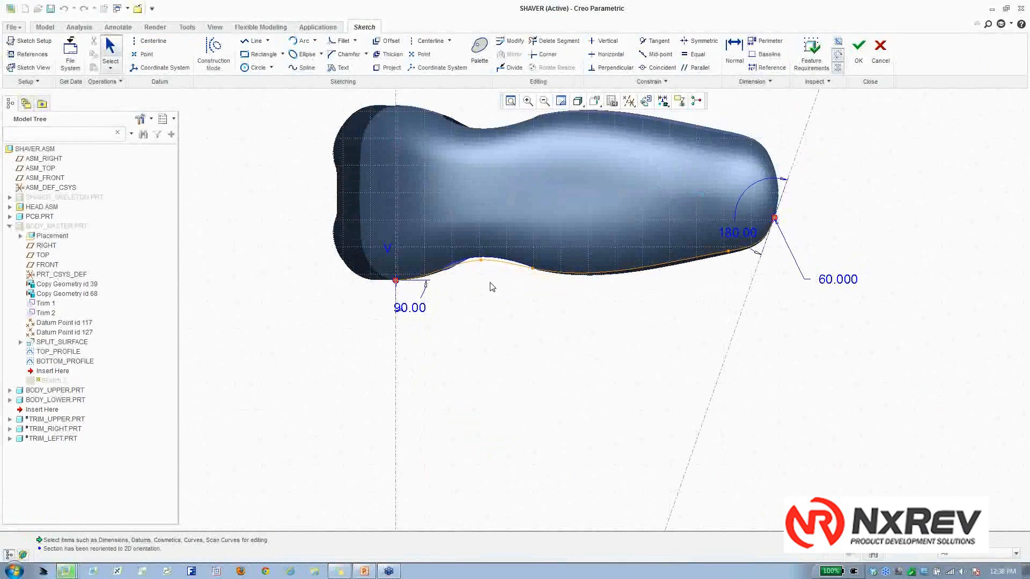
pyautogui.doubleClick(665, 268)
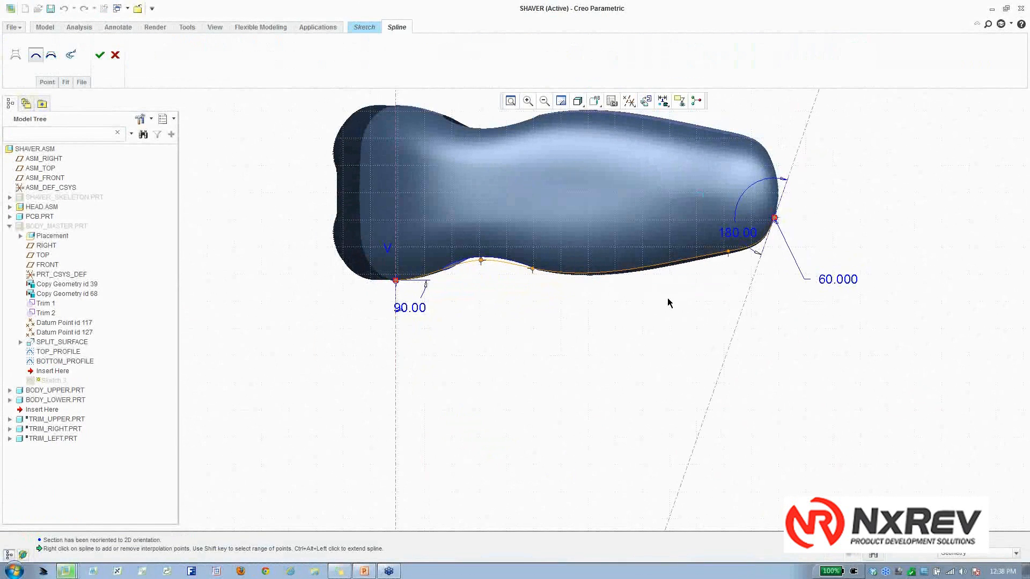
pyautogui.rightClick(662, 269)
pyautogui.moveTo(663, 268); pyautogui.dragTo(655, 246)
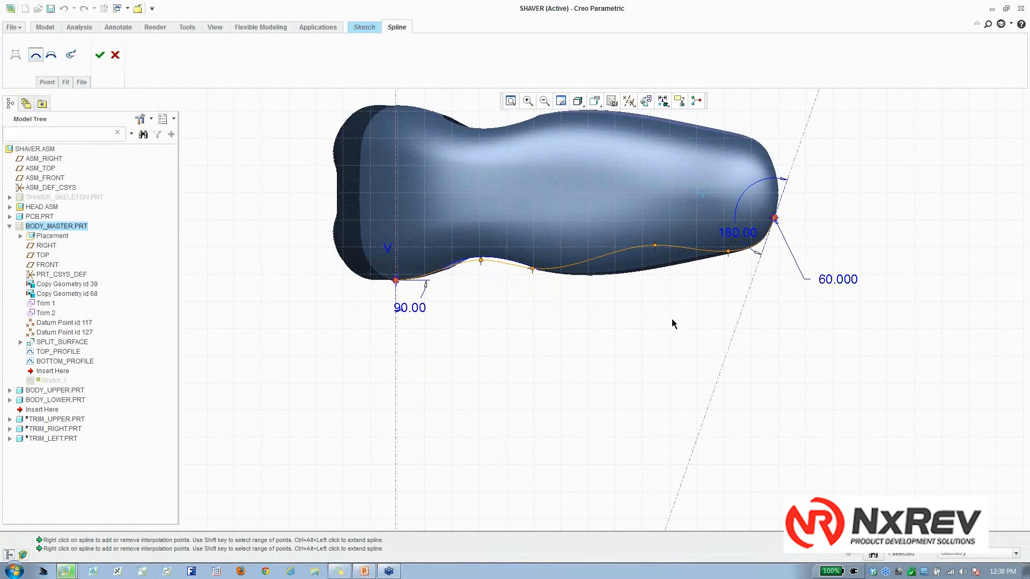
pyautogui.moveTo(588, 259); pyautogui.dragTo(660, 252, button='middle')
pyautogui.click(100, 55)
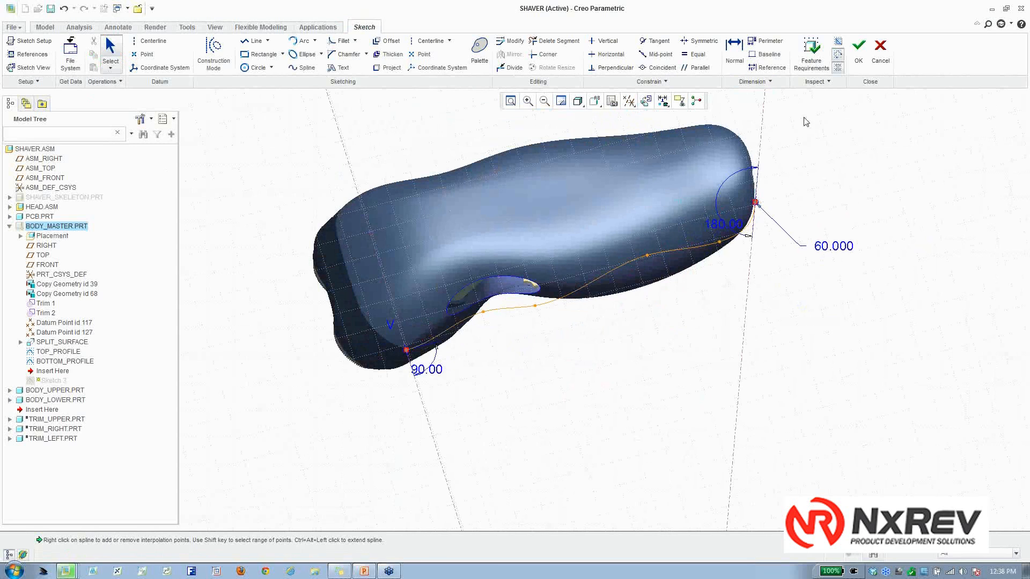
pyautogui.click(858, 48)
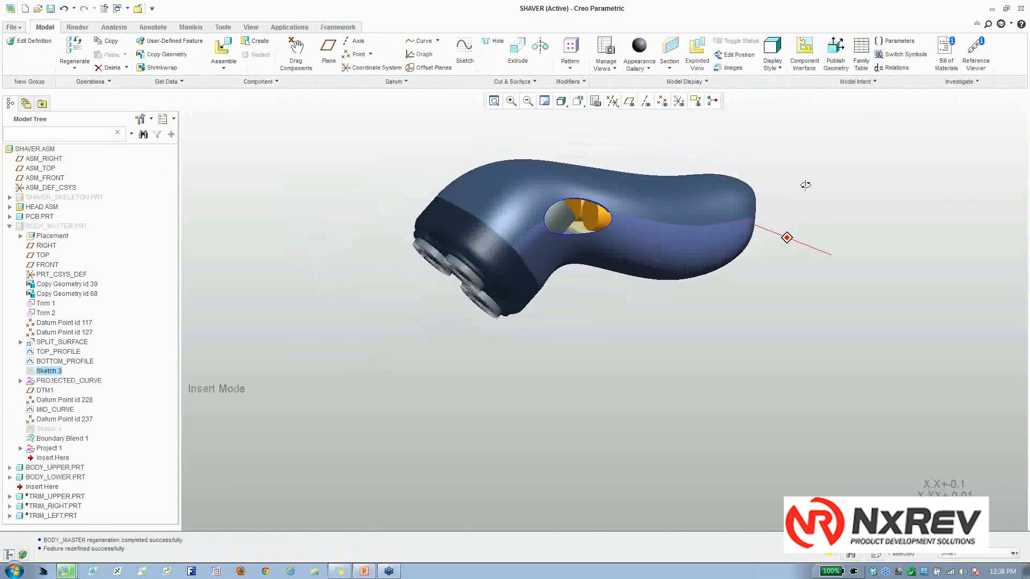
# Regenerate the shaver assembly to update BODY_UPPER and BODY_LOWER from the edited BODY_MASTER sketch.
pyautogui.moveTo(806, 185); pyautogui.dragTo(793, 212, button='middle')
pyautogui.click(9, 226)
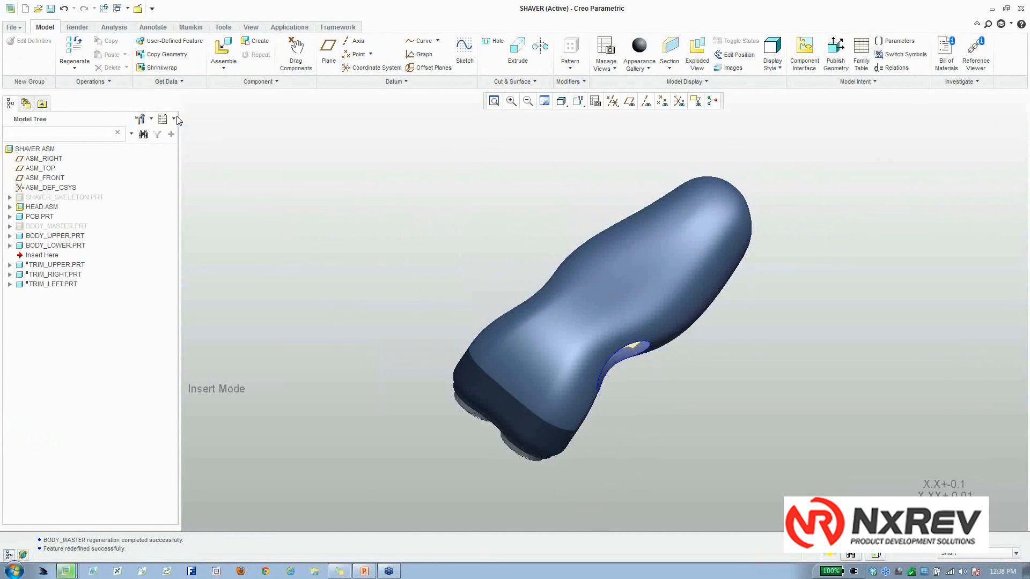
pyautogui.click(57, 225)
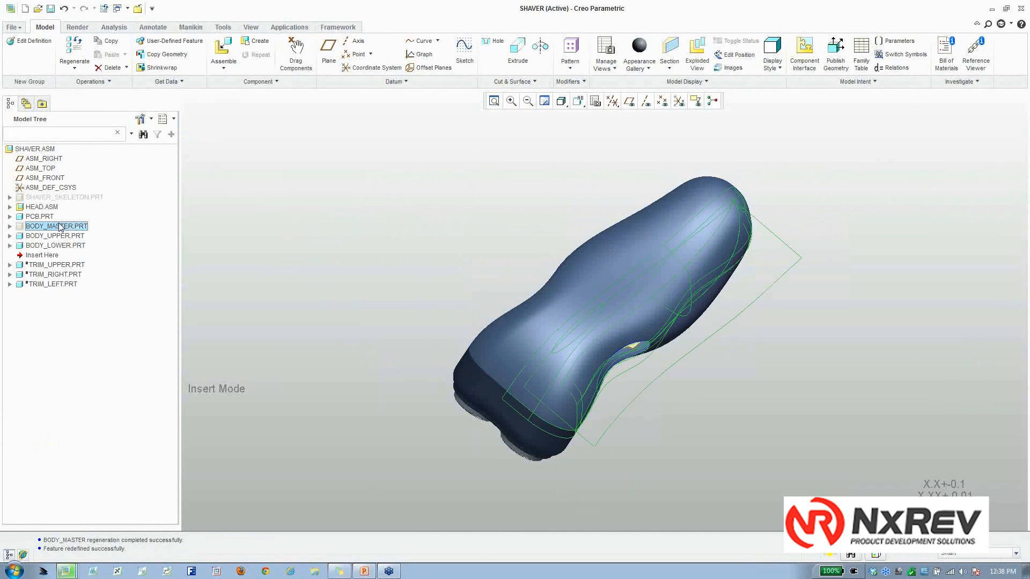
pyautogui.click(61, 236)
pyautogui.click(64, 245)
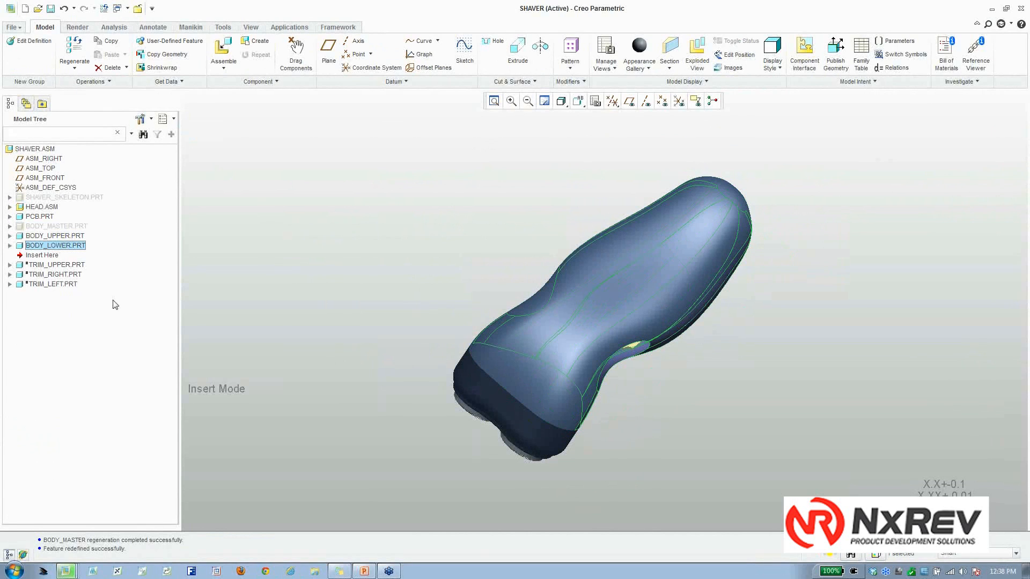
pyautogui.click(279, 302)
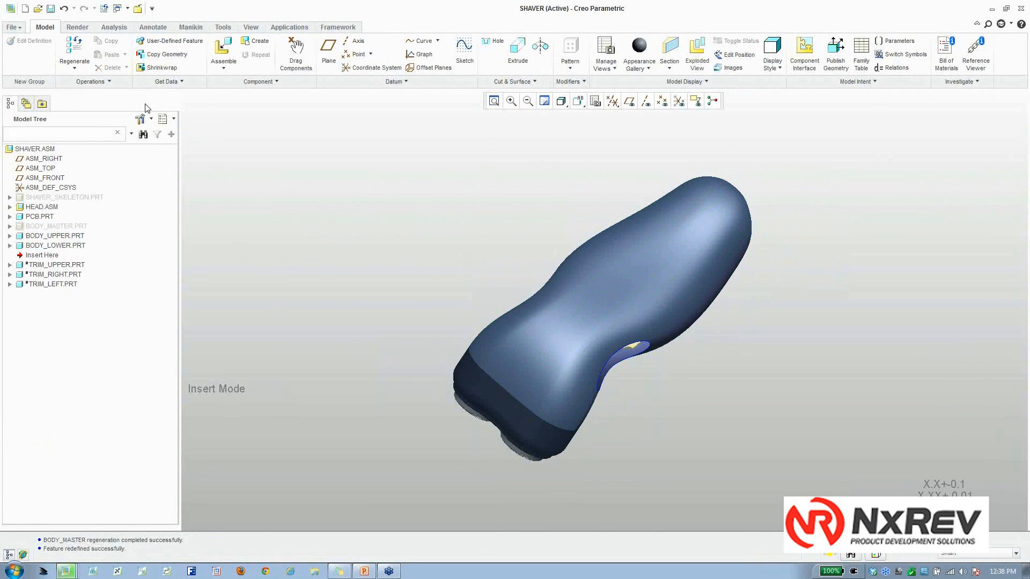
pyautogui.click(77, 50)
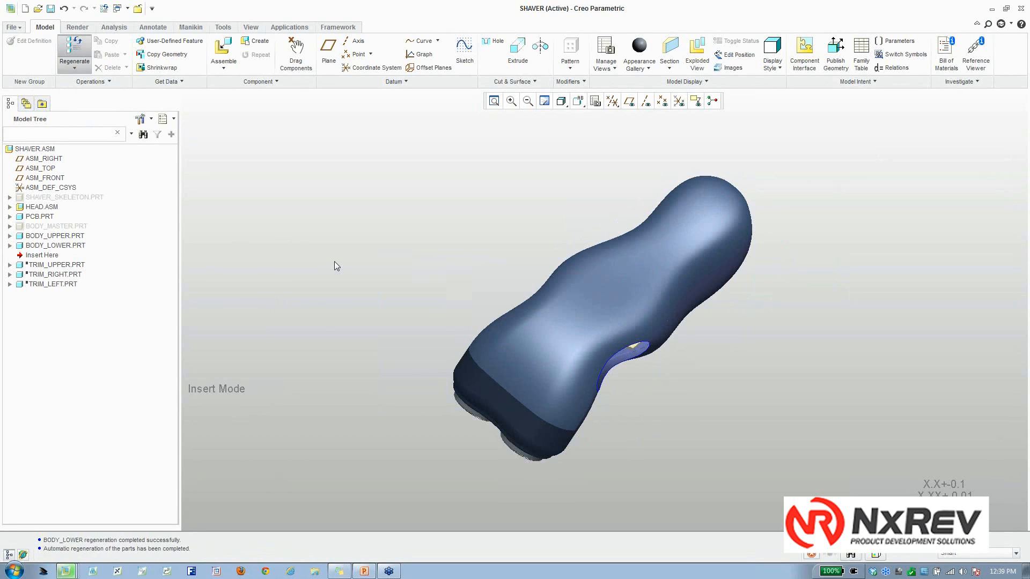
pyautogui.moveTo(336, 260); pyautogui.dragTo(364, 270, button='middle')
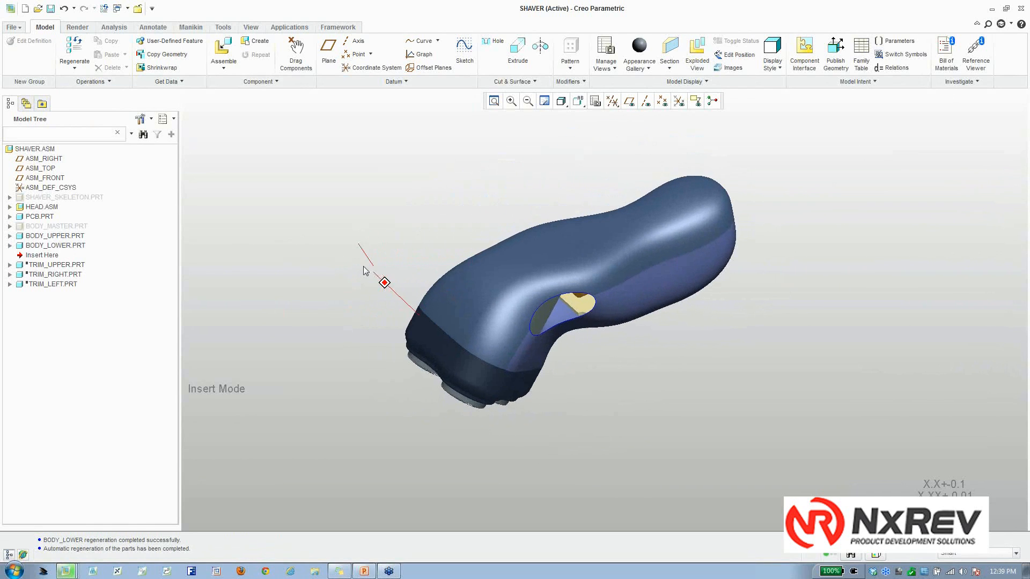
# Open BODY_UPPER.PRT from the assembly in its own window and examine the regenerated upper body's shape.
pyautogui.rightClick(65, 245)
pyautogui.click(77, 276)
pyautogui.moveTo(430, 311)
pyautogui.mouseDown(button='middle')
pyautogui.moveTo(436, 304)
pyautogui.moveTo(427, 301)
pyautogui.moveTo(432, 317)
pyautogui.moveTo(369, 221)
pyautogui.mouseUp(button='middle')
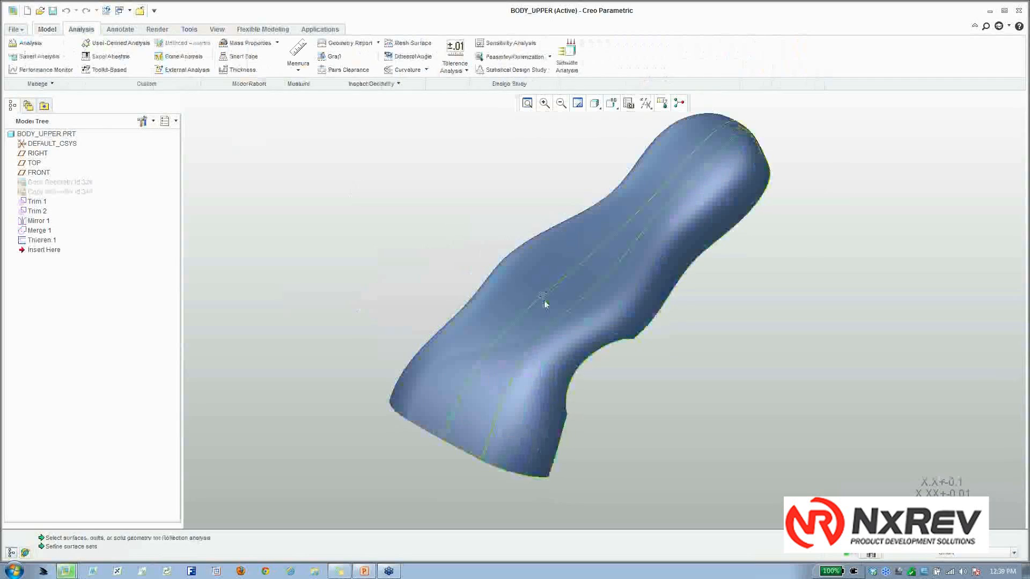
pyautogui.moveTo(545, 304); pyautogui.dragTo(664, 307, button='middle')
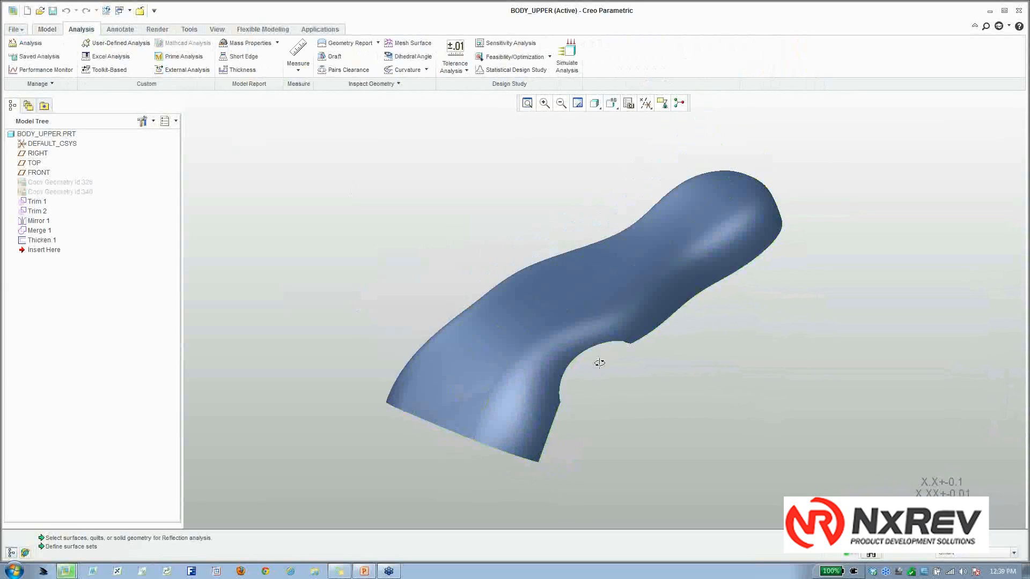
pyautogui.moveTo(600, 363); pyautogui.dragTo(603, 353, button='middle')
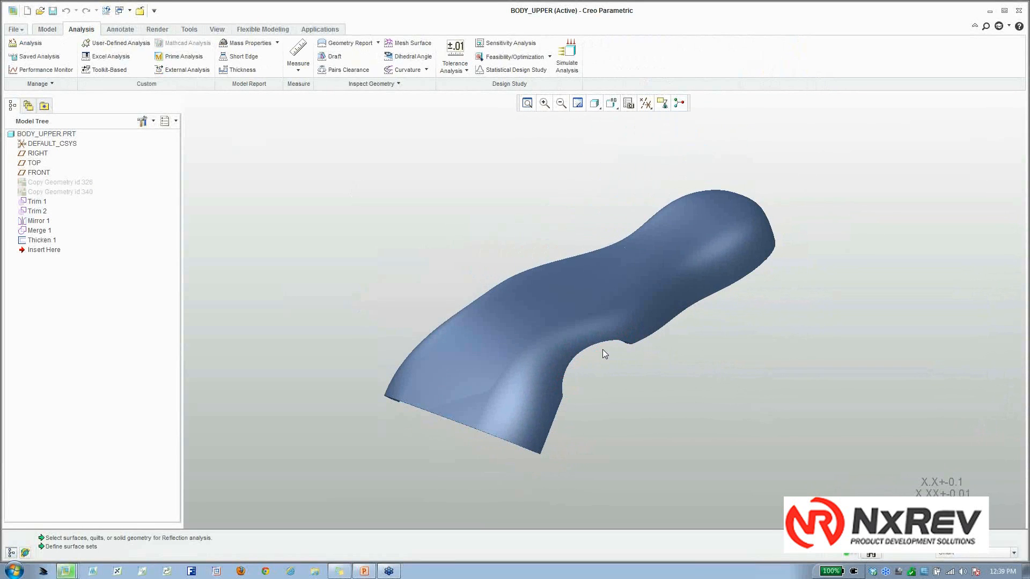
pyautogui.click(56, 30)
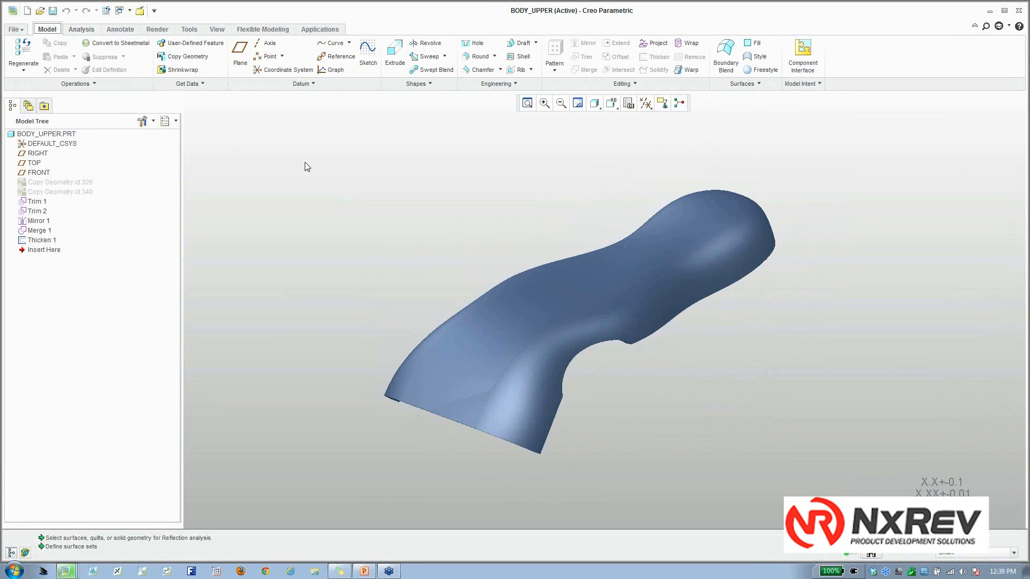
pyautogui.scroll(-3, 574, 284)
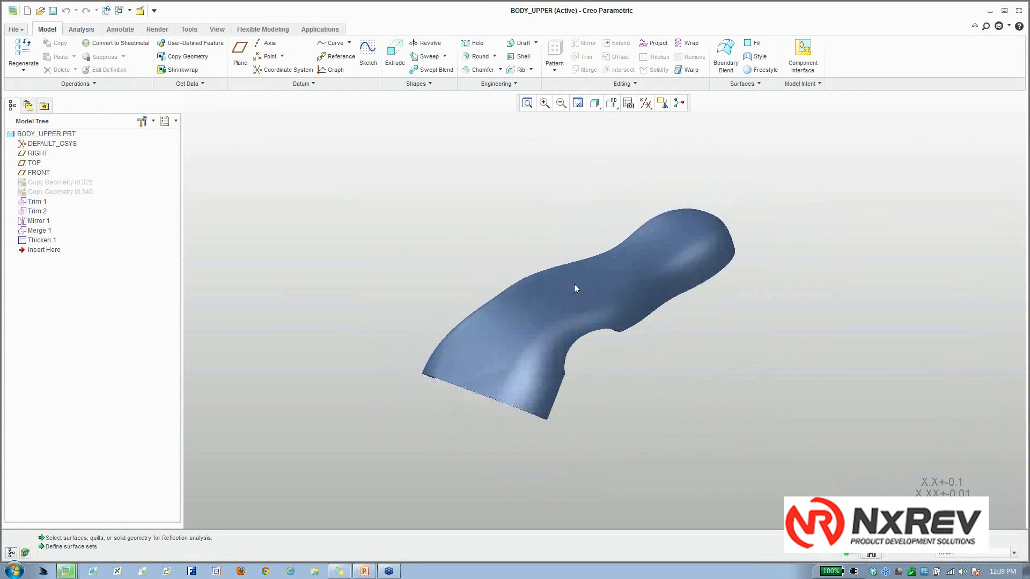
# Return to the SHAVER assembly window and examine how the updated upper and lower bodies meet around the side opening and head.
pyautogui.click(126, 13)
pyautogui.click(145, 26)
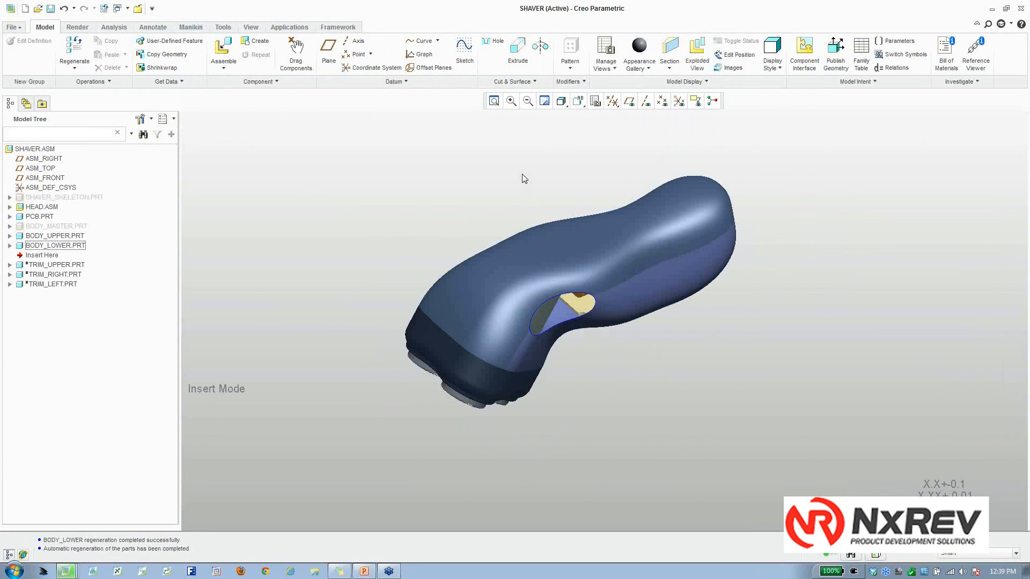
pyautogui.moveTo(524, 179)
pyautogui.mouseDown(button='middle')
pyautogui.moveTo(563, 231)
pyautogui.moveTo(538, 195)
pyautogui.moveTo(616, 215)
pyautogui.moveTo(721, 208)
pyautogui.moveTo(616, 183)
pyautogui.mouseUp(button='middle')
pyautogui.scroll(-3, 616, 184)
pyautogui.moveTo(630, 229)
pyautogui.mouseDown(button='middle')
pyautogui.moveTo(620, 202)
pyautogui.moveTo(623, 244)
pyautogui.mouseUp(button='middle')
pyautogui.scroll(-2, 621, 202)
pyautogui.scroll(3, 635, 192)
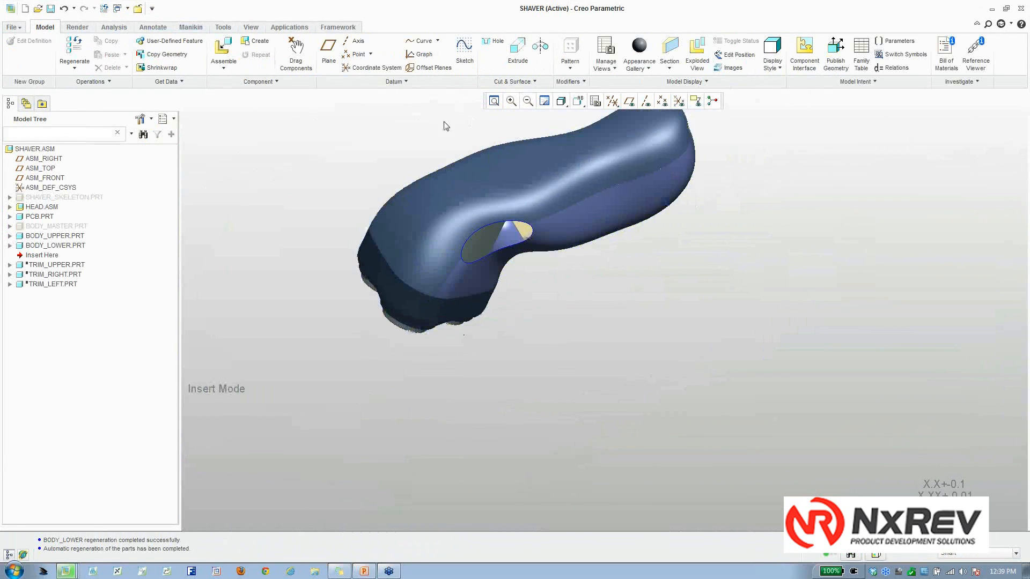
pyautogui.scroll(-2, 444, 125)
pyautogui.keyDown('shift'); pyautogui.moveTo(491, 176); pyautogui.dragTo(540, 223, button='middle'); pyautogui.keyUp('shift')
pyautogui.moveTo(608, 292)
pyautogui.mouseDown(button='middle')
pyautogui.moveTo(611, 278)
pyautogui.moveTo(648, 283)
pyautogui.moveTo(618, 262)
pyautogui.mouseUp(button='middle')
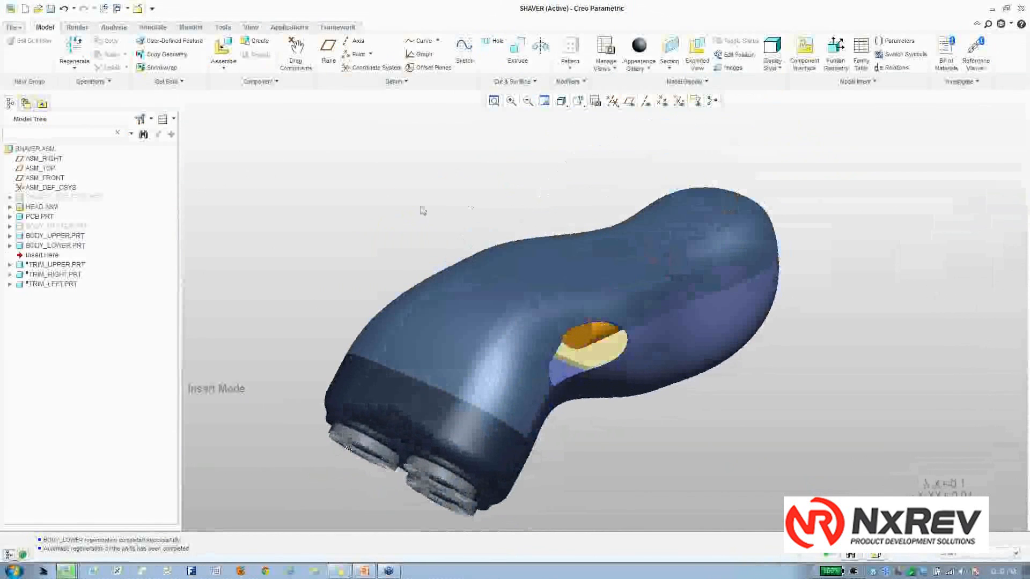
# Point out TRIM_UPPER, TRIM_RIGHT and TRIM_LEFT in the assembly structure, clear the selection, and review the shaver body.
pyautogui.click(62, 266)
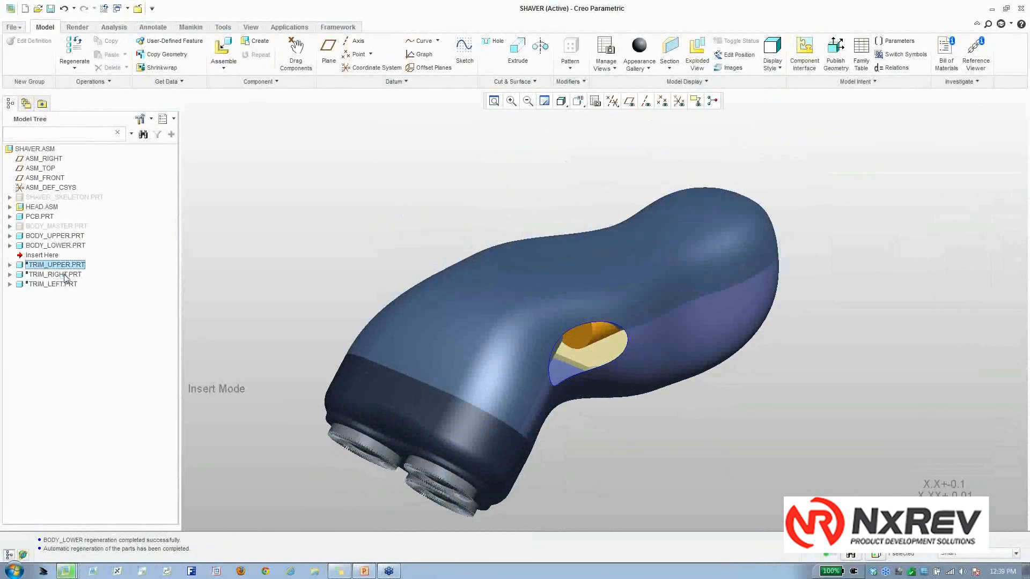
pyautogui.click(63, 275)
pyautogui.click(64, 285)
pyautogui.click(289, 258)
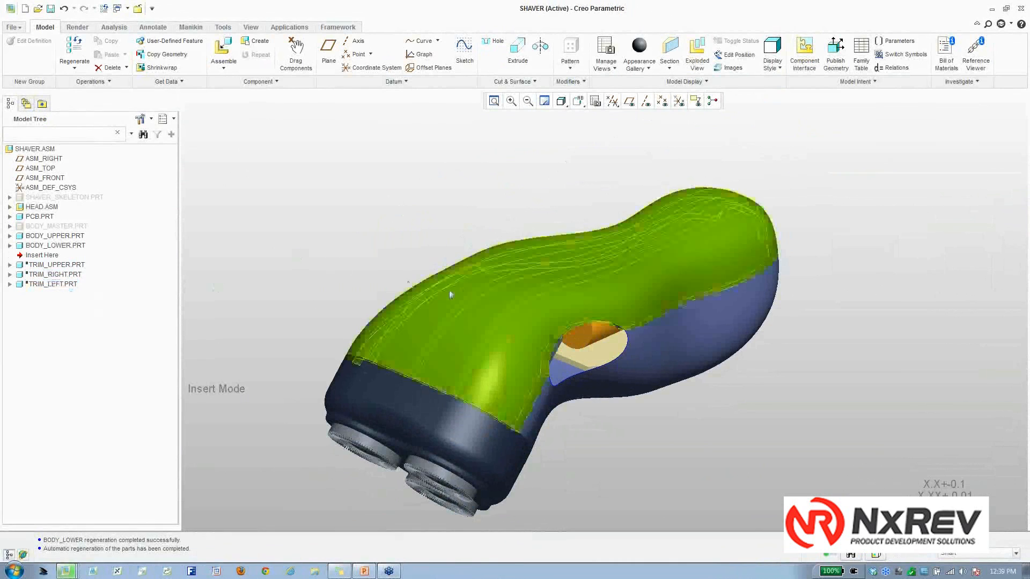
pyautogui.moveTo(451, 292)
pyautogui.mouseDown(button='middle')
pyautogui.moveTo(488, 308)
pyautogui.moveTo(506, 301)
pyautogui.moveTo(495, 315)
pyautogui.moveTo(482, 310)
pyautogui.moveTo(536, 303)
pyautogui.mouseUp(button='middle')
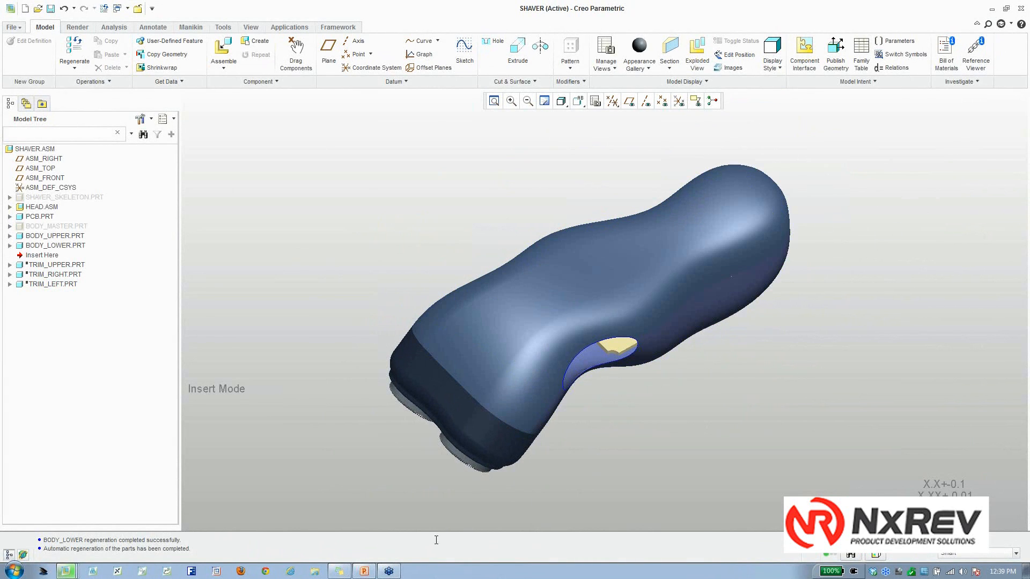
# Switch to the PowerPoint presentation and show the closing Question and Answer Session slide.
pyautogui.click(364, 571)
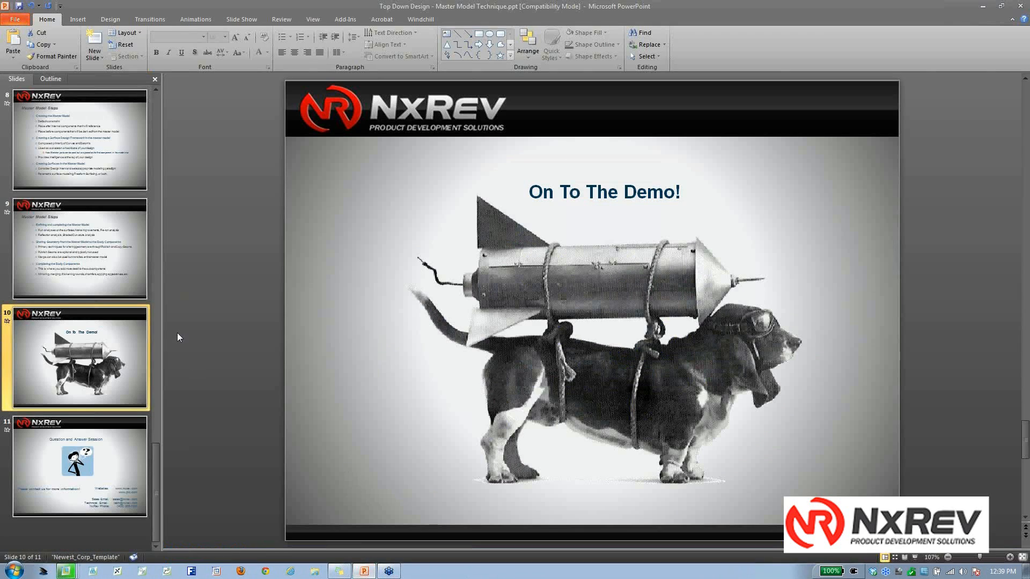
pyautogui.click(111, 449)
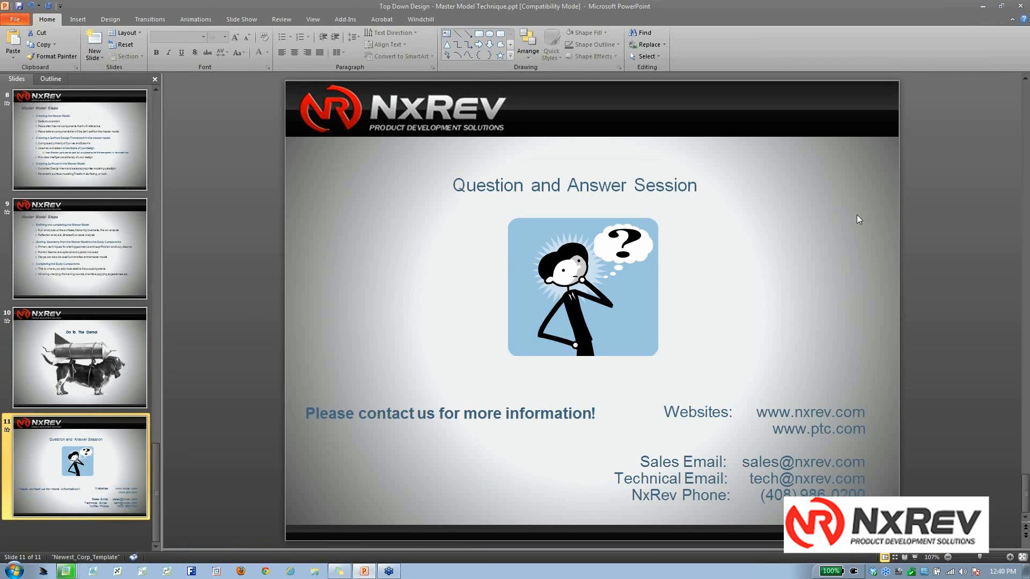
pyautogui.click(939, 206)
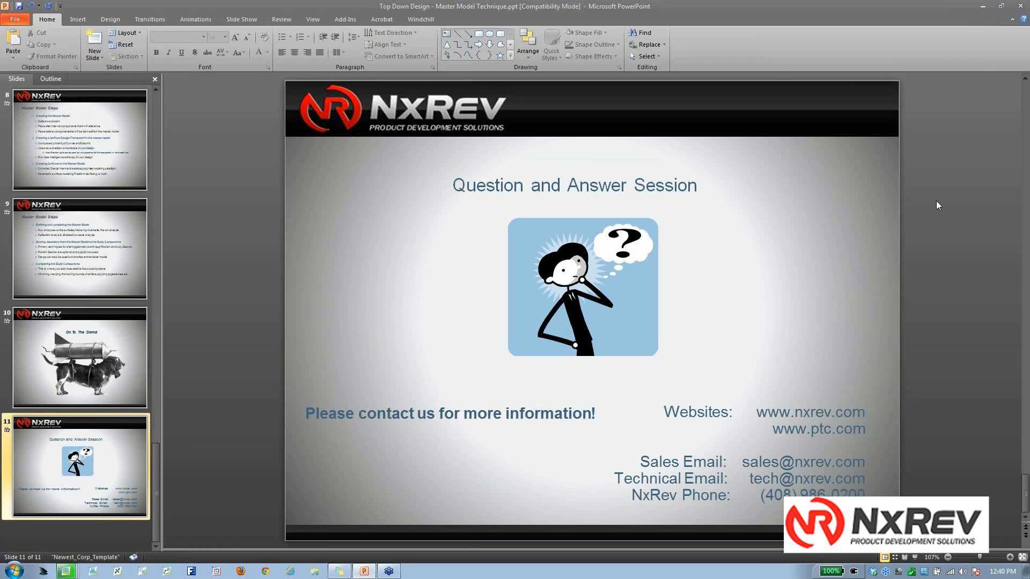
pyautogui.click(1013, 31)
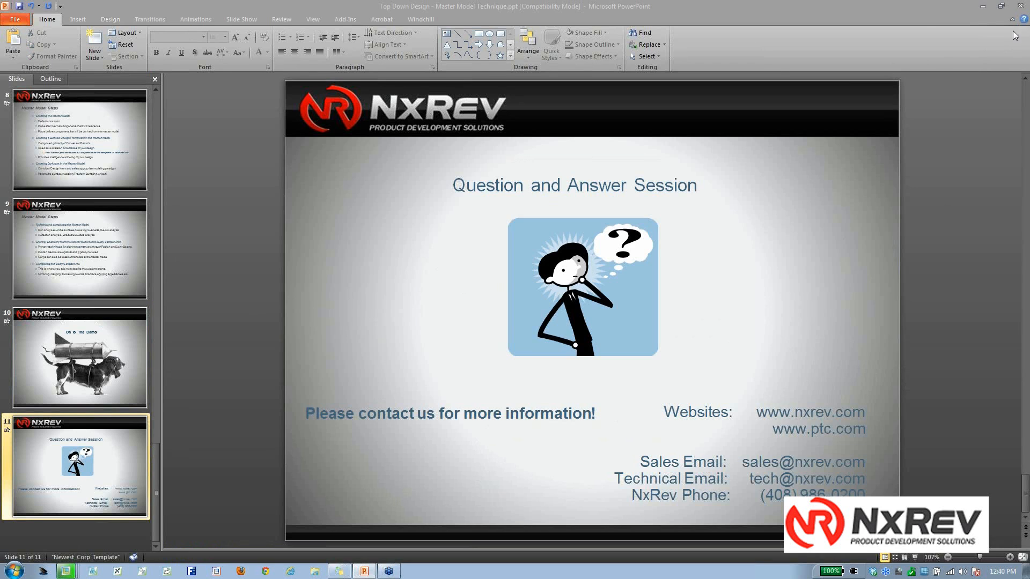
pyautogui.click(891, 62)
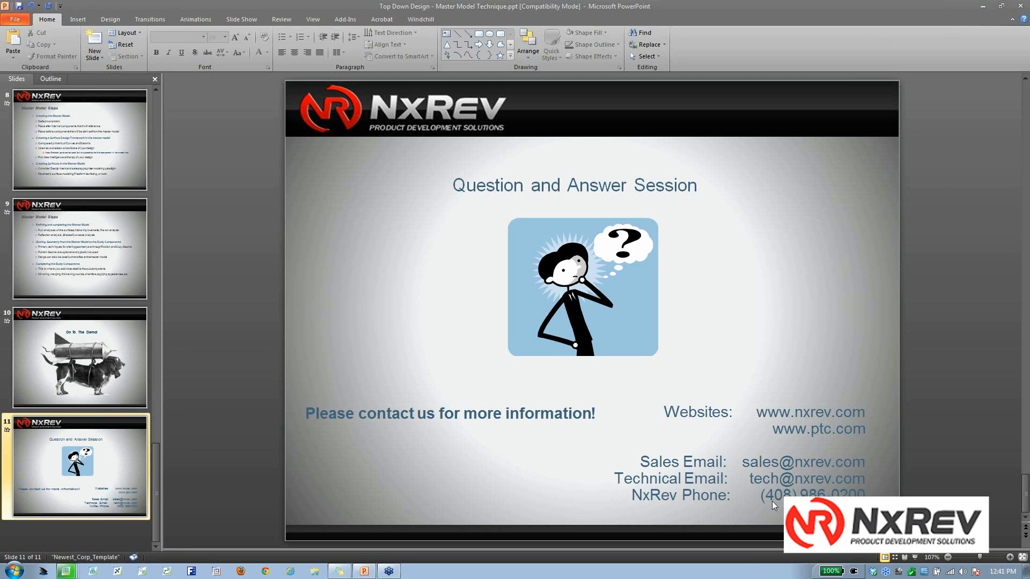